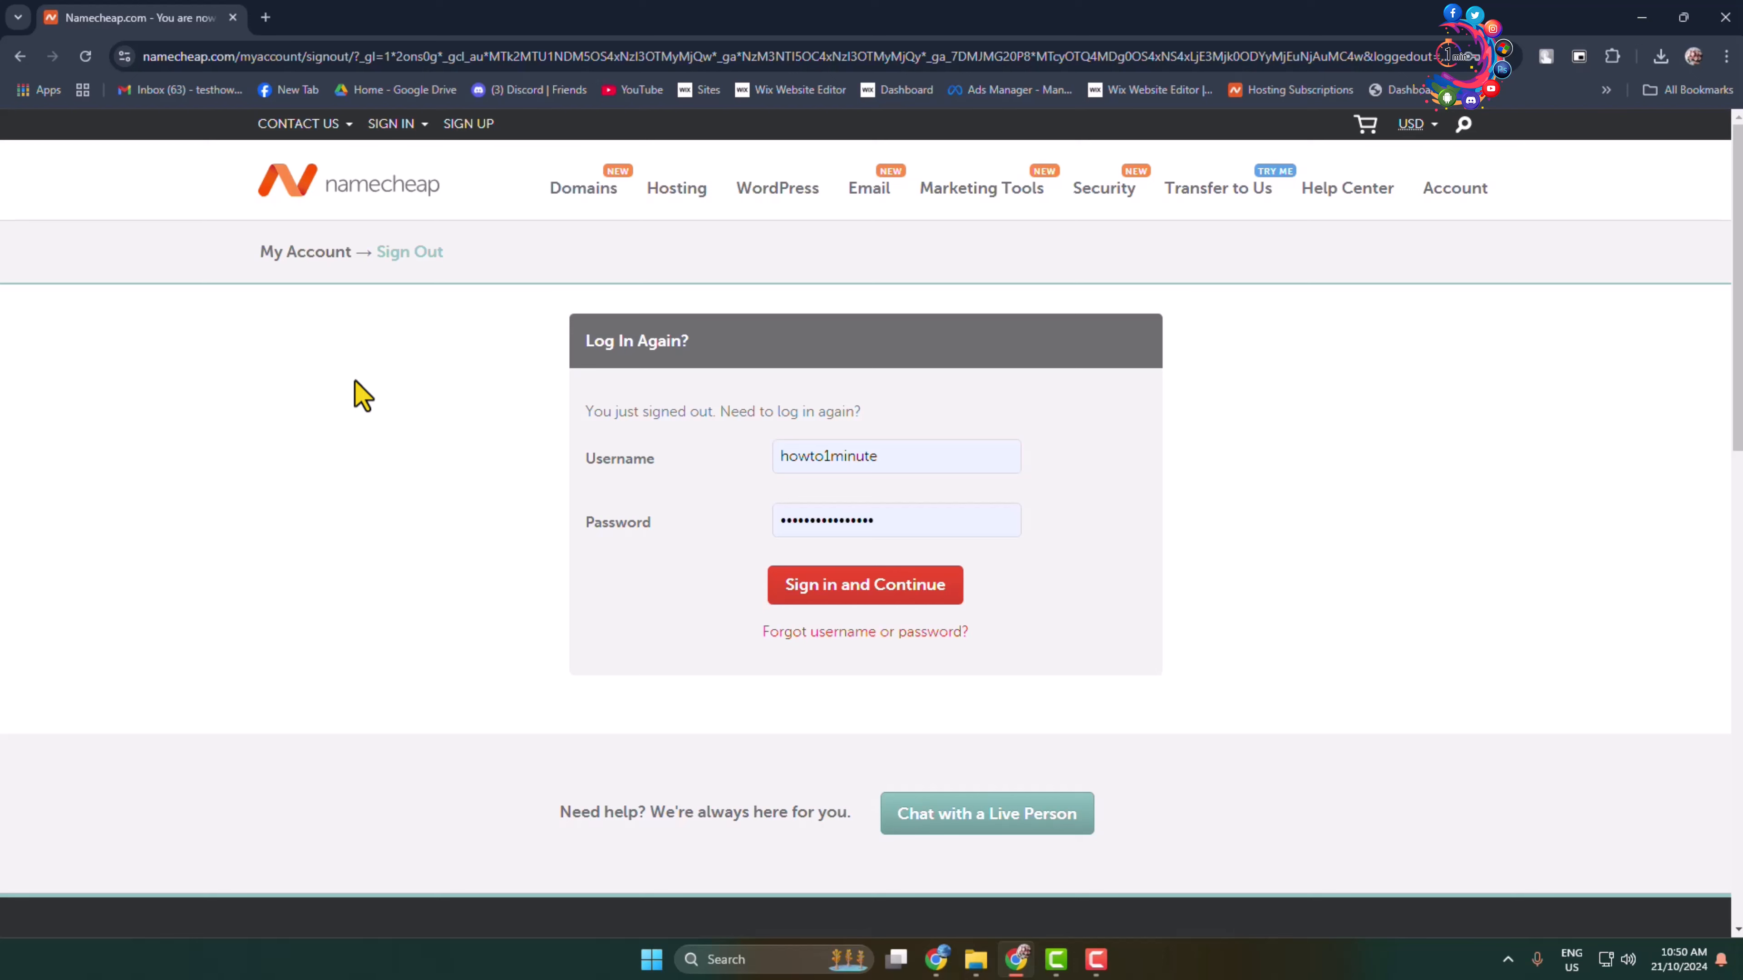
Step: Sign back into Namecheap and view hosting subscriptions showing the active outsource2bdtest.com Stellar plan
click(885, 582)
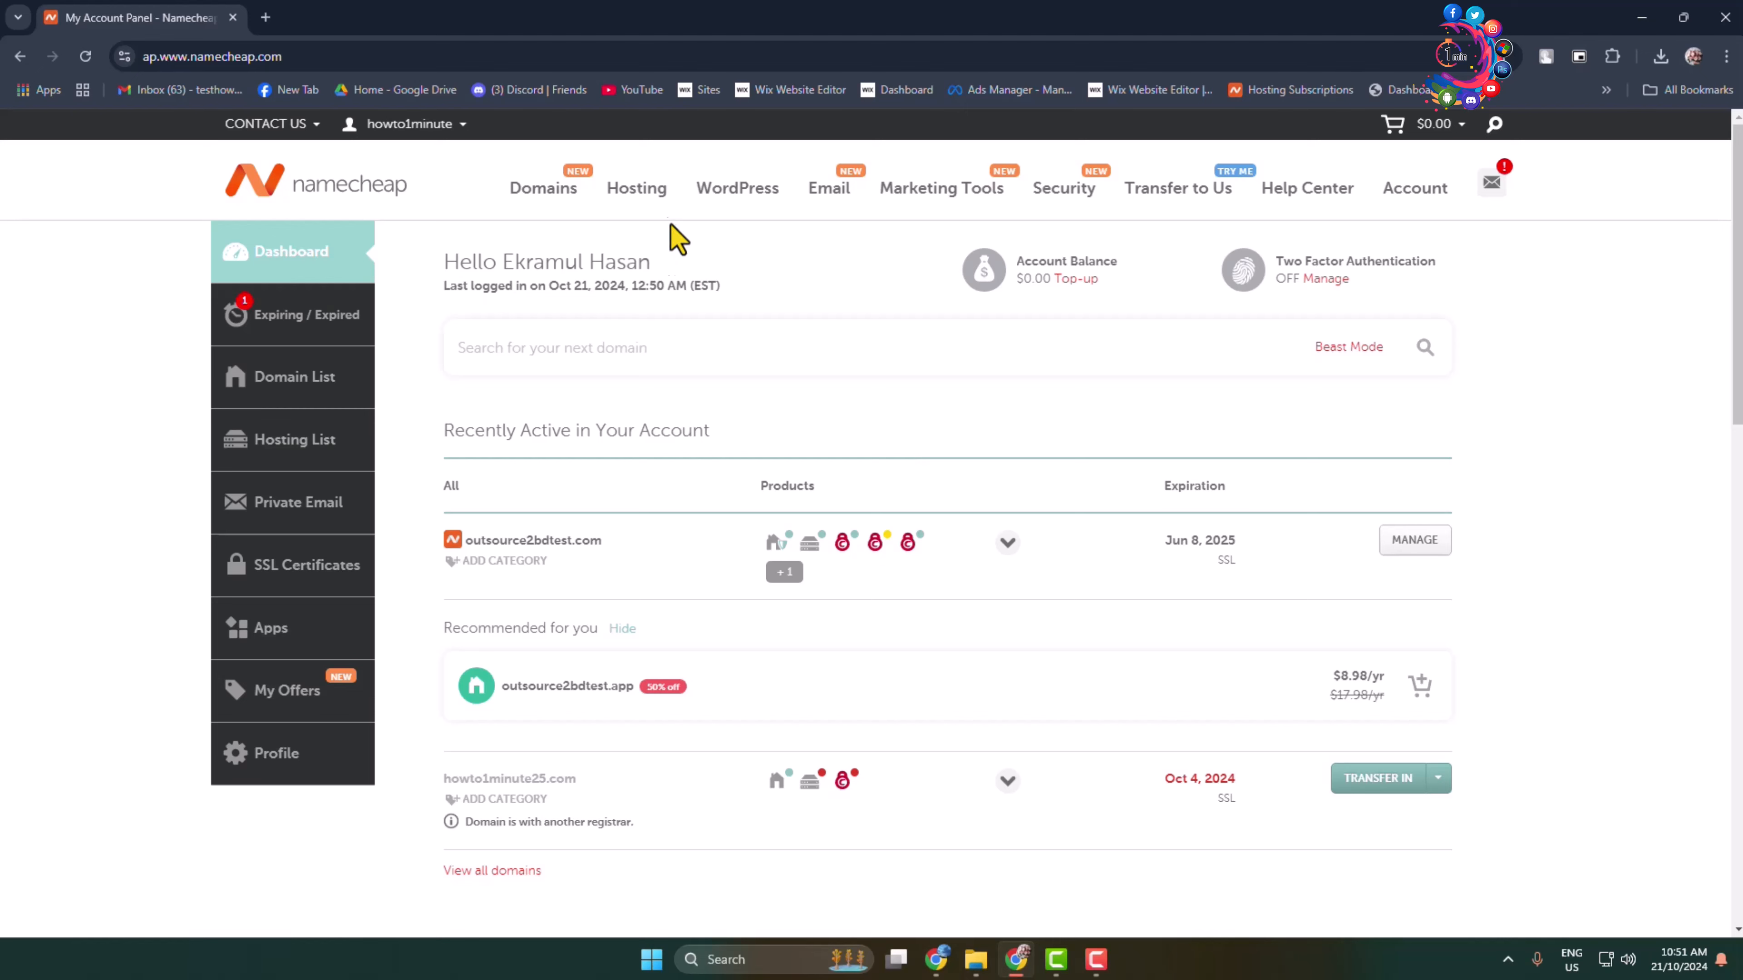
click(645, 197)
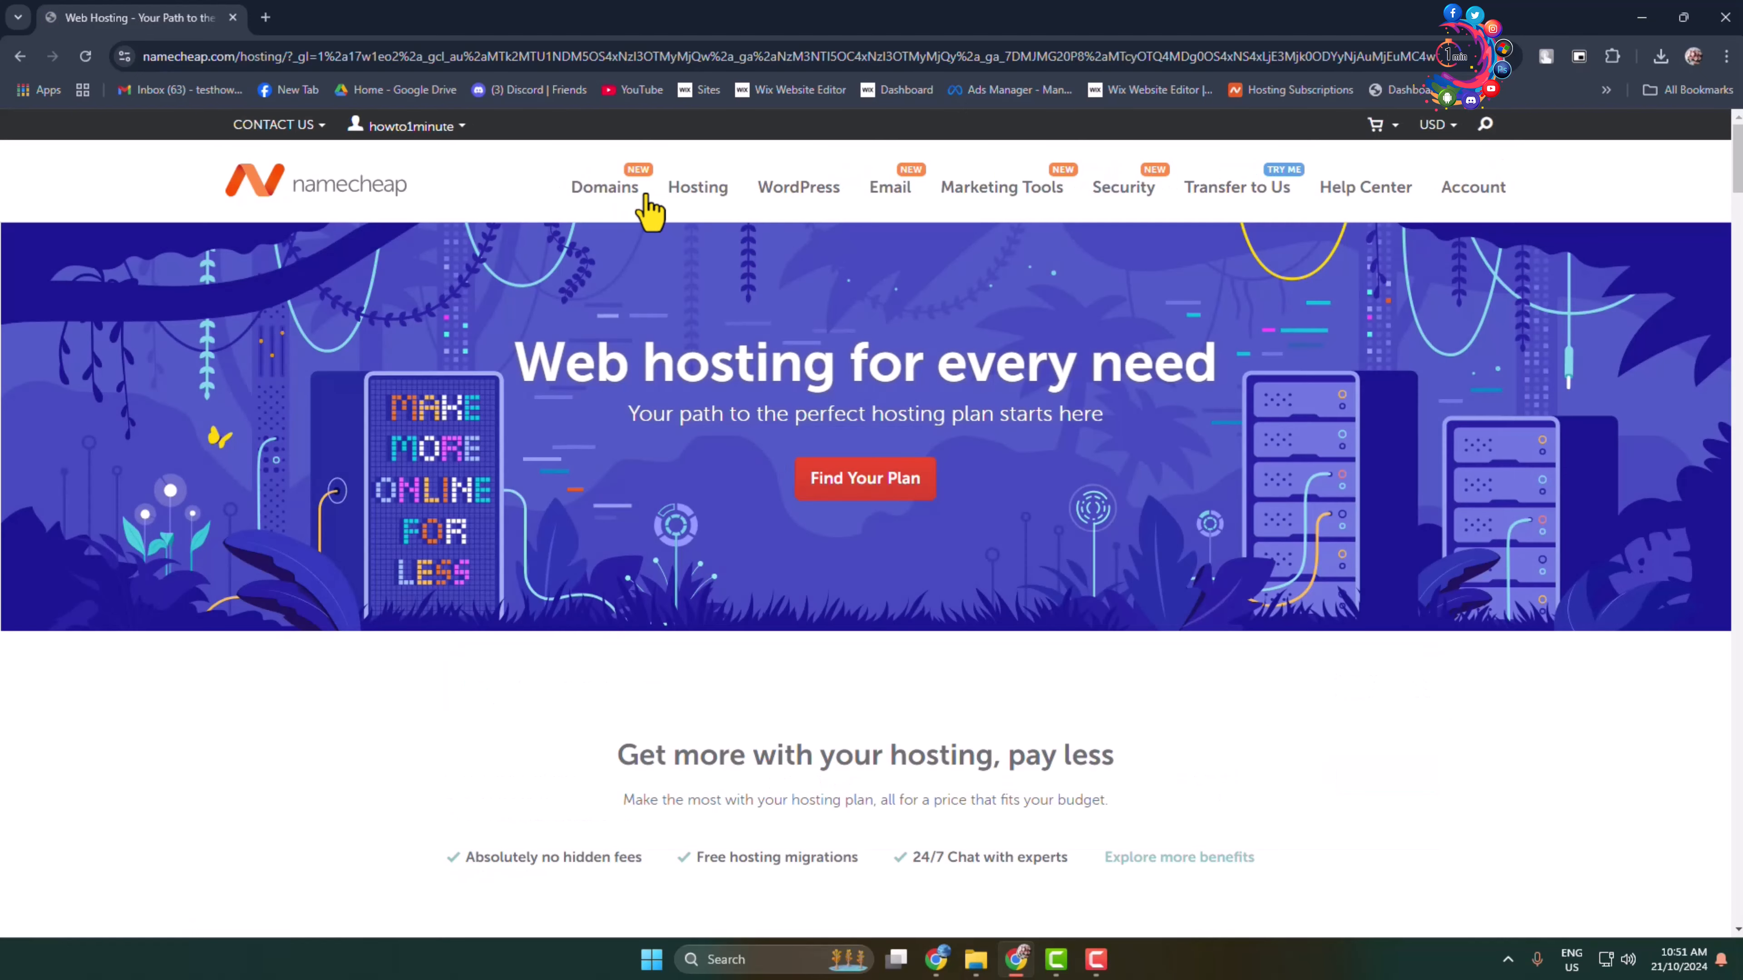
click(854, 487)
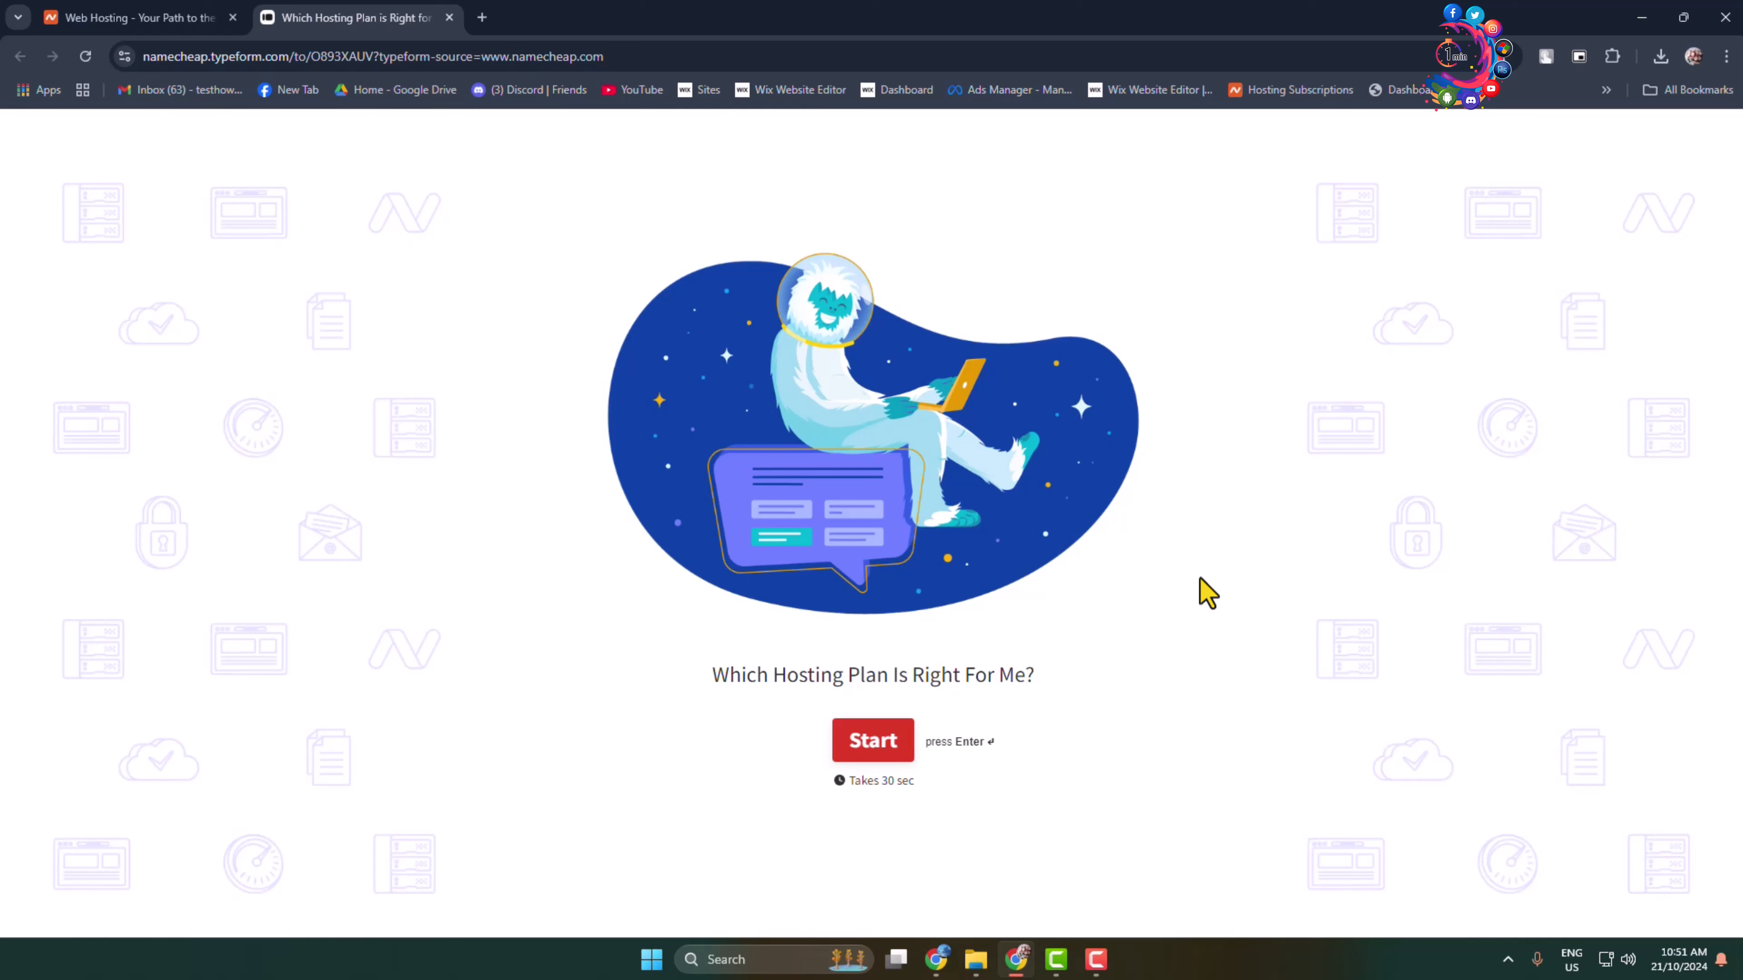
click(882, 751)
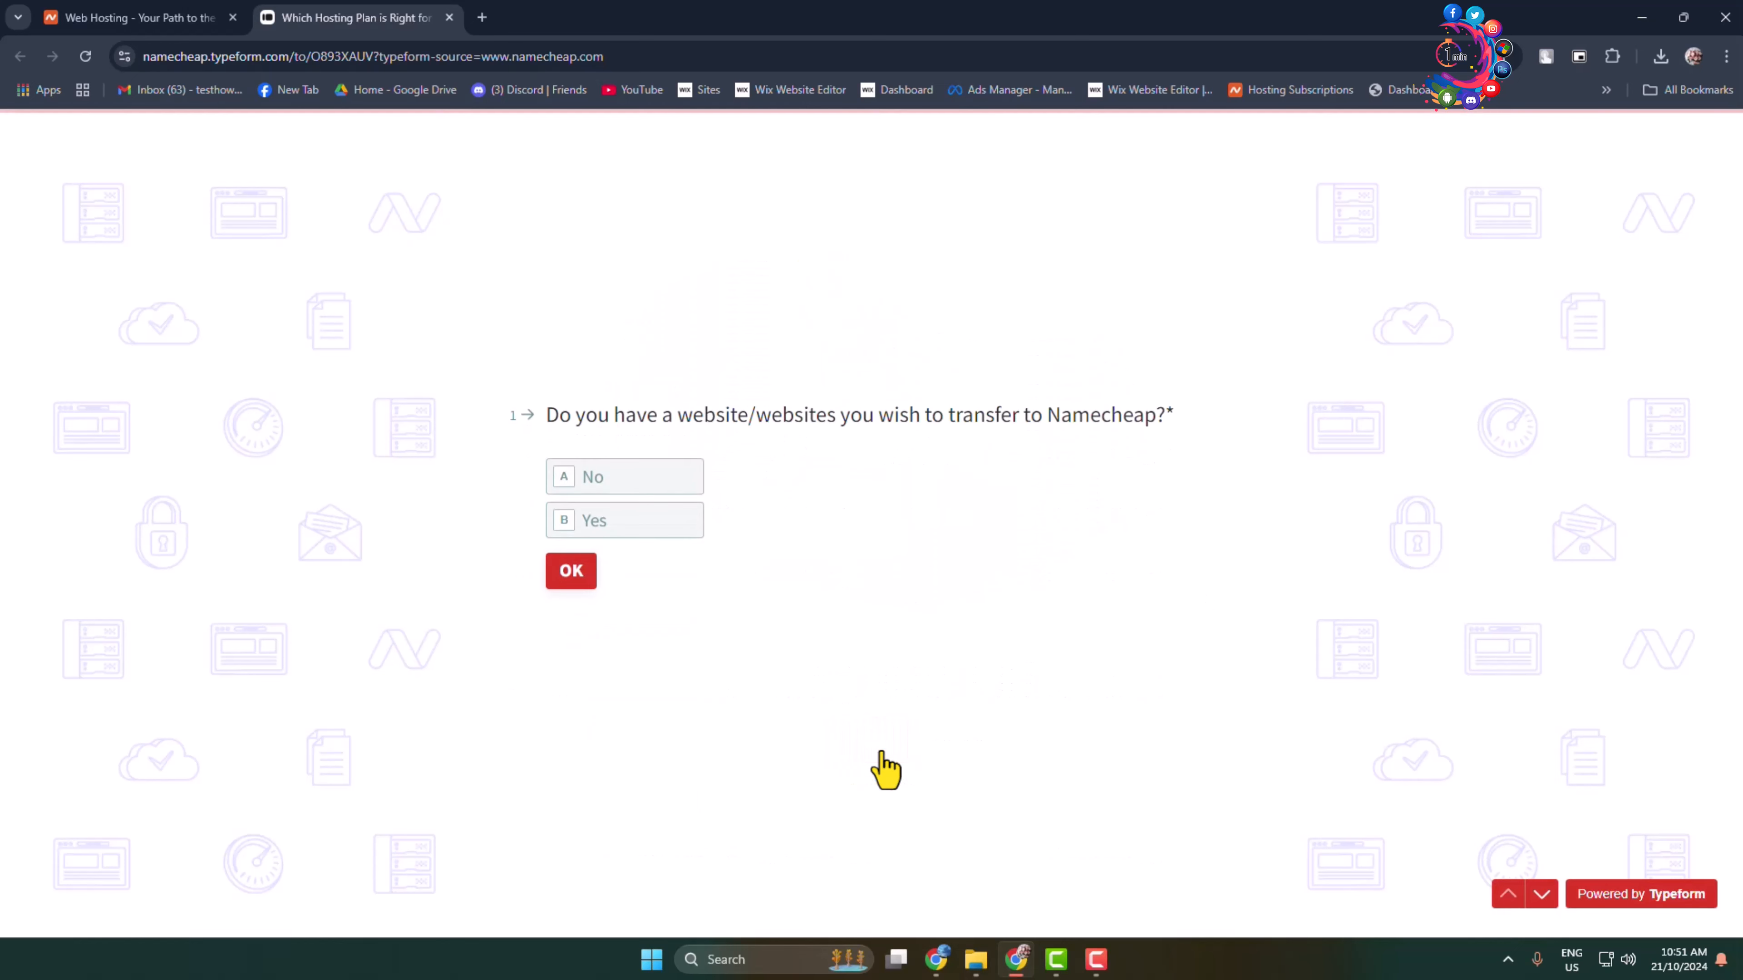
key(ctrl+w)
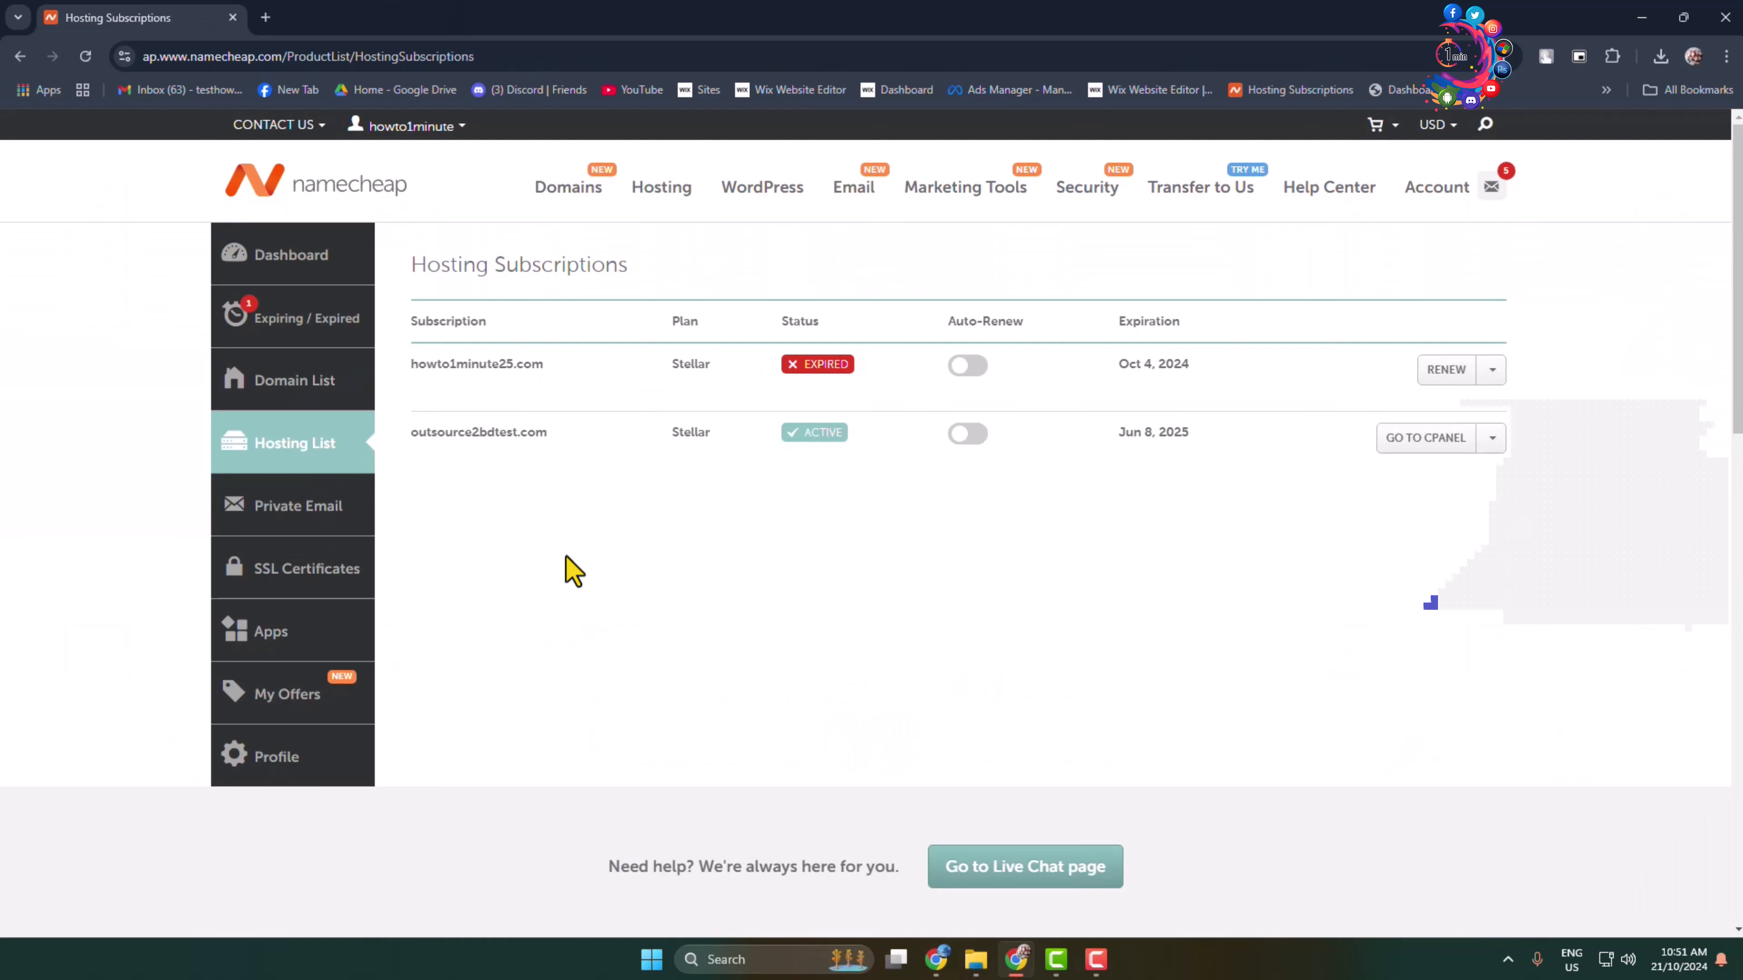
drag(412, 451, 594, 453)
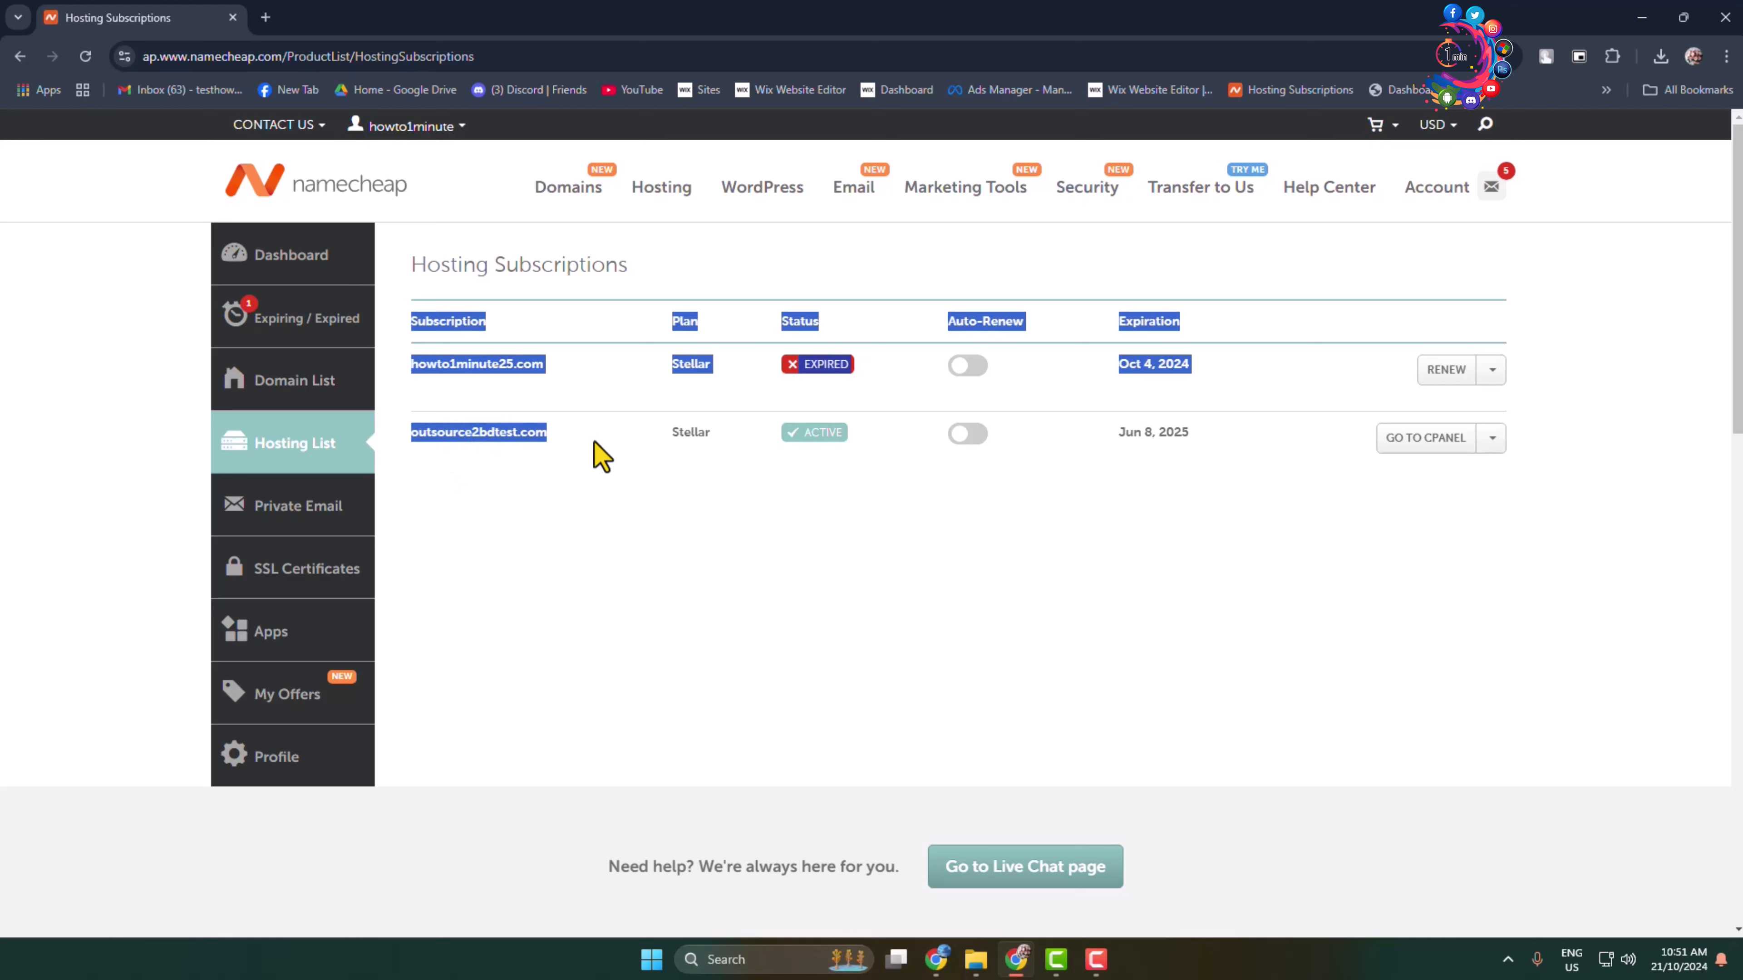
click(533, 436)
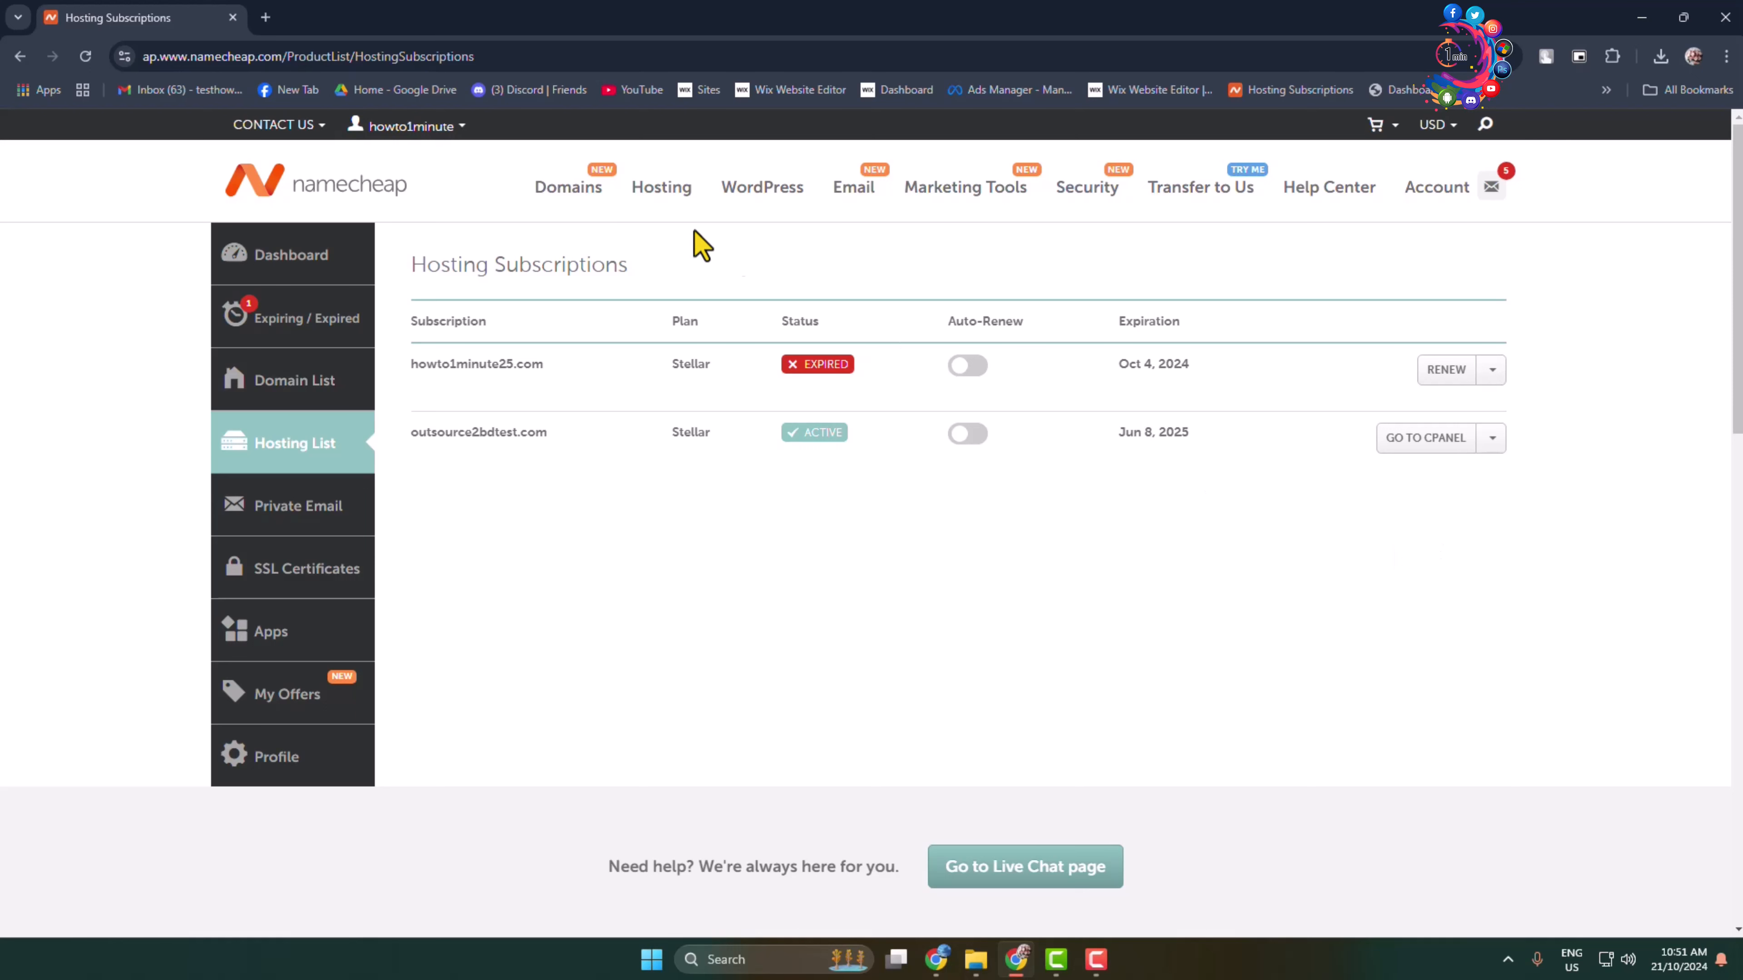
Step: Search for tutorialriver224.com and confirm it is available at $11.28/yr
click(542, 198)
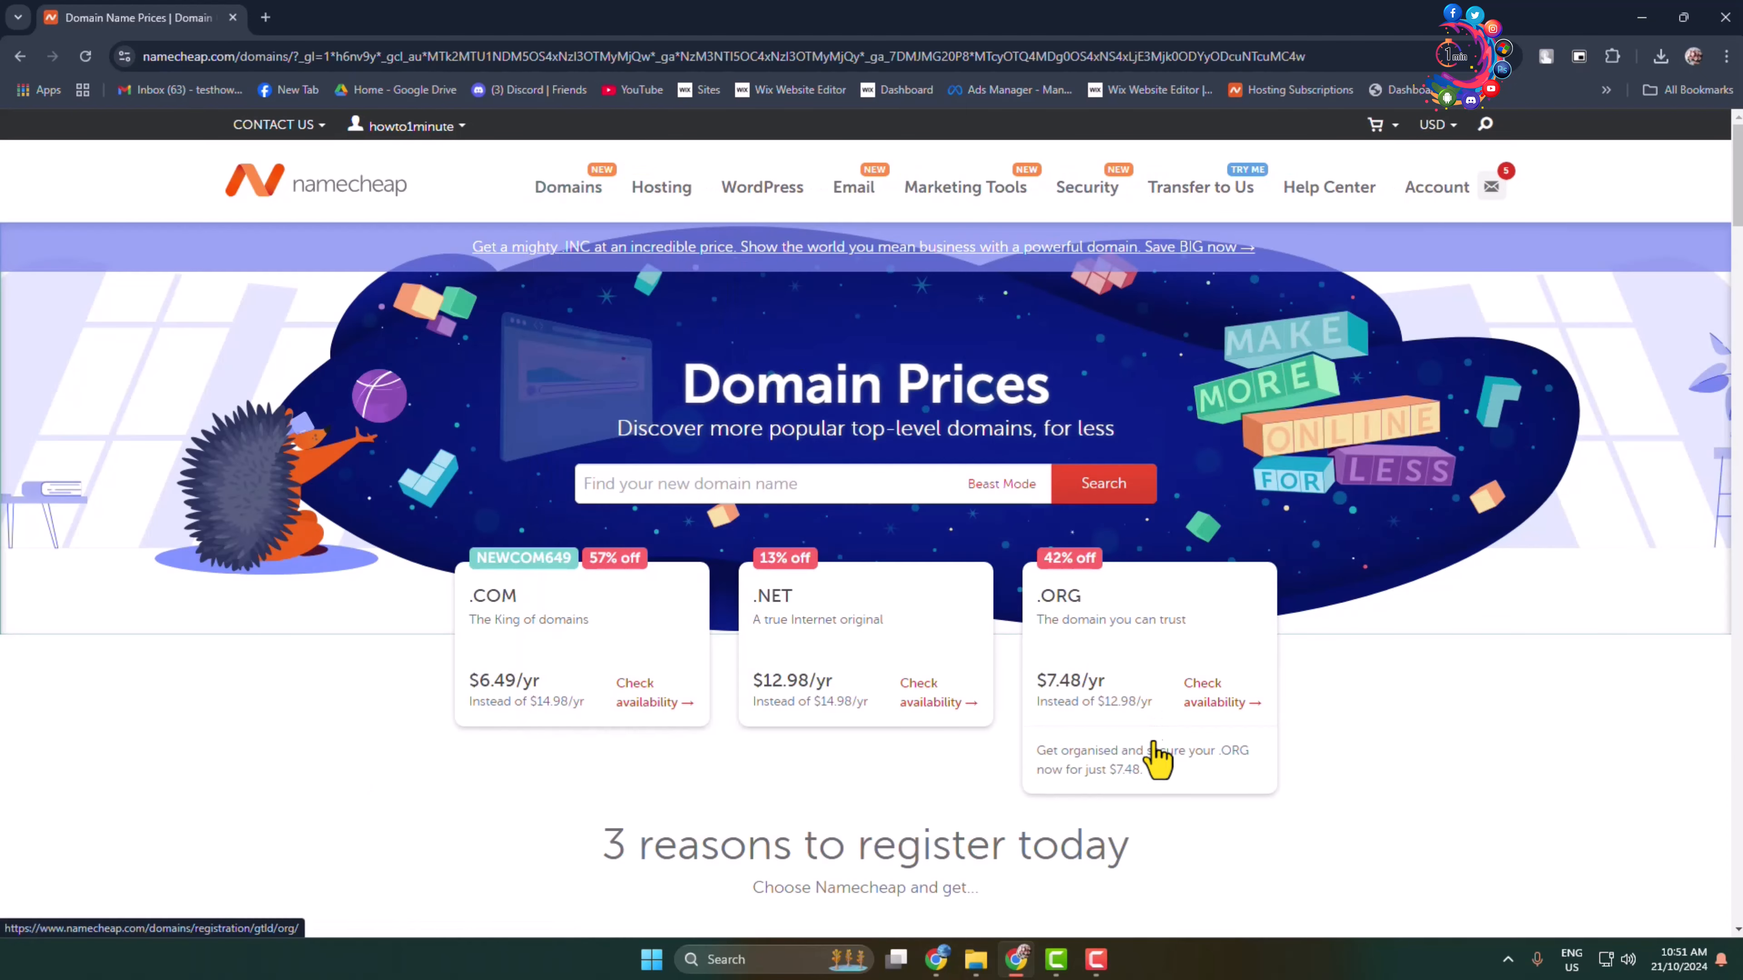
click(643, 485)
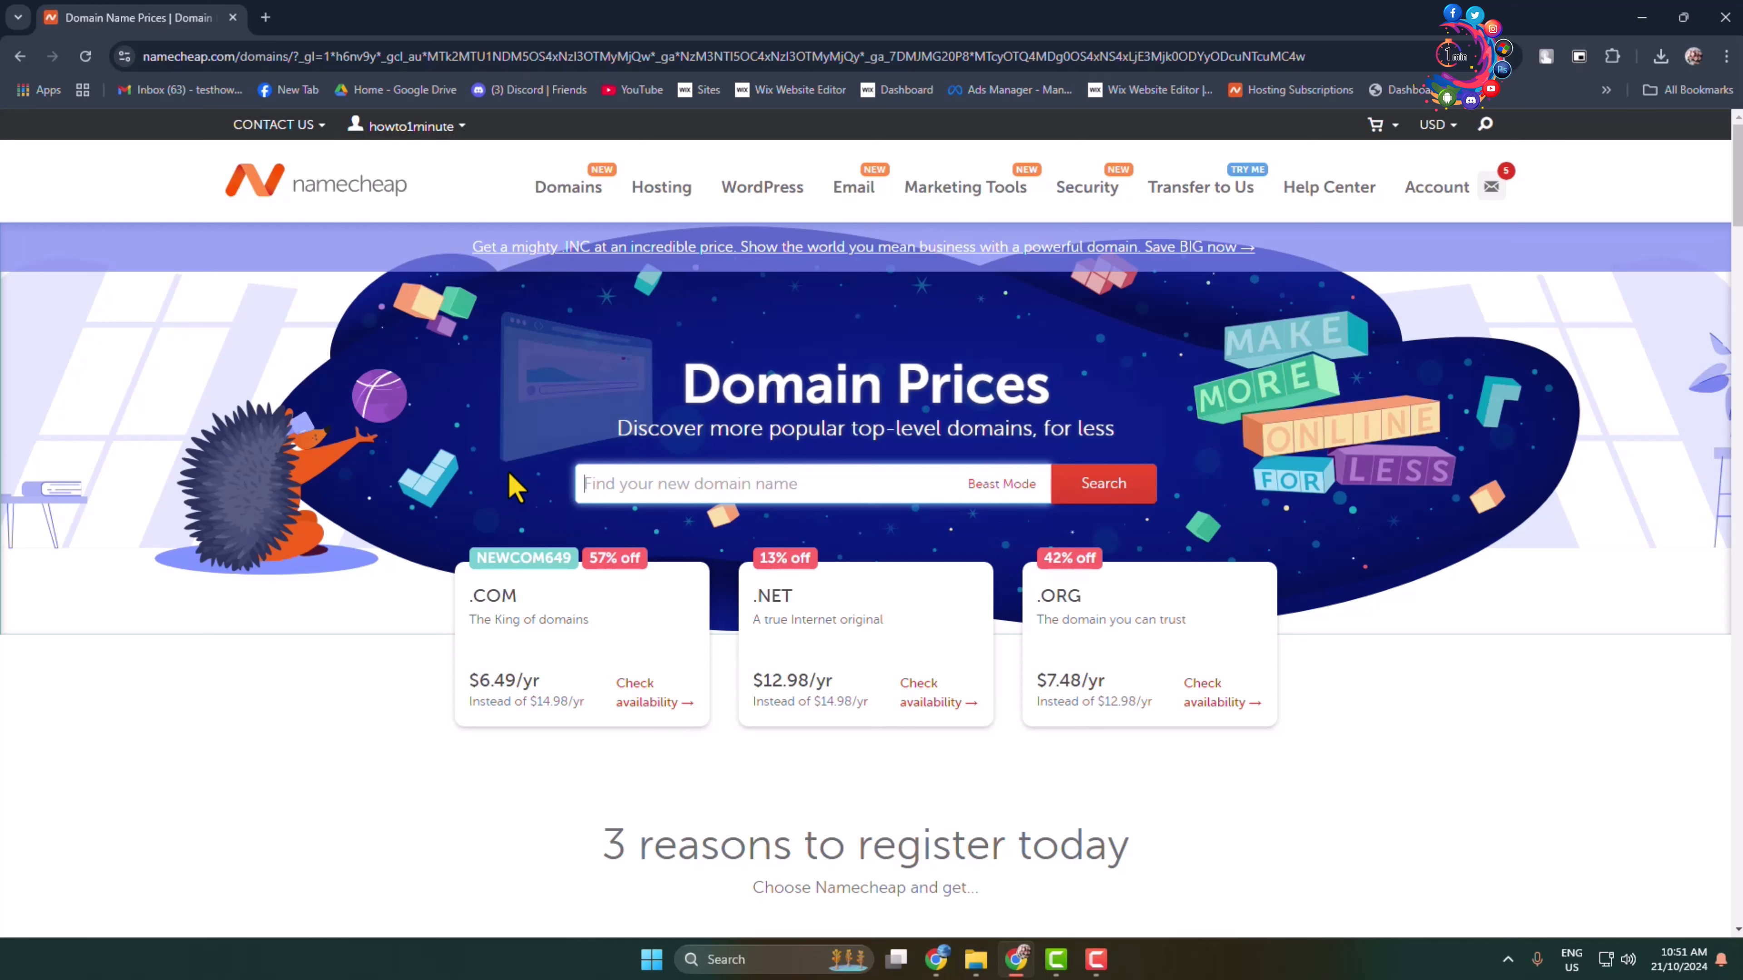
text(tutorialriver224.com)
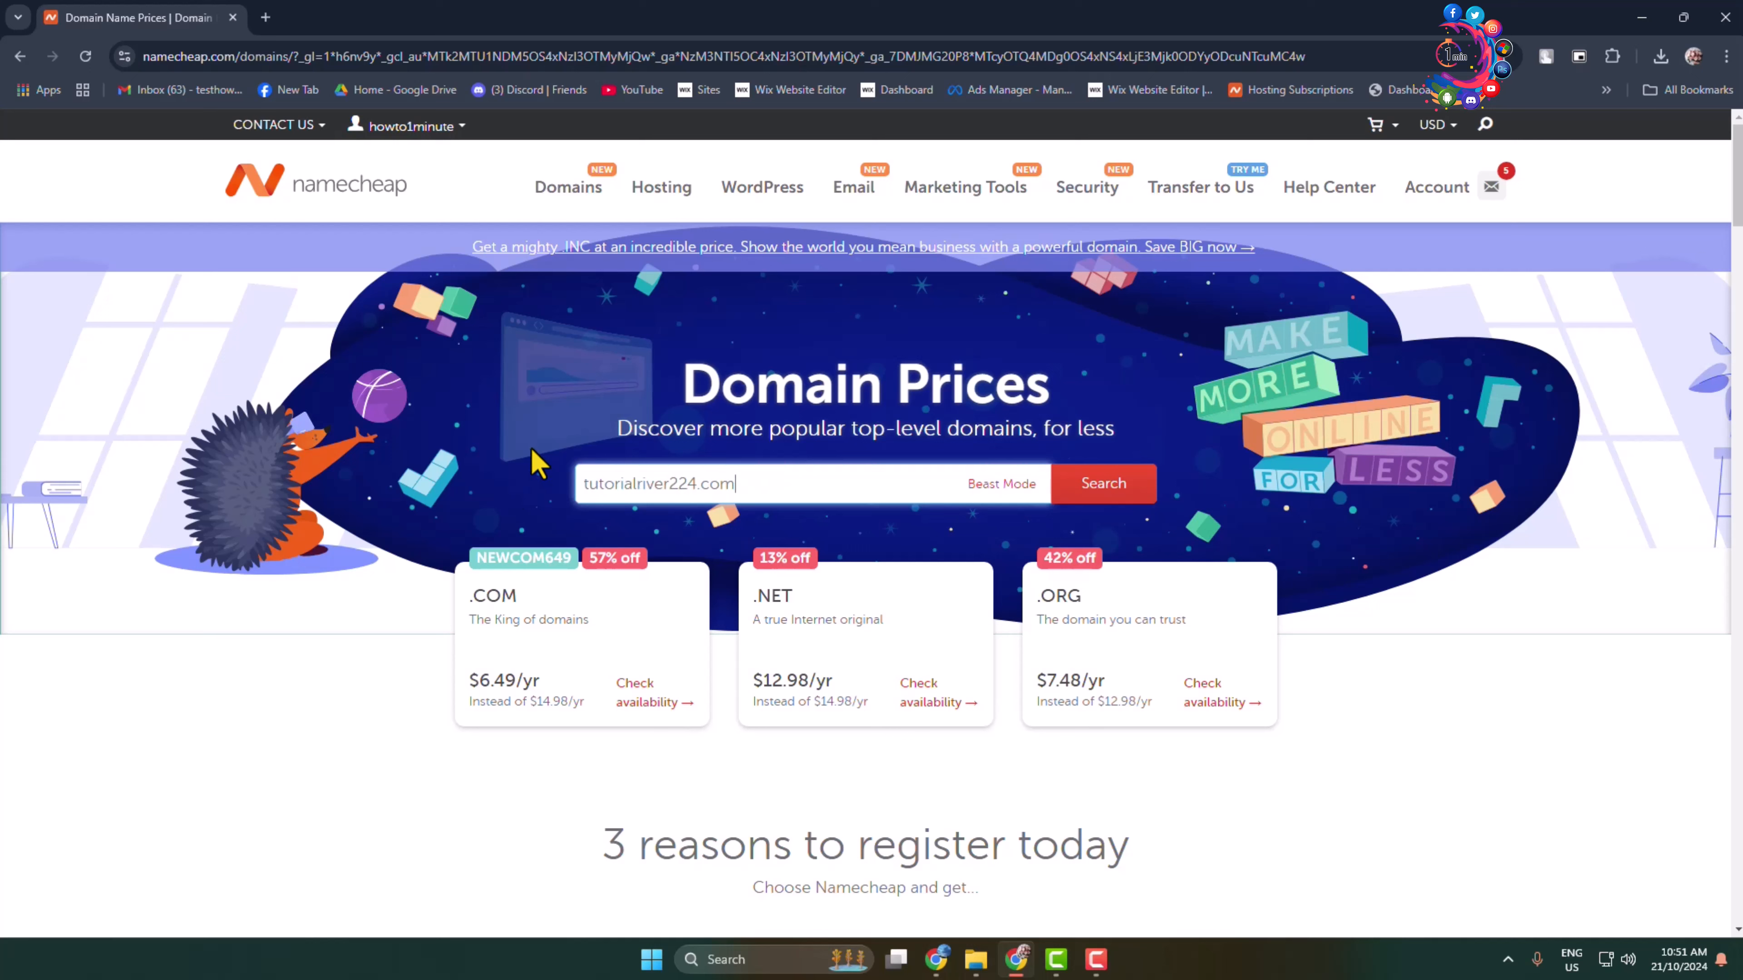
click(1095, 483)
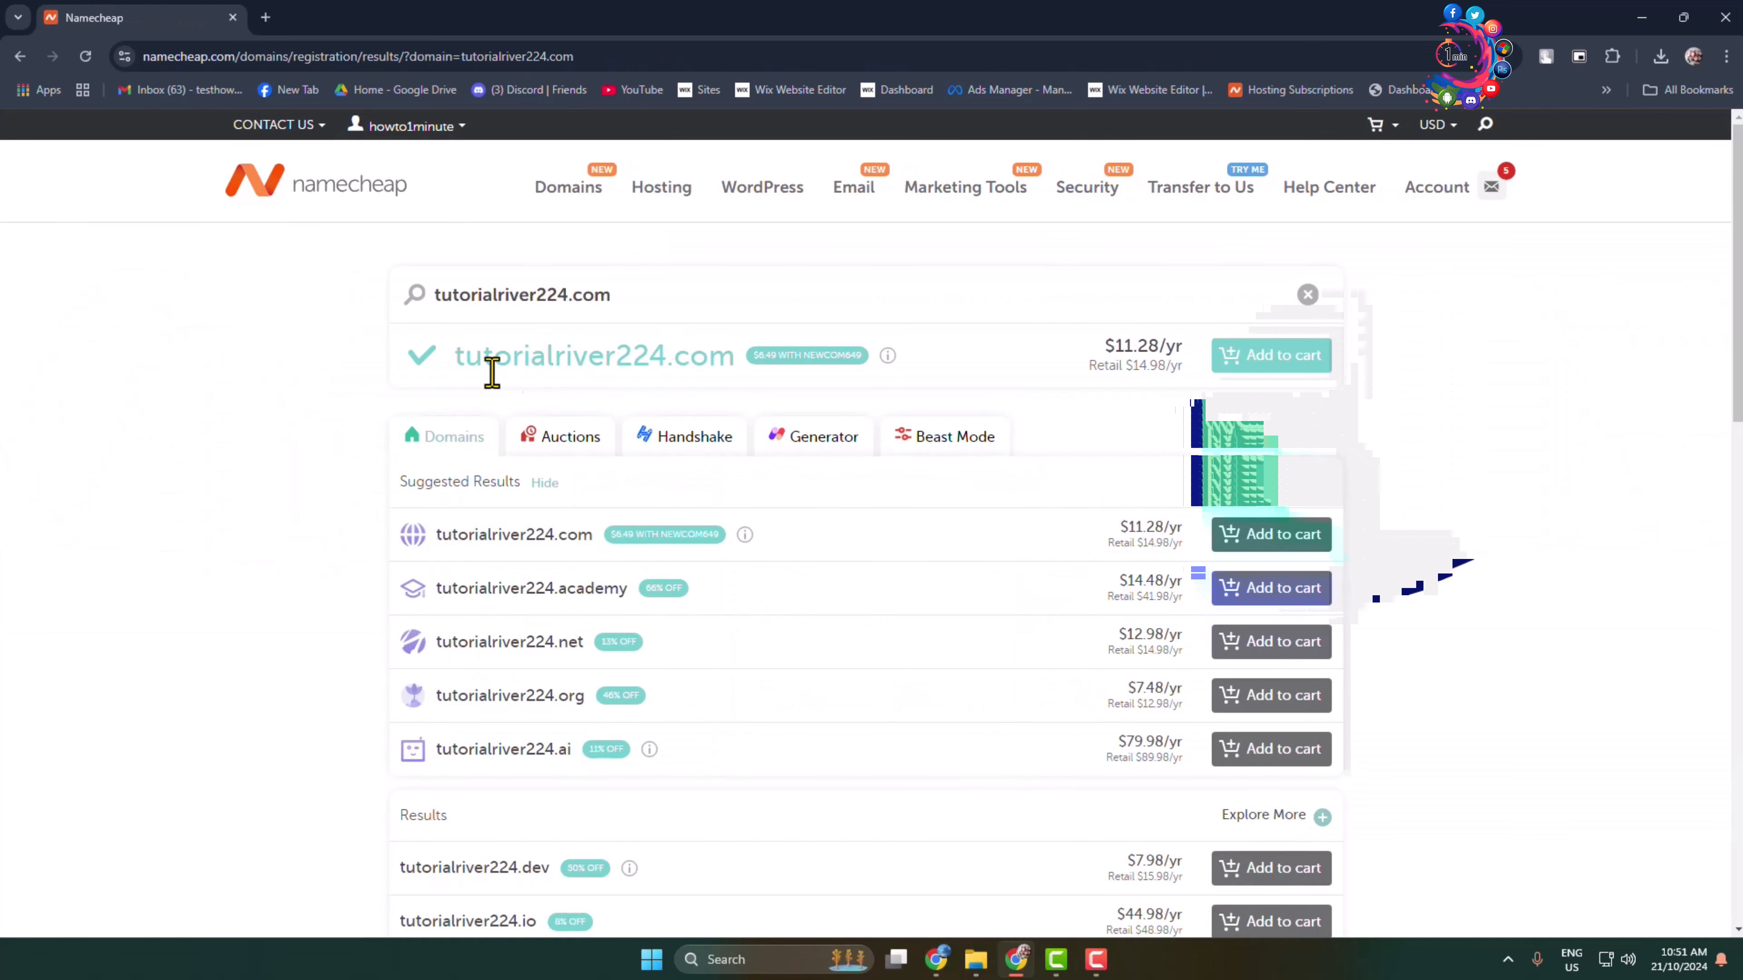
drag(457, 364, 720, 360)
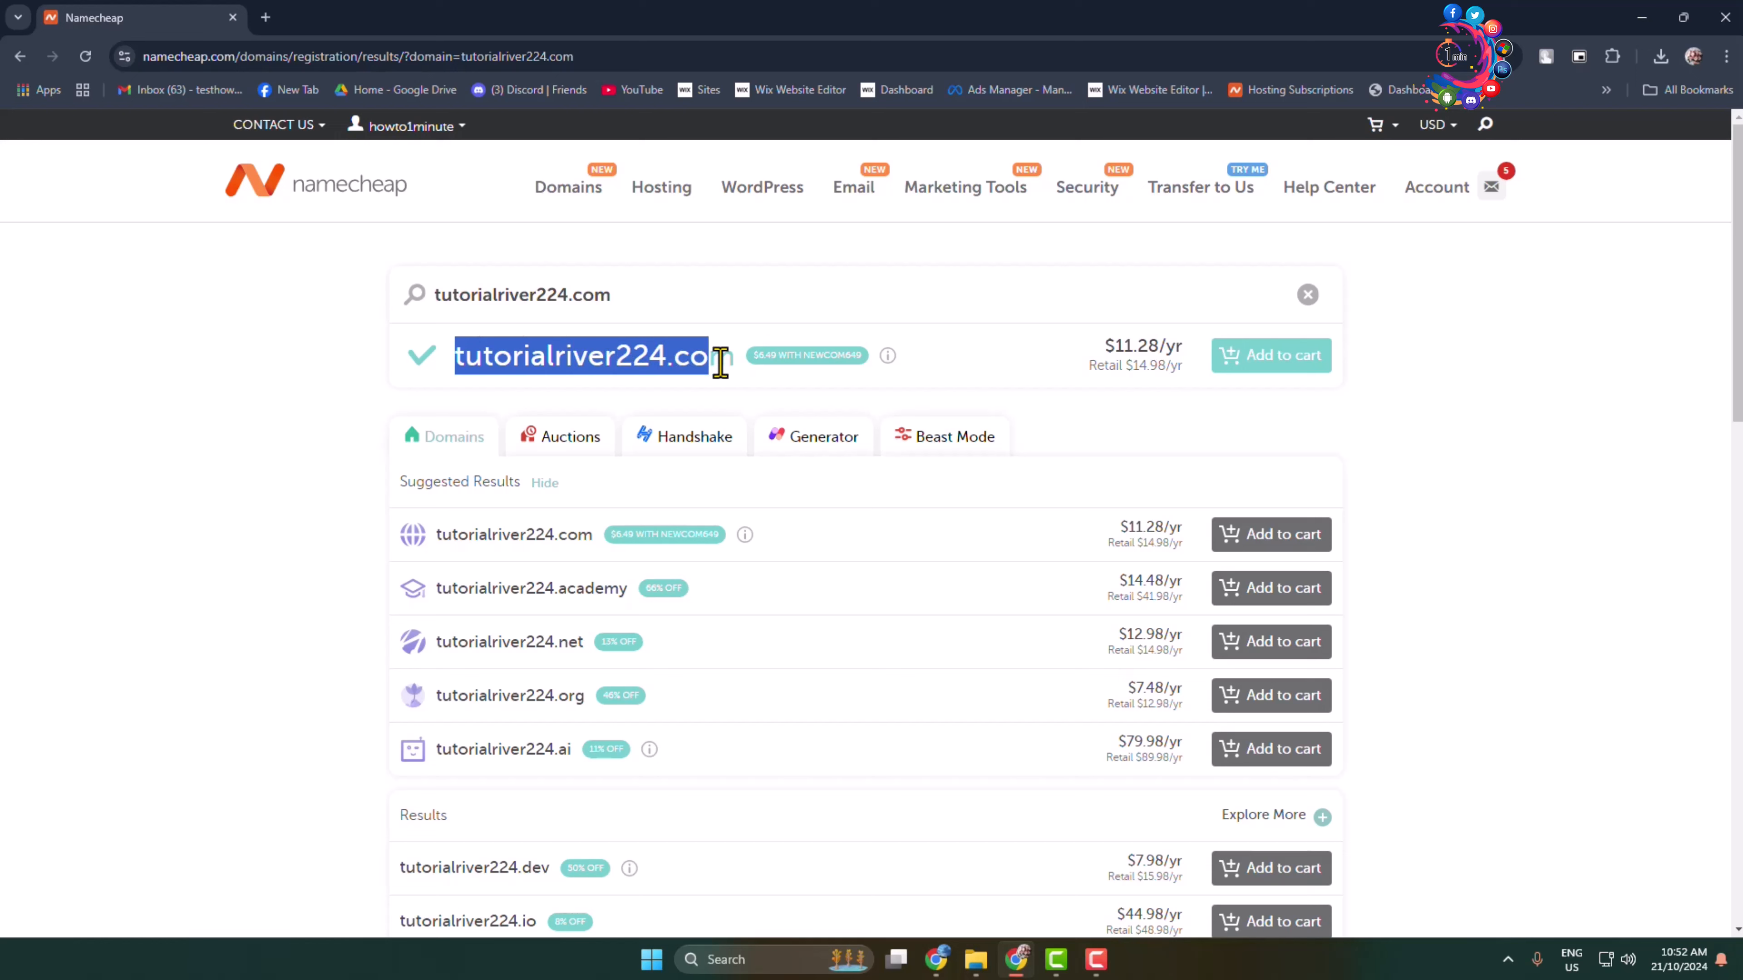
click(1155, 378)
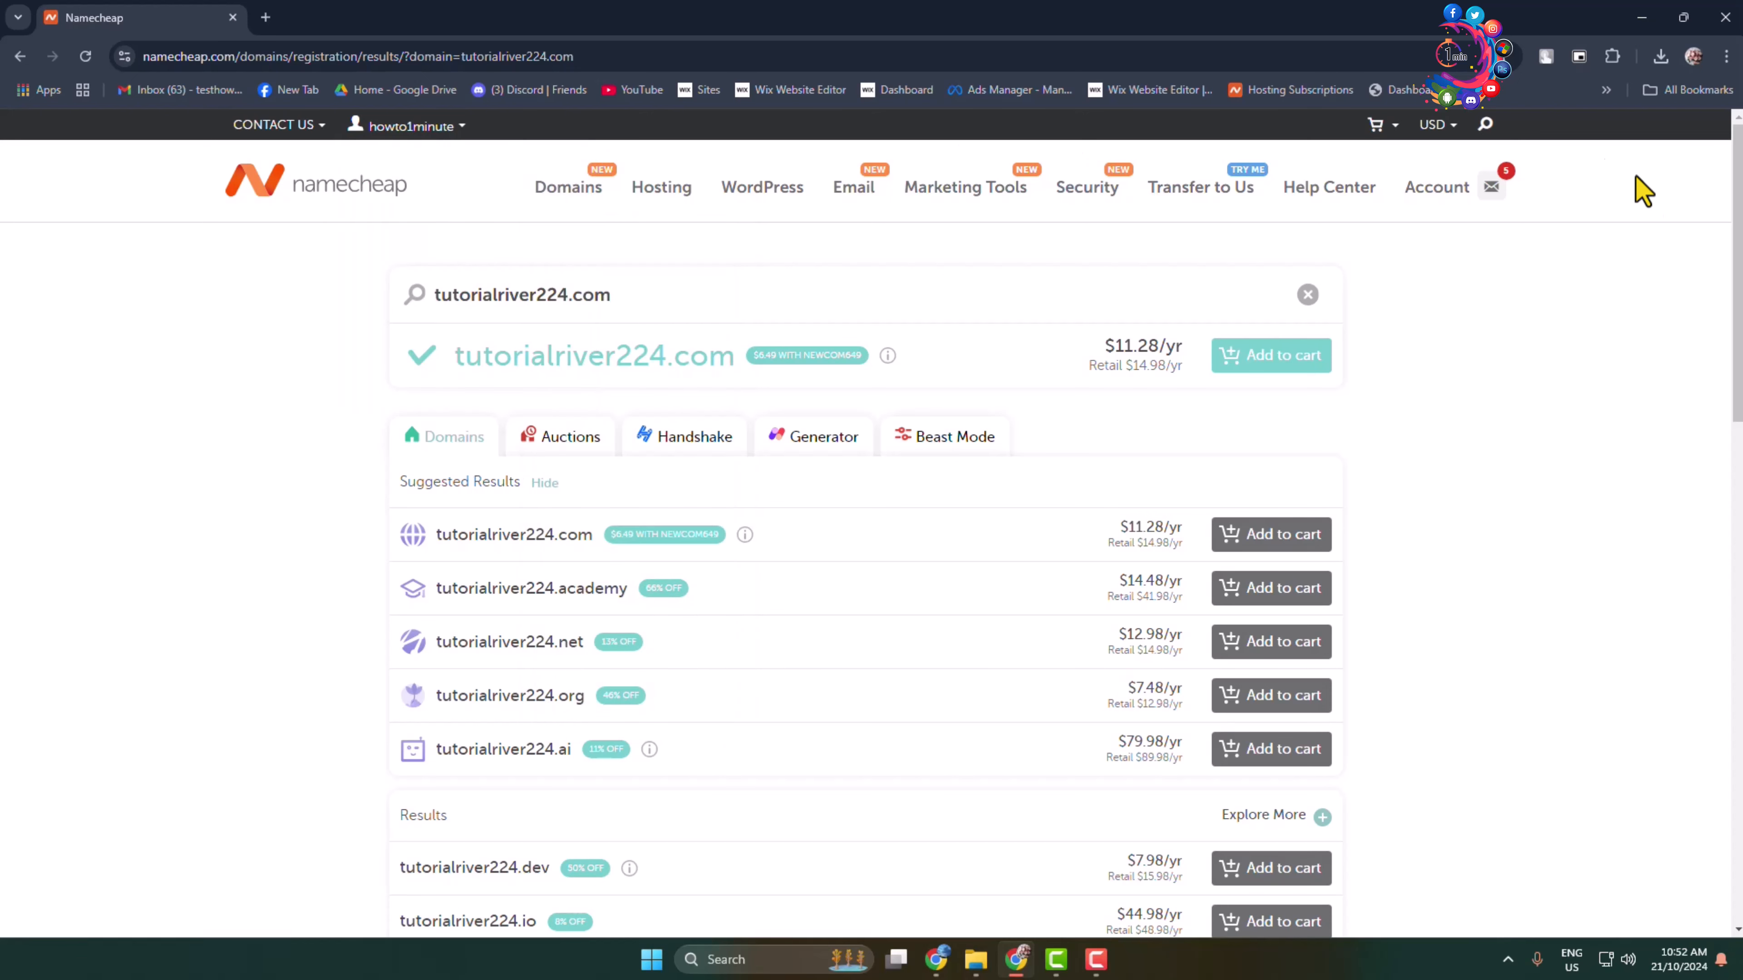
Step: Browse the account's domain list, then return to the outsource2bdtest.com Stellar plan in Hosting List
mouse_move(1435, 206)
click(1326, 340)
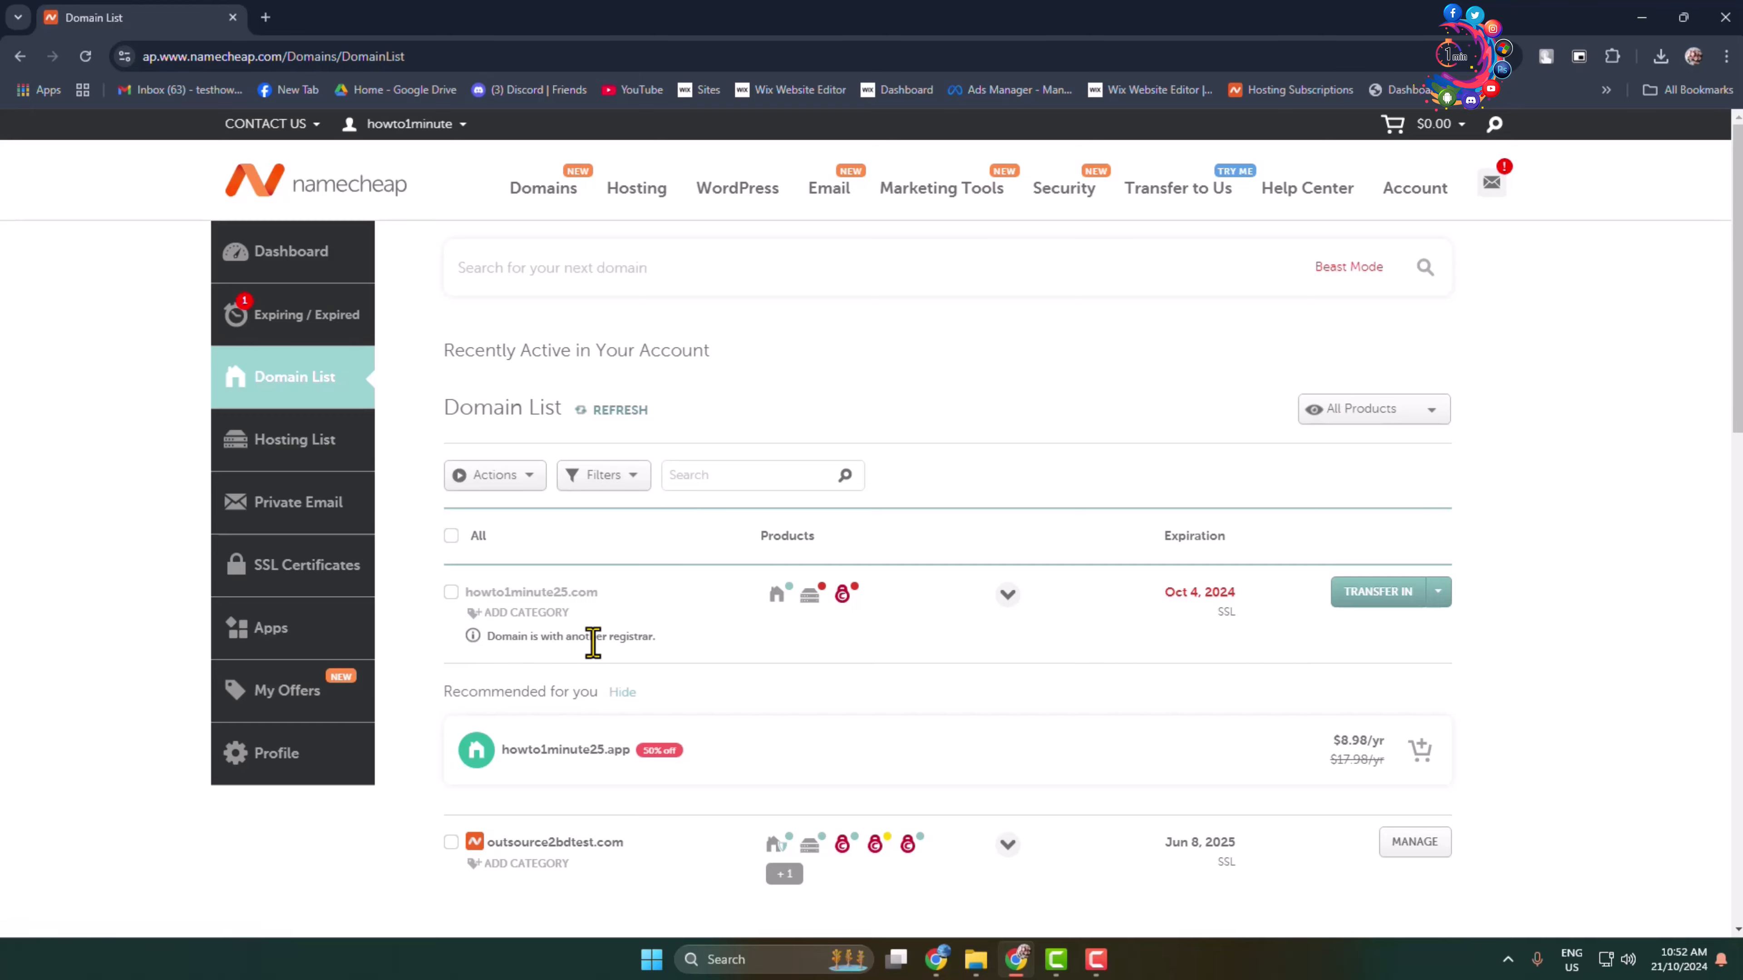
scroll(600, 687, down, 3)
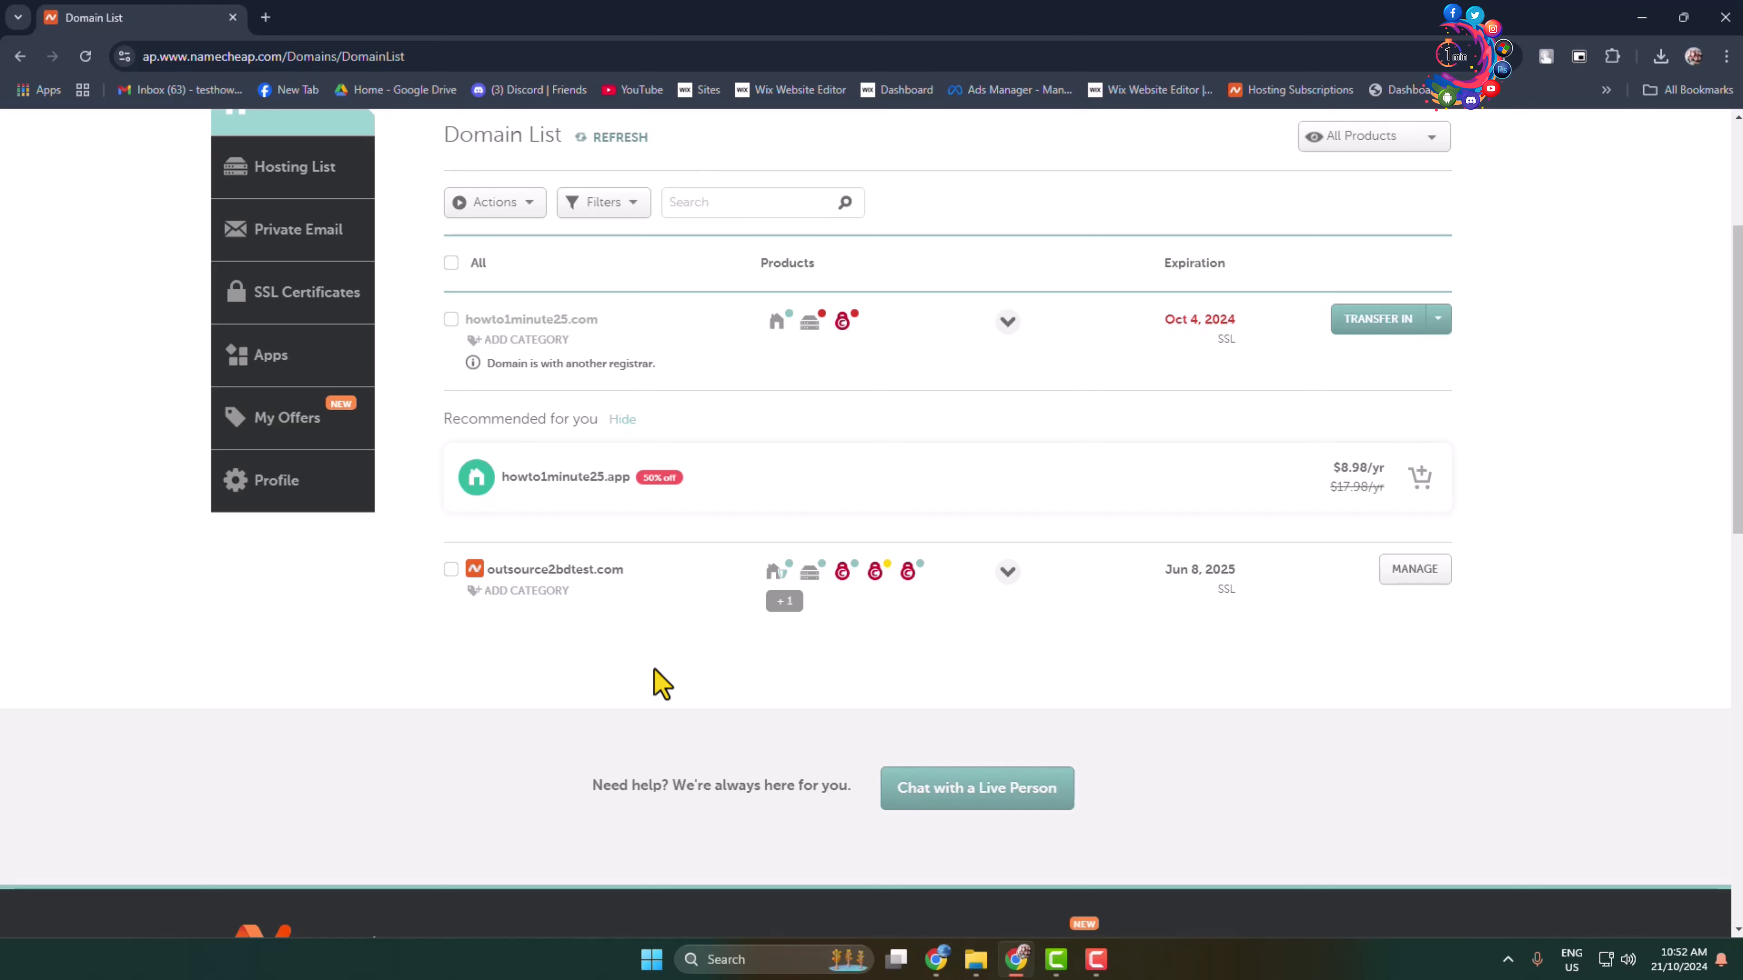
scroll(645, 678, up, 4)
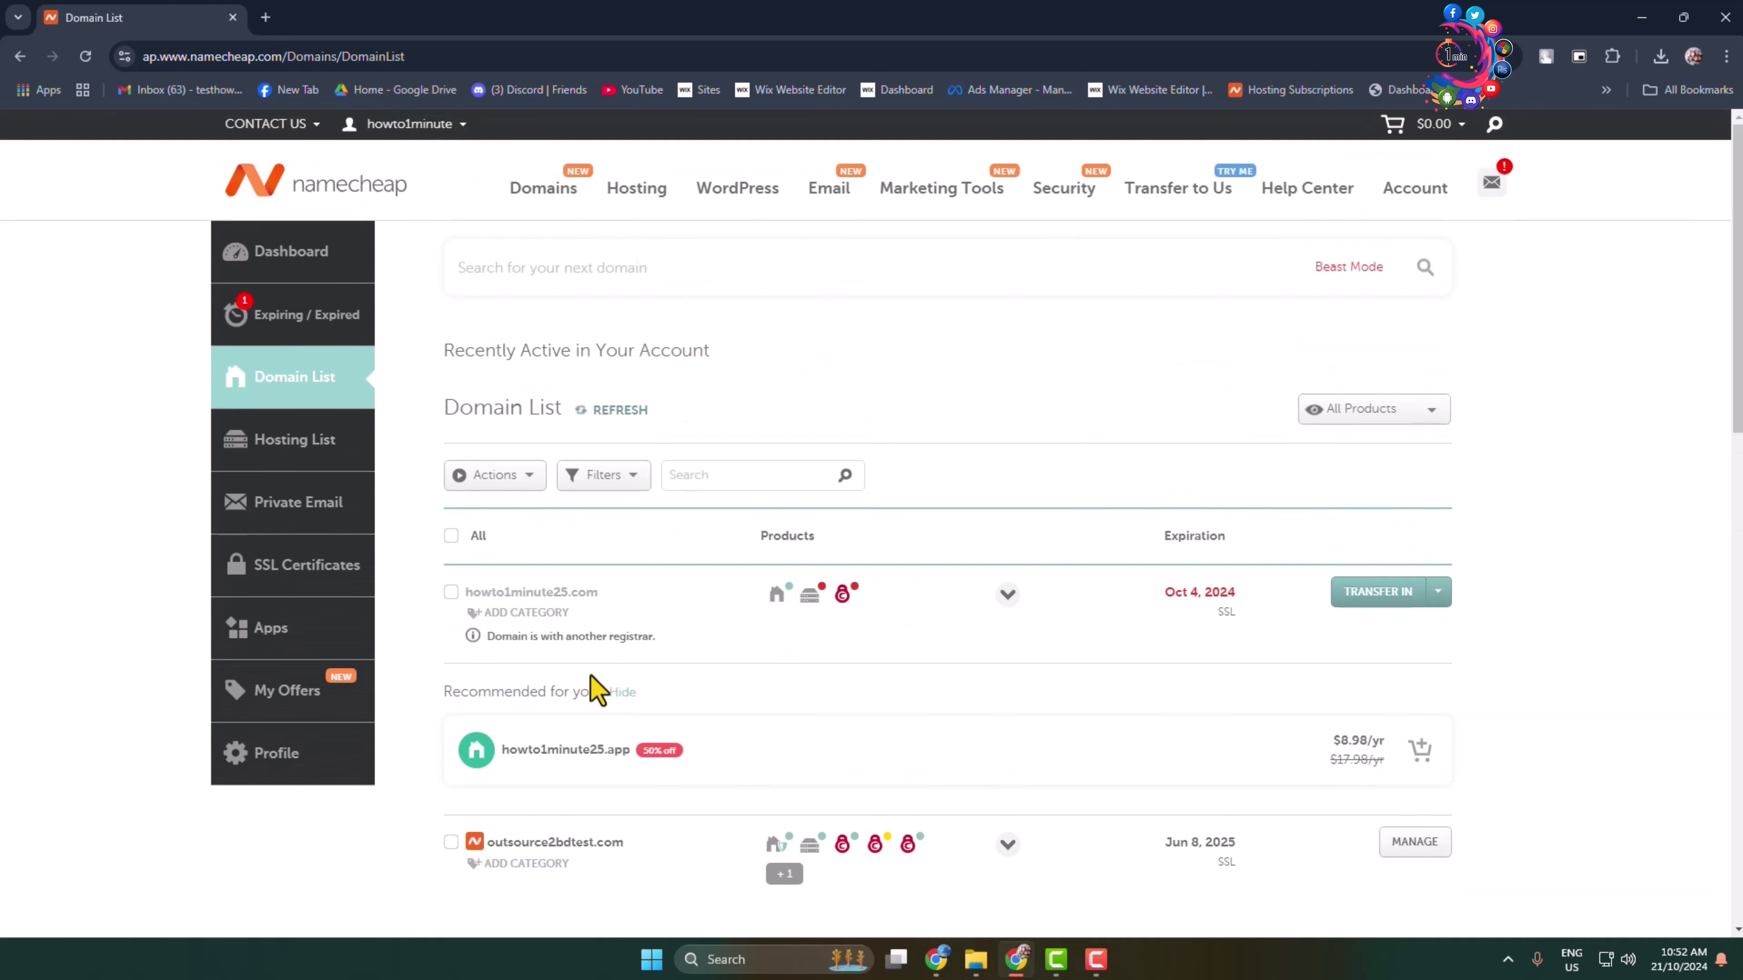
click(304, 465)
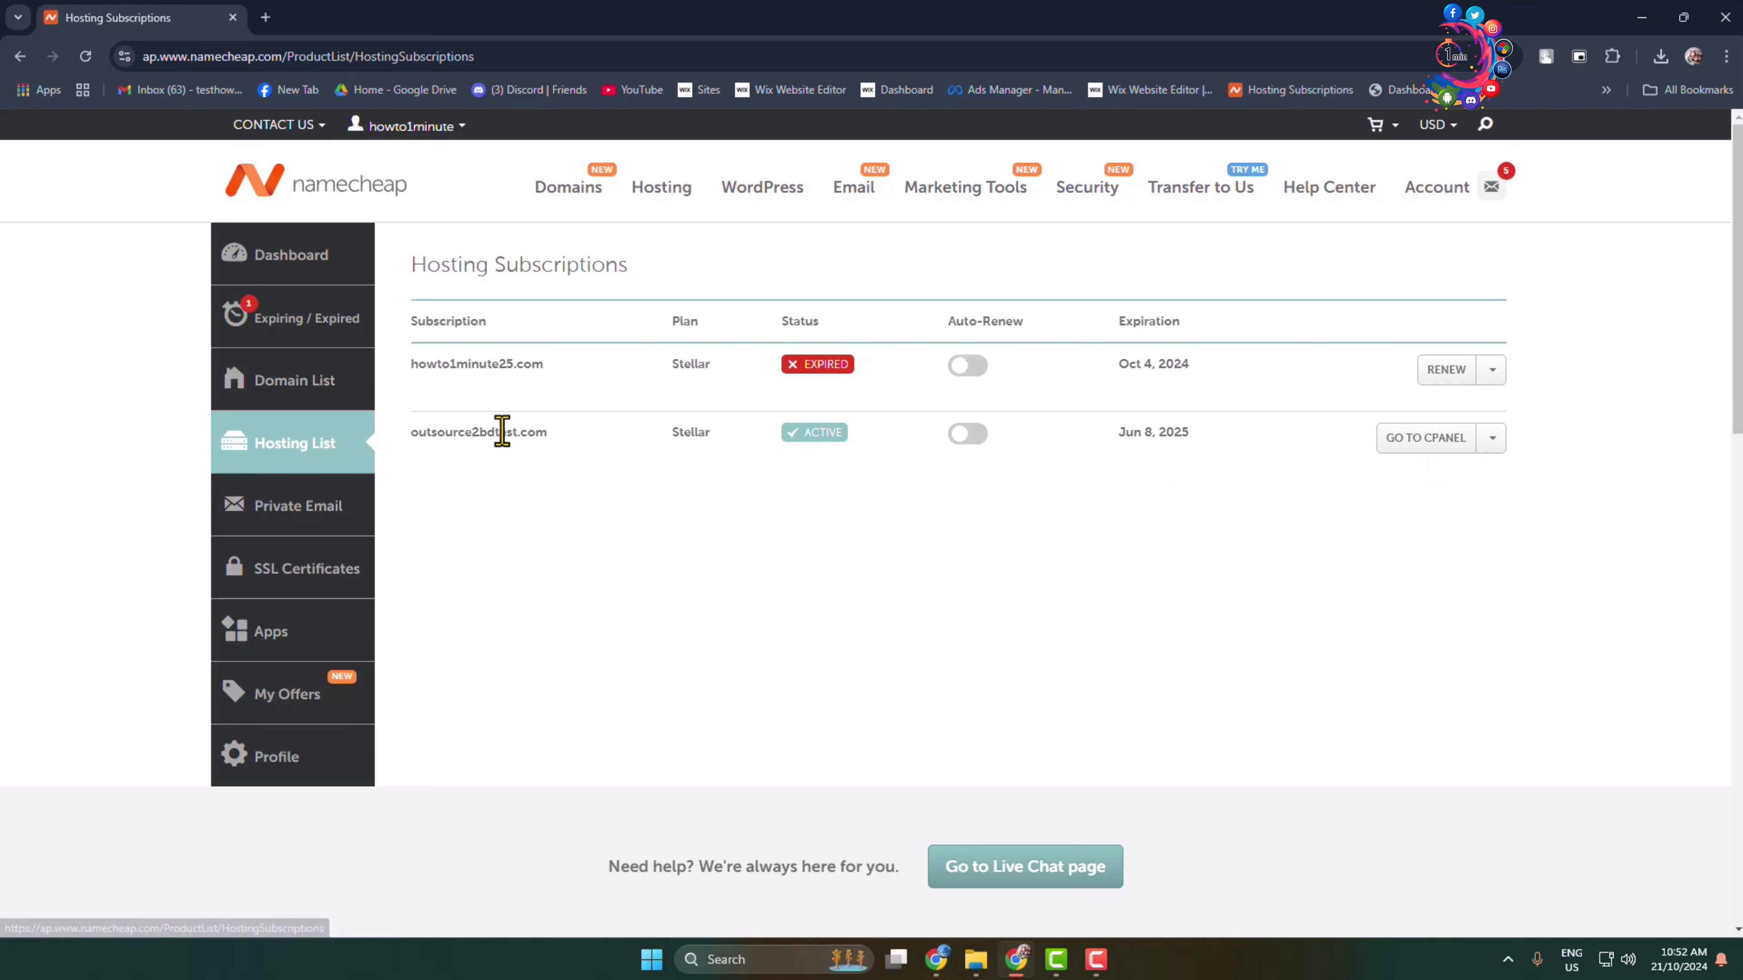
drag(418, 432, 547, 432)
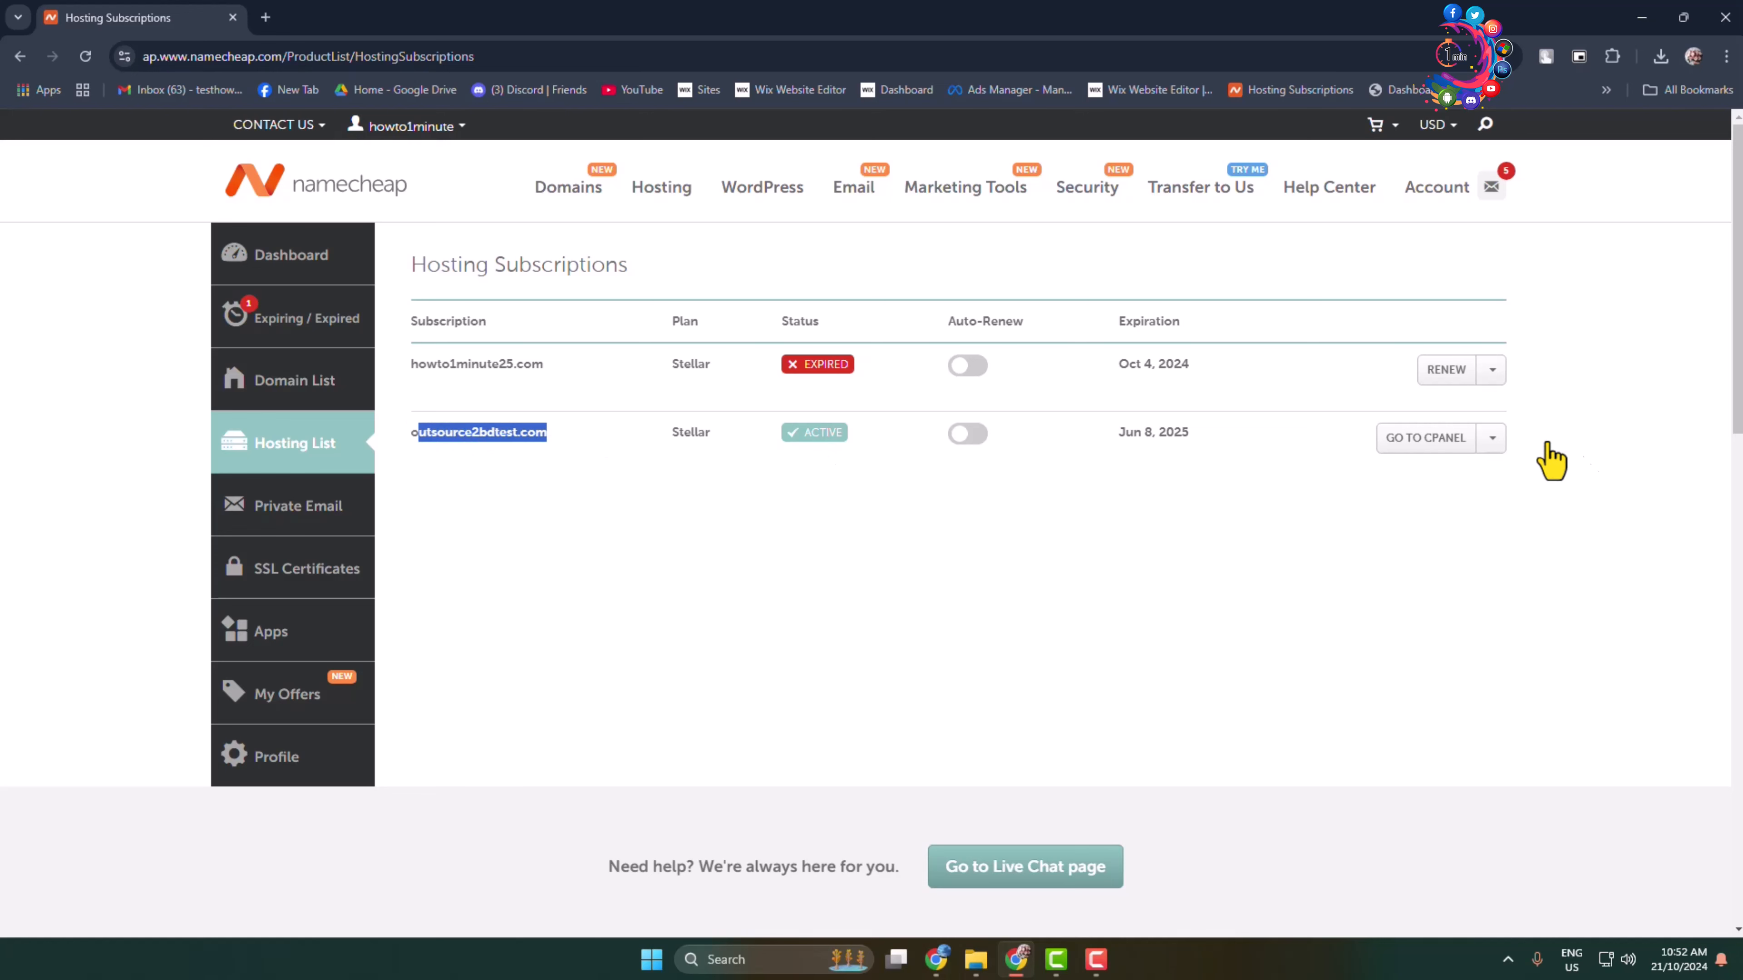
Step: Open cPanel for outsource2bdtest.com and browse its Tools page, focusing the Search Tools box
click(1441, 446)
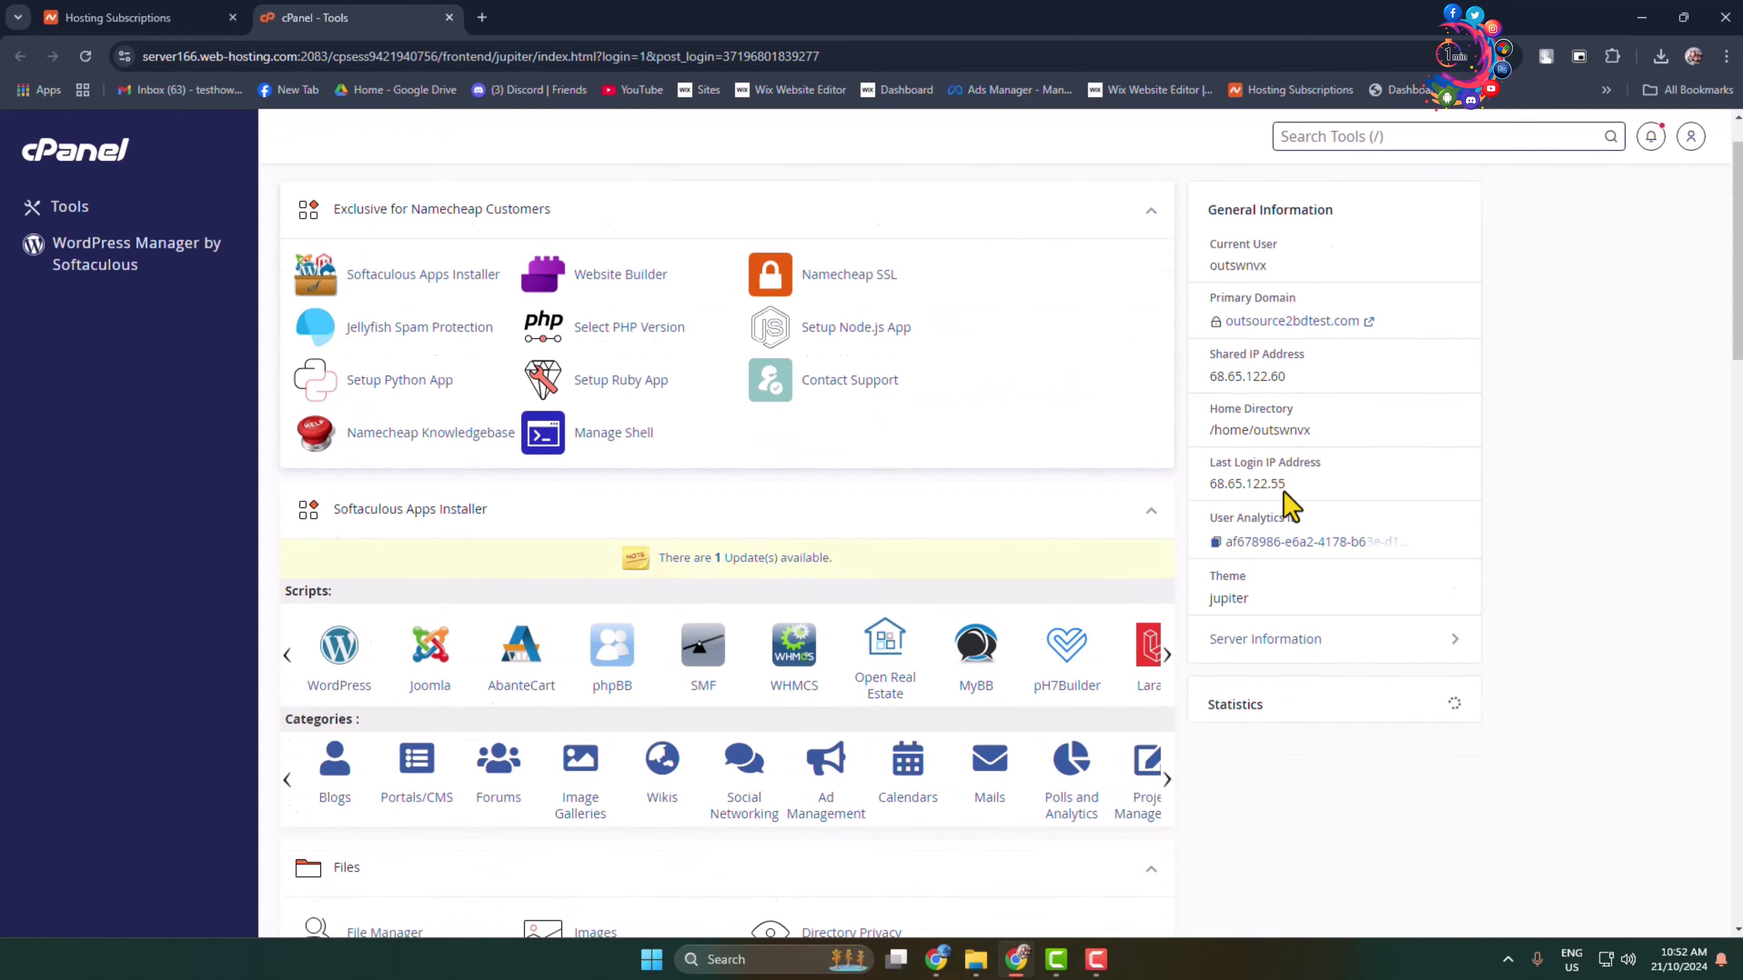
scroll(1389, 720, down, 8)
scroll(1389, 816, up, 8)
scroll(950, 285, down, 5)
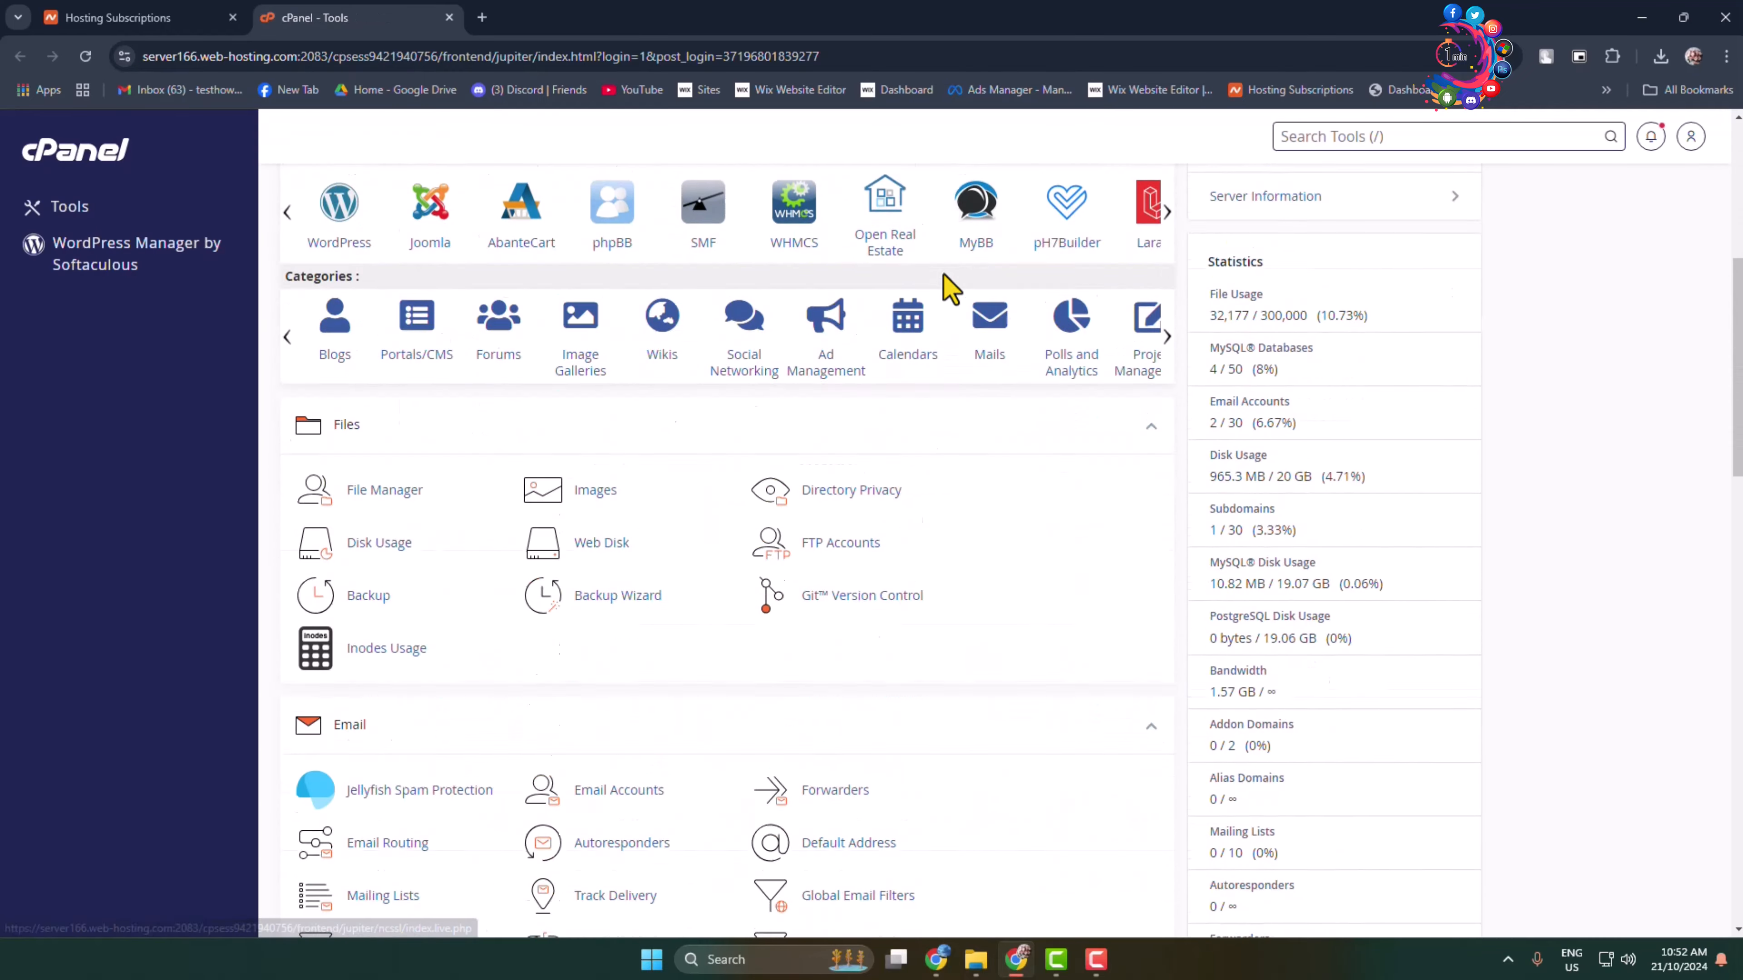
scroll(1011, 661, down, 10)
scroll(1108, 623, up, 14)
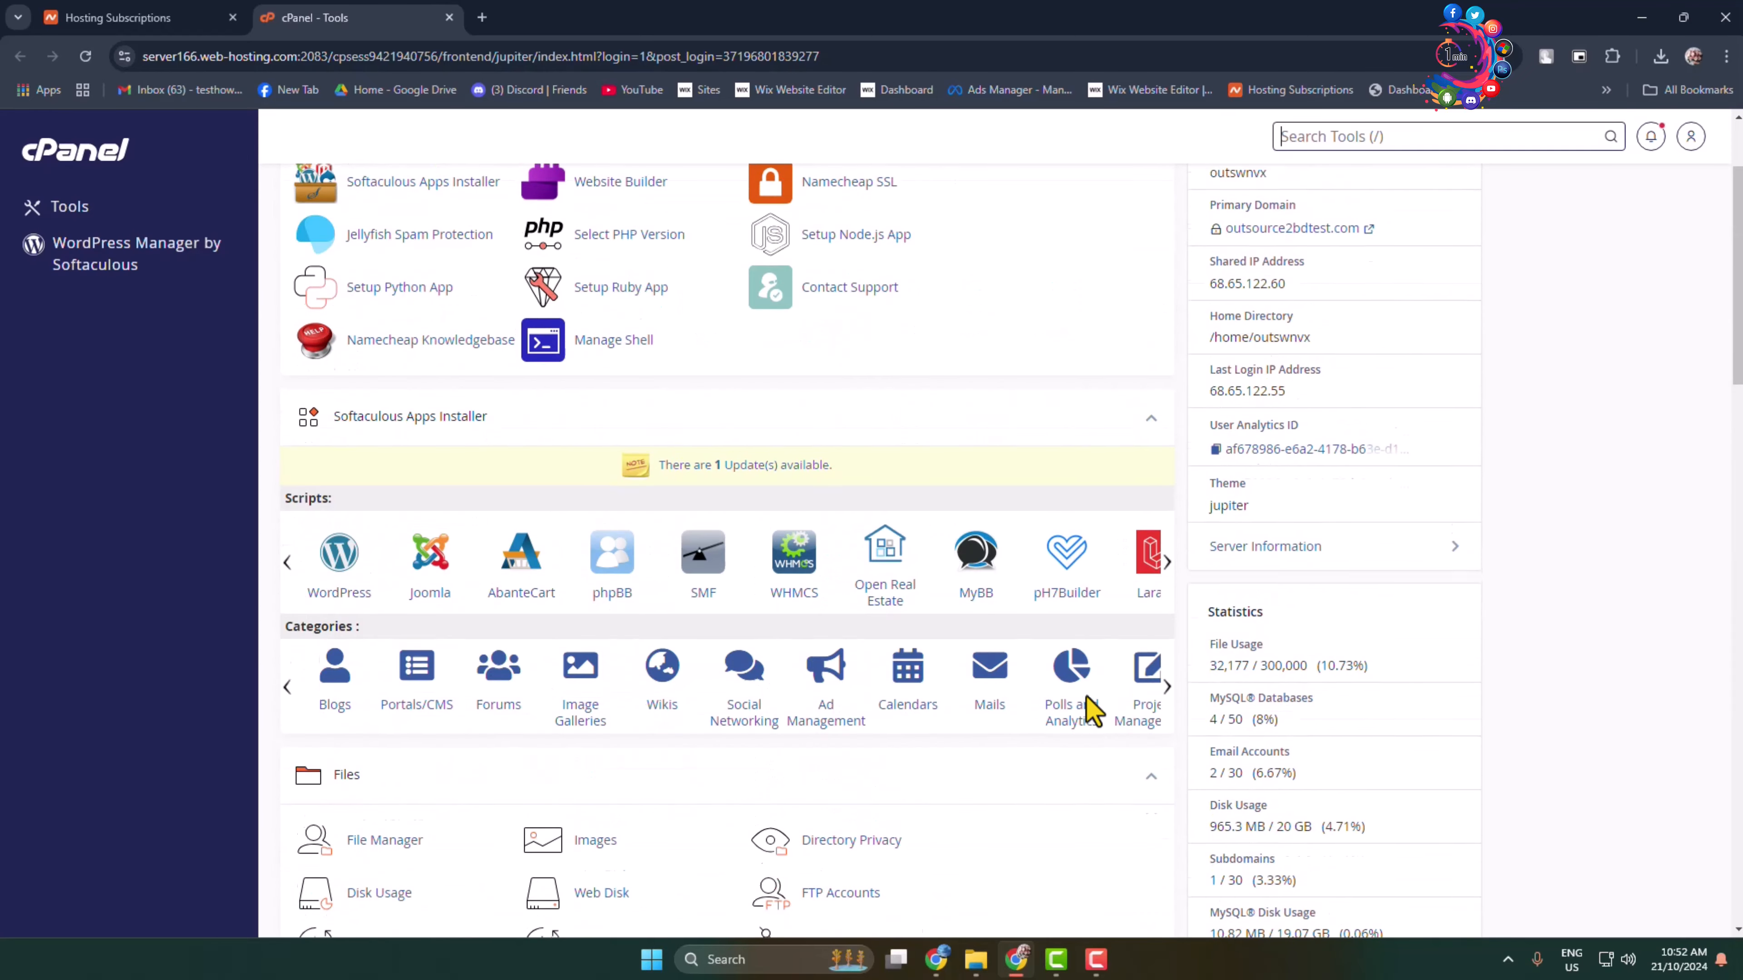
scroll(1091, 711, up, 2)
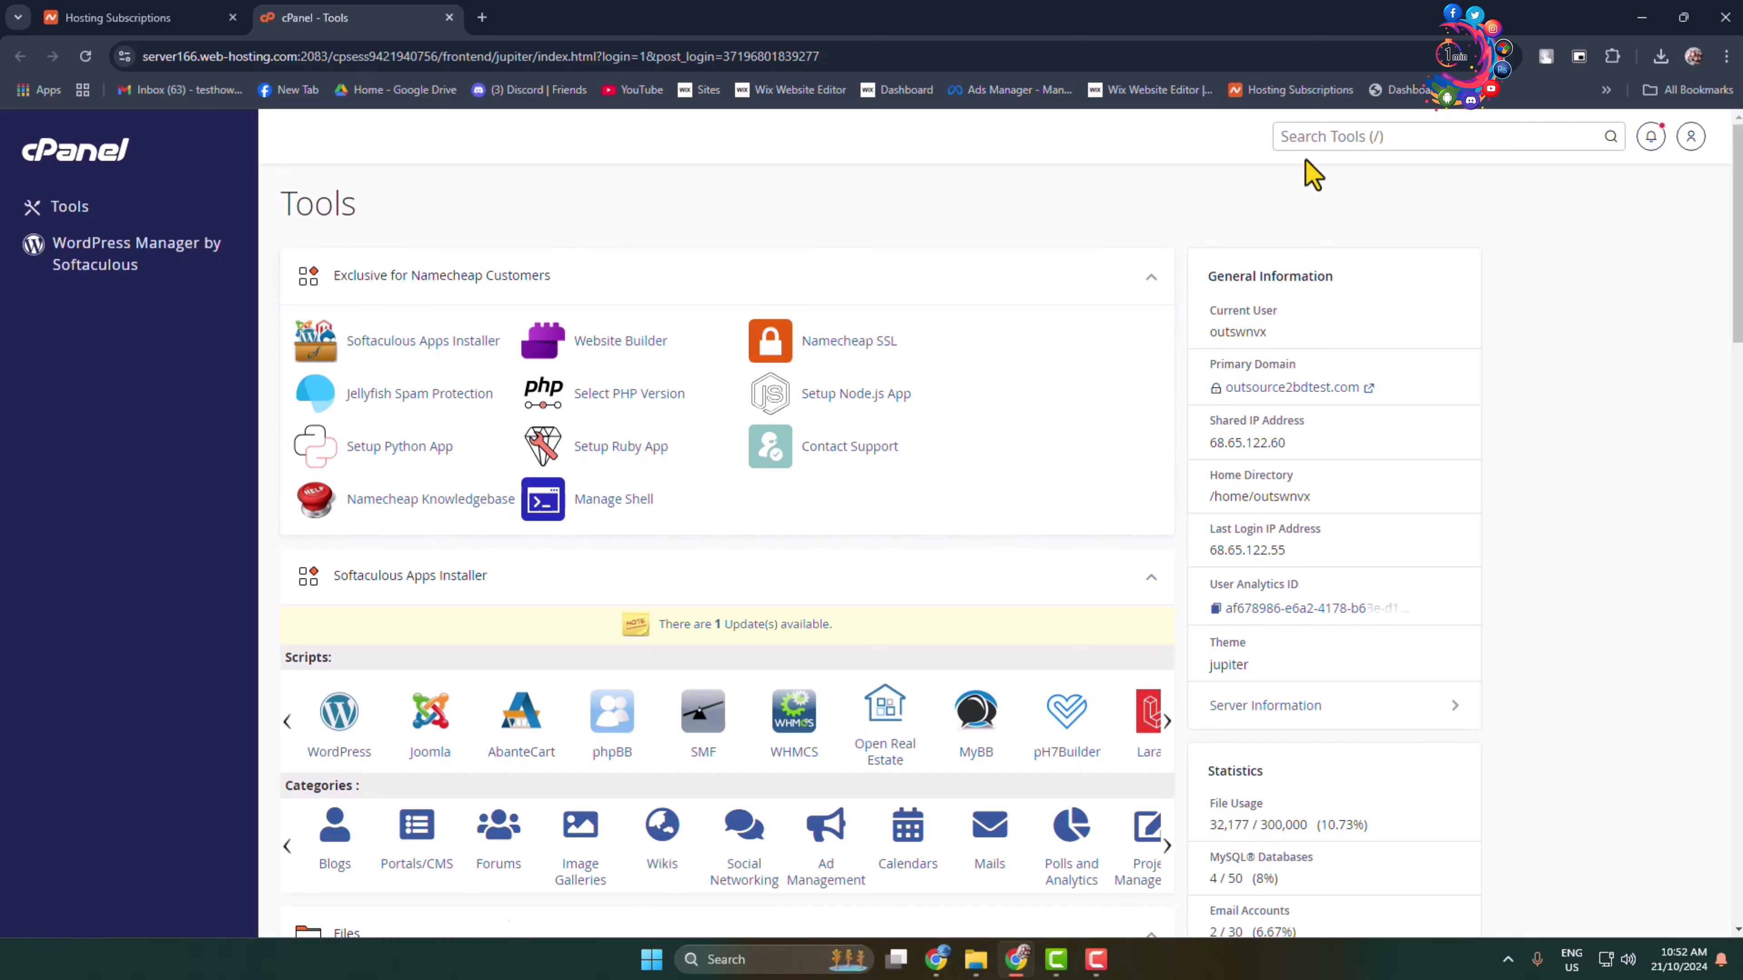
click(1349, 142)
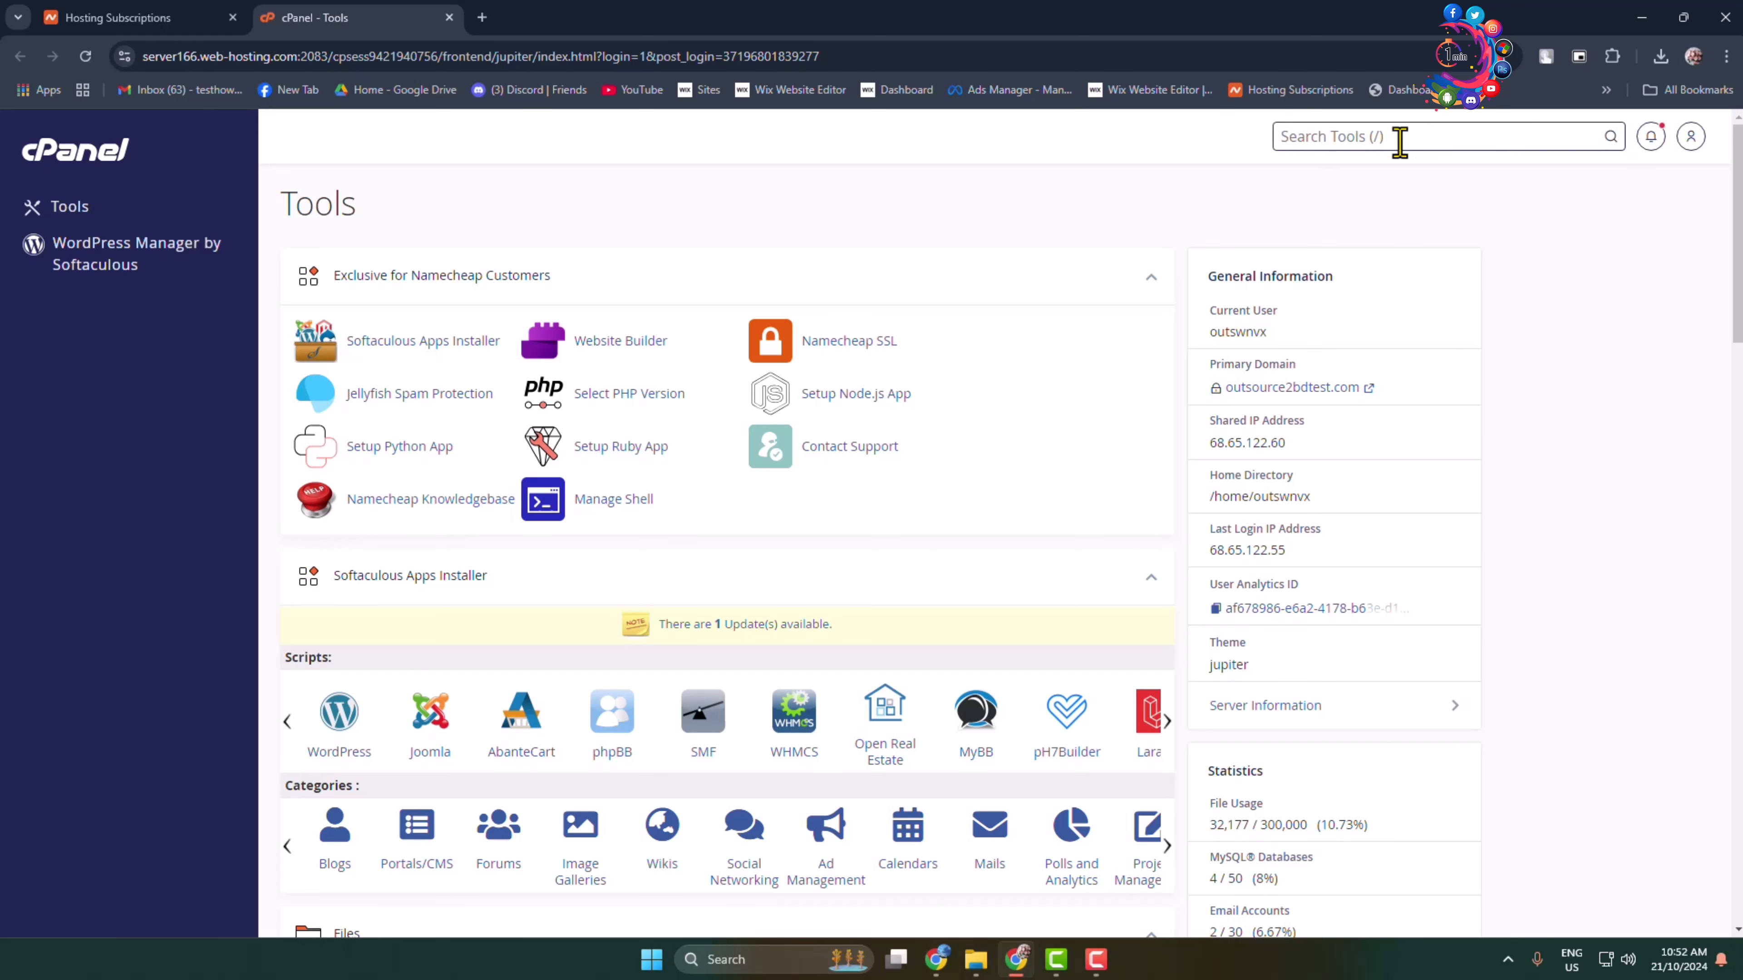
Step: Launch Softaculous Apps Installer and bring up the WordPress 6.6.2 overview page
click(386, 344)
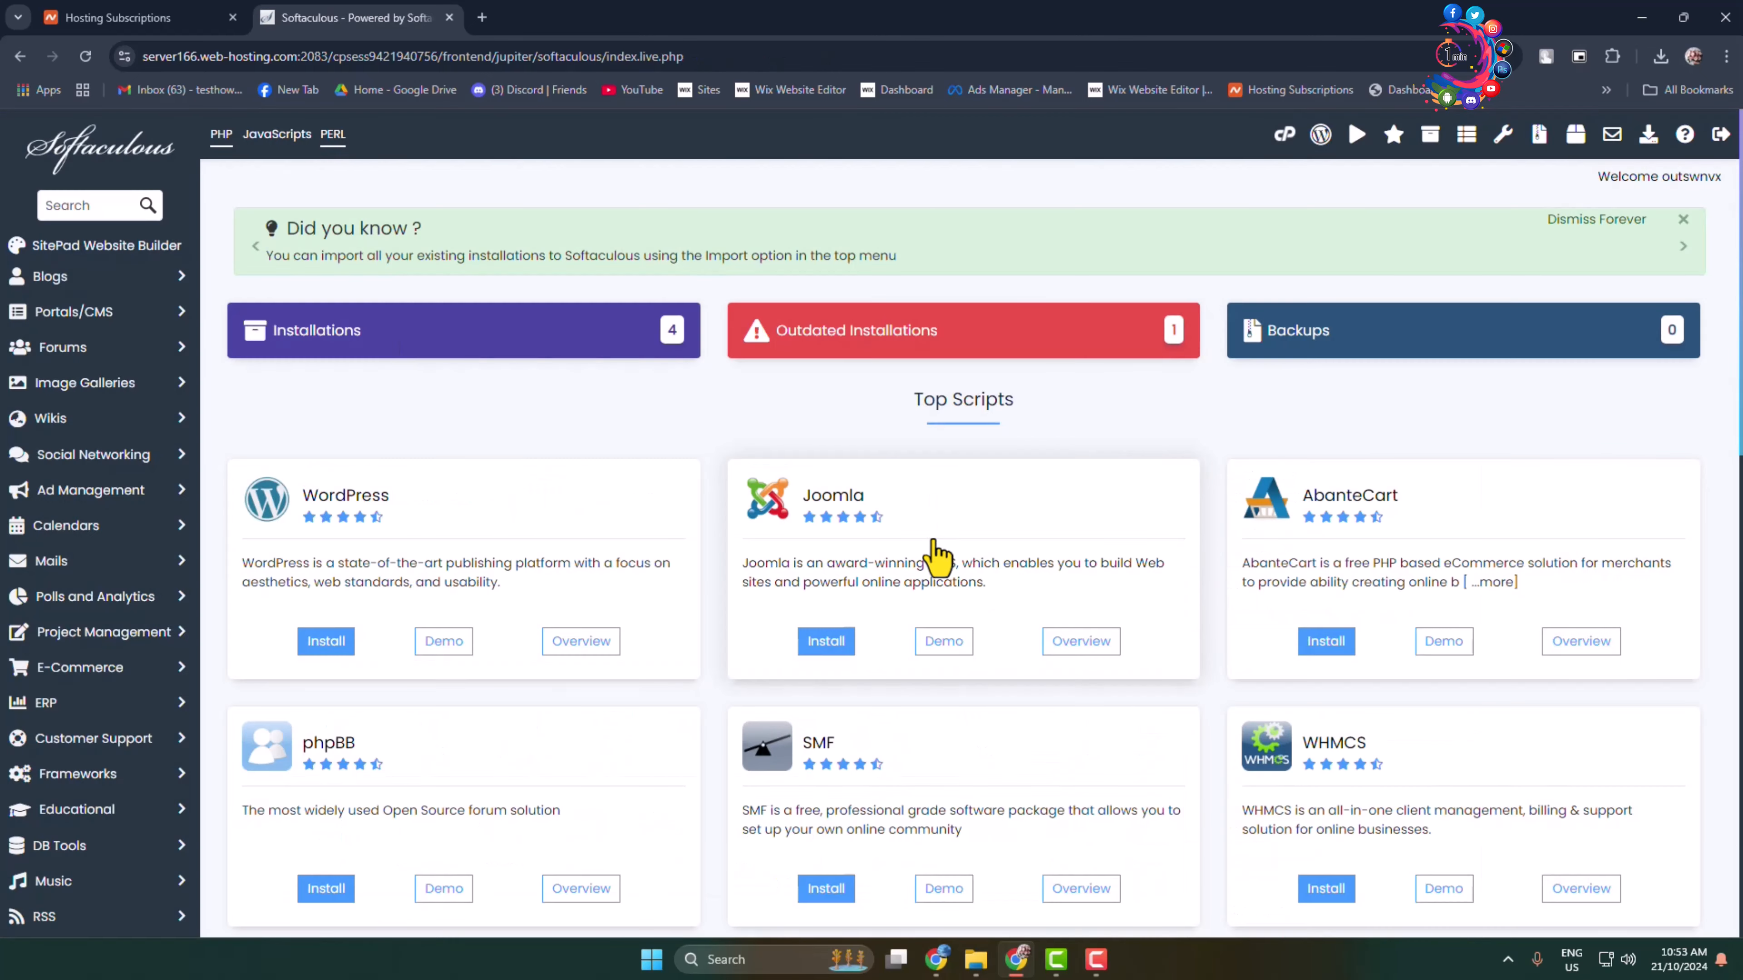
scroll(957, 542, down, 10)
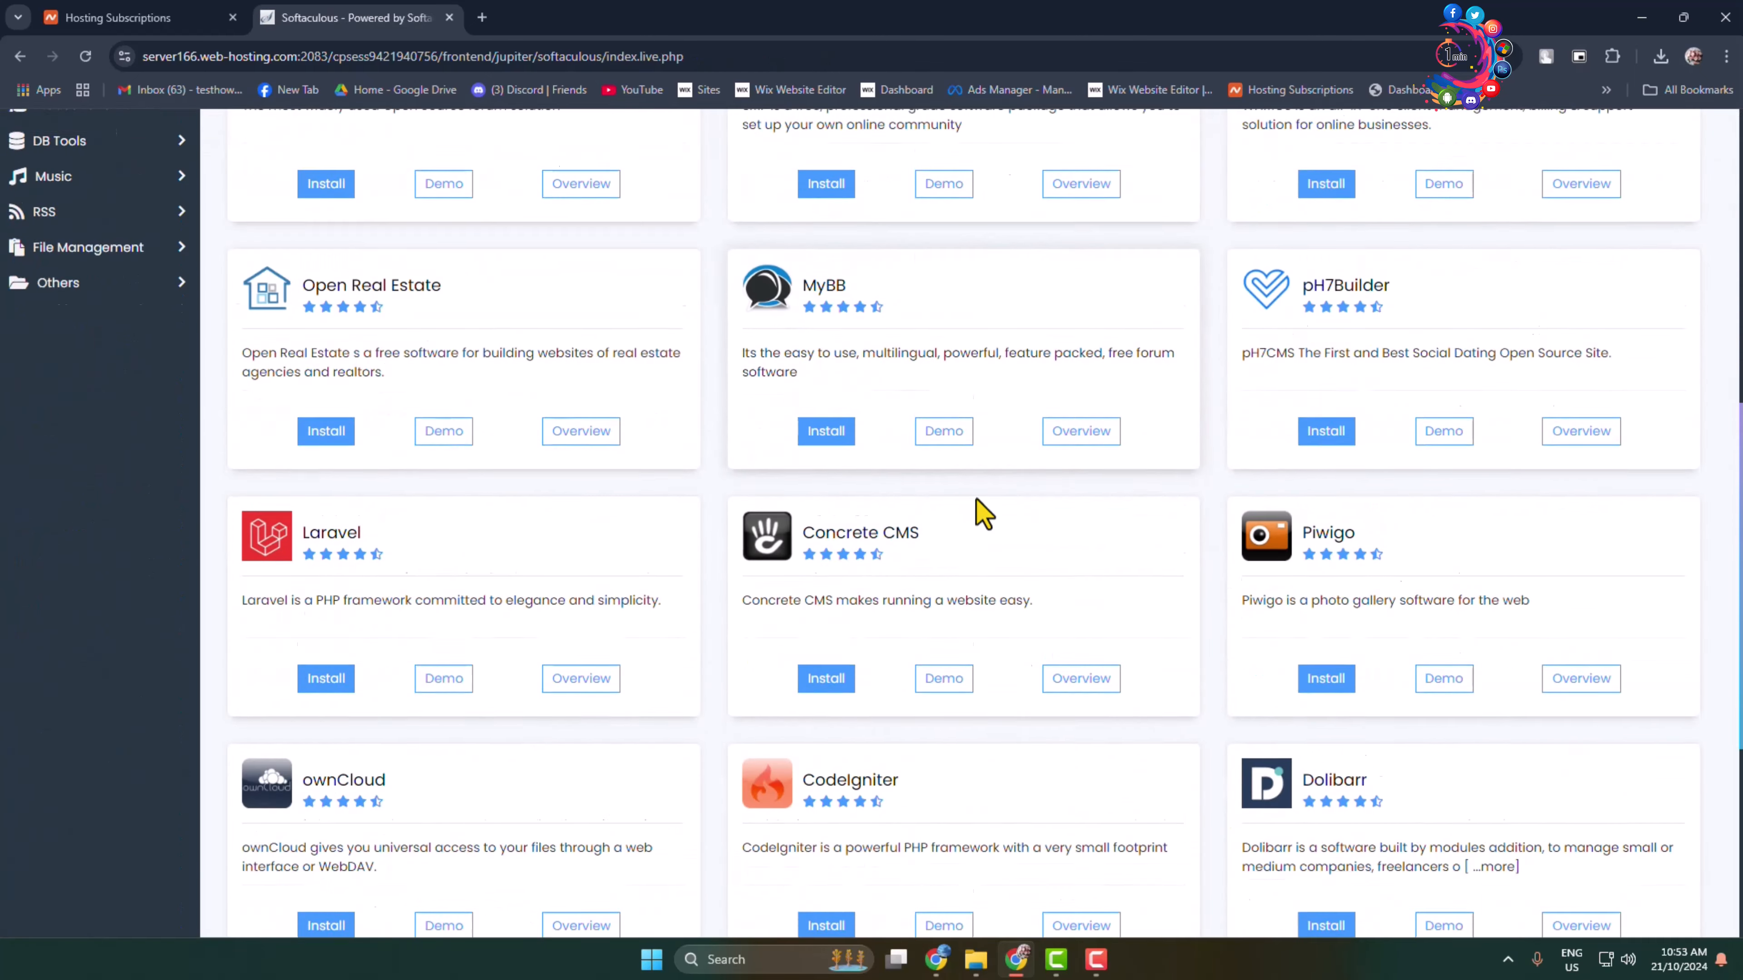
scroll(967, 553, down, 5)
scroll(934, 712, up, 15)
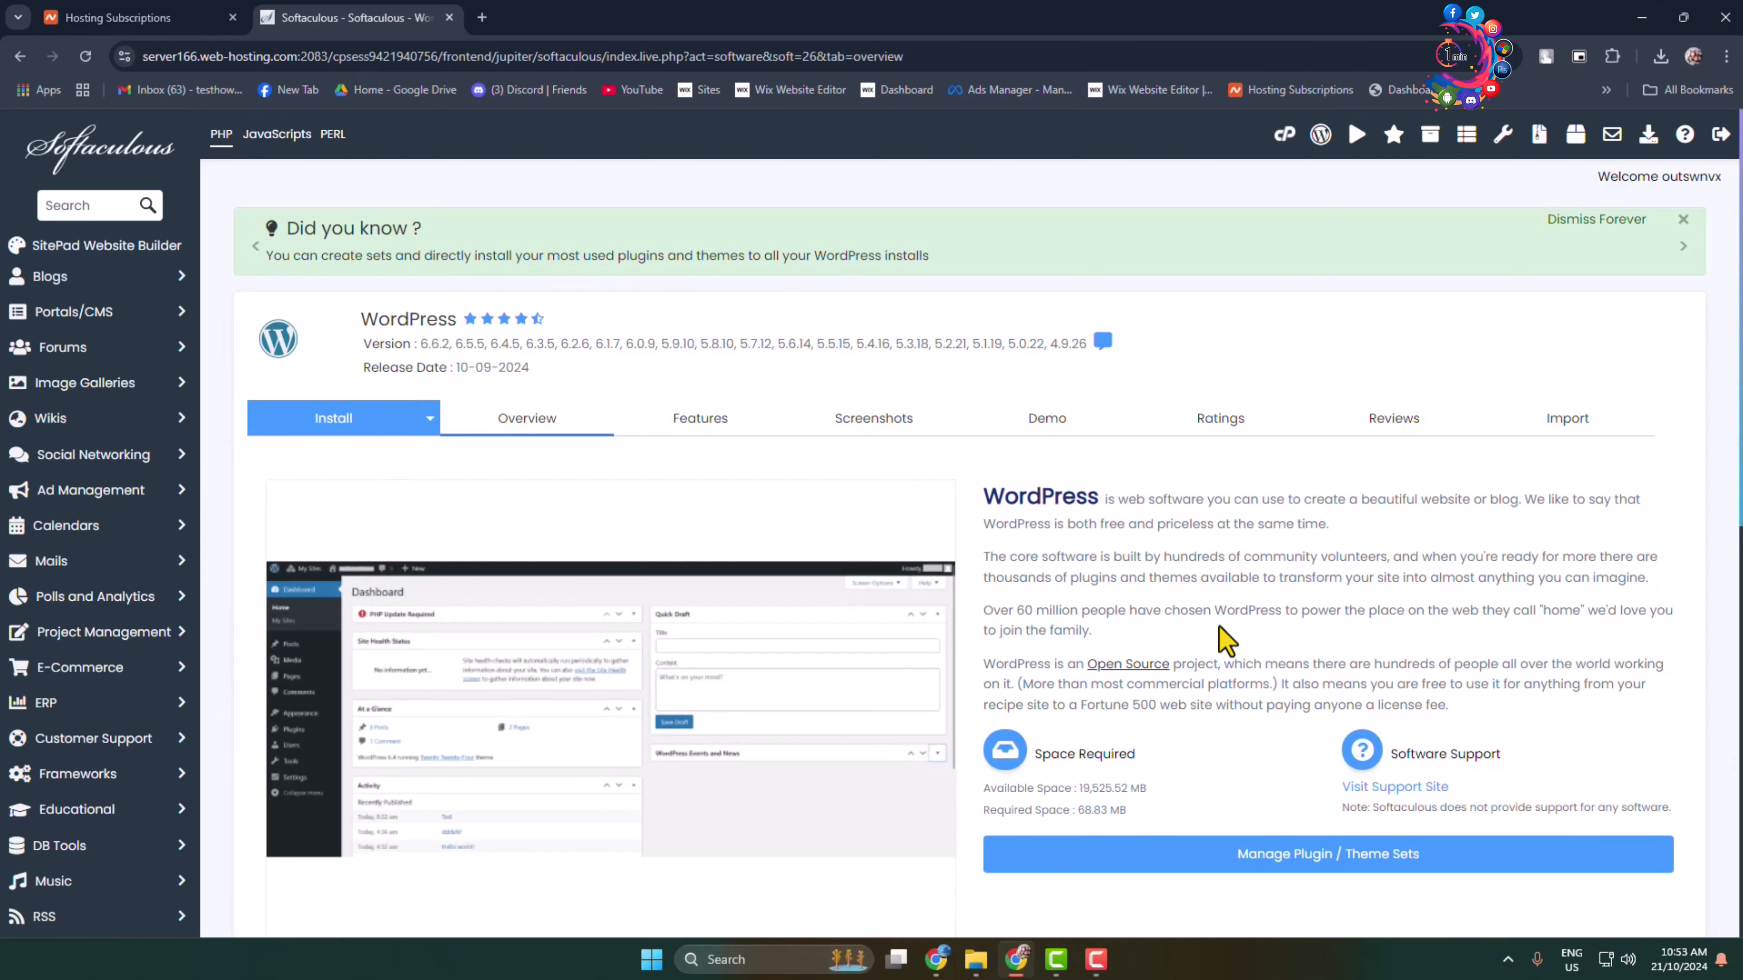
scroll(1226, 652, down, 10)
scroll(1229, 670, up, 10)
scroll(810, 893, down, 4)
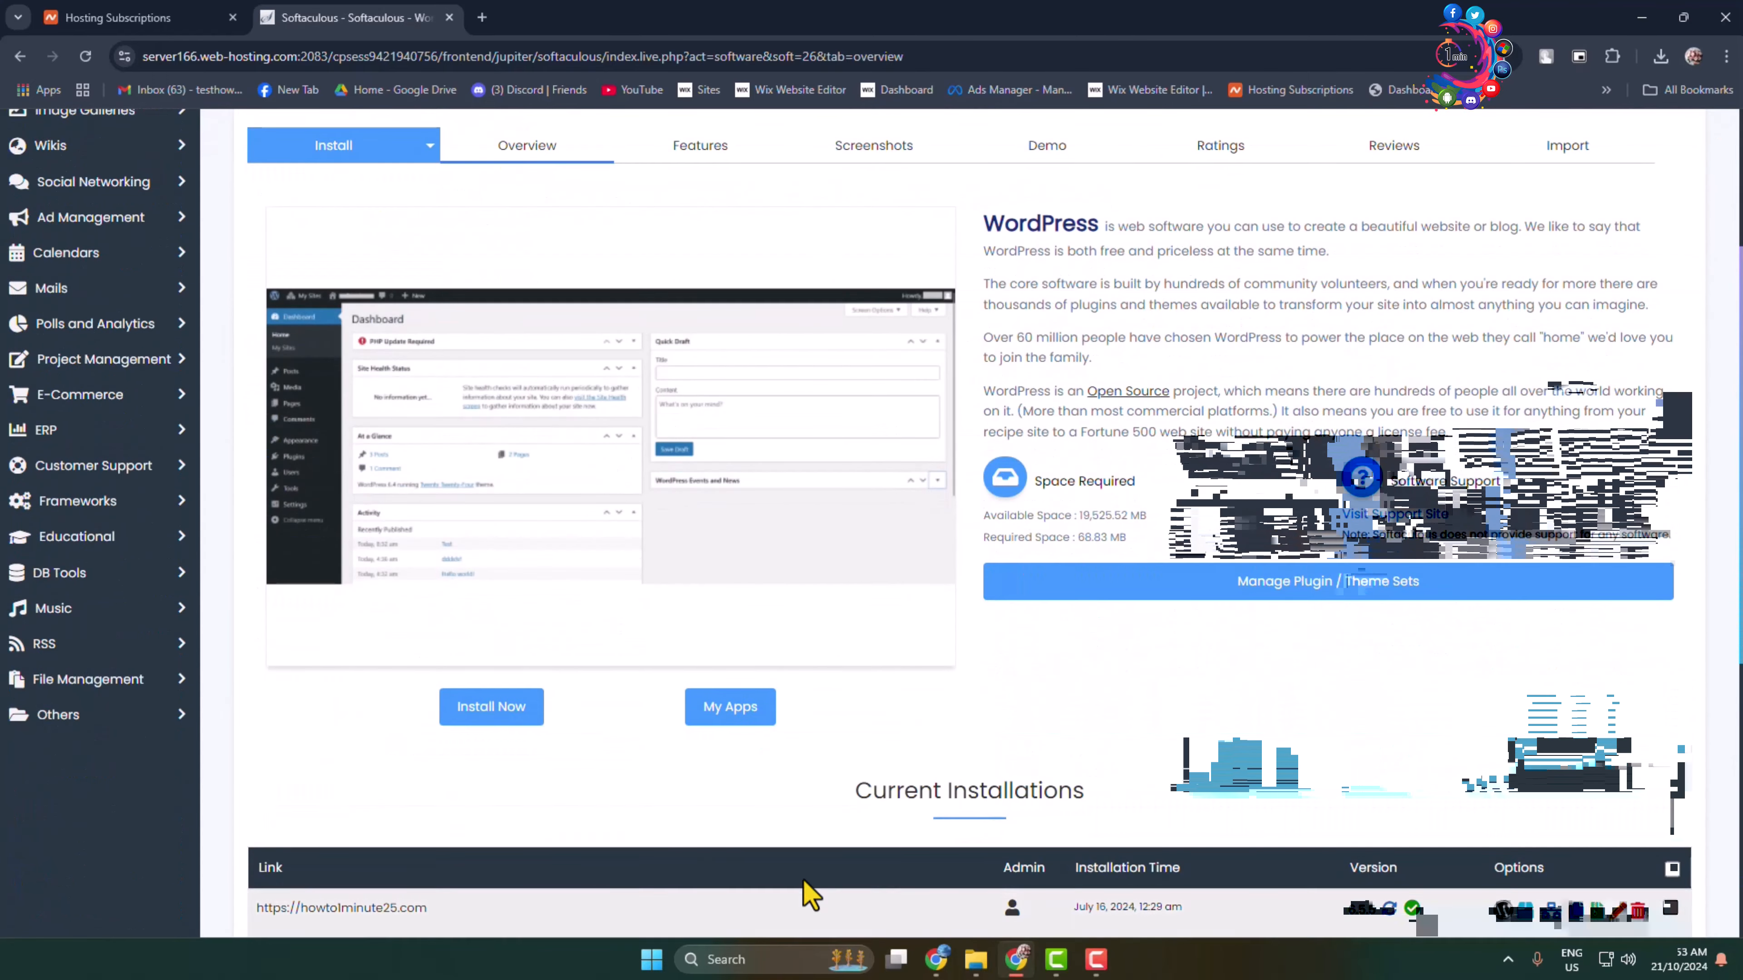
click(479, 714)
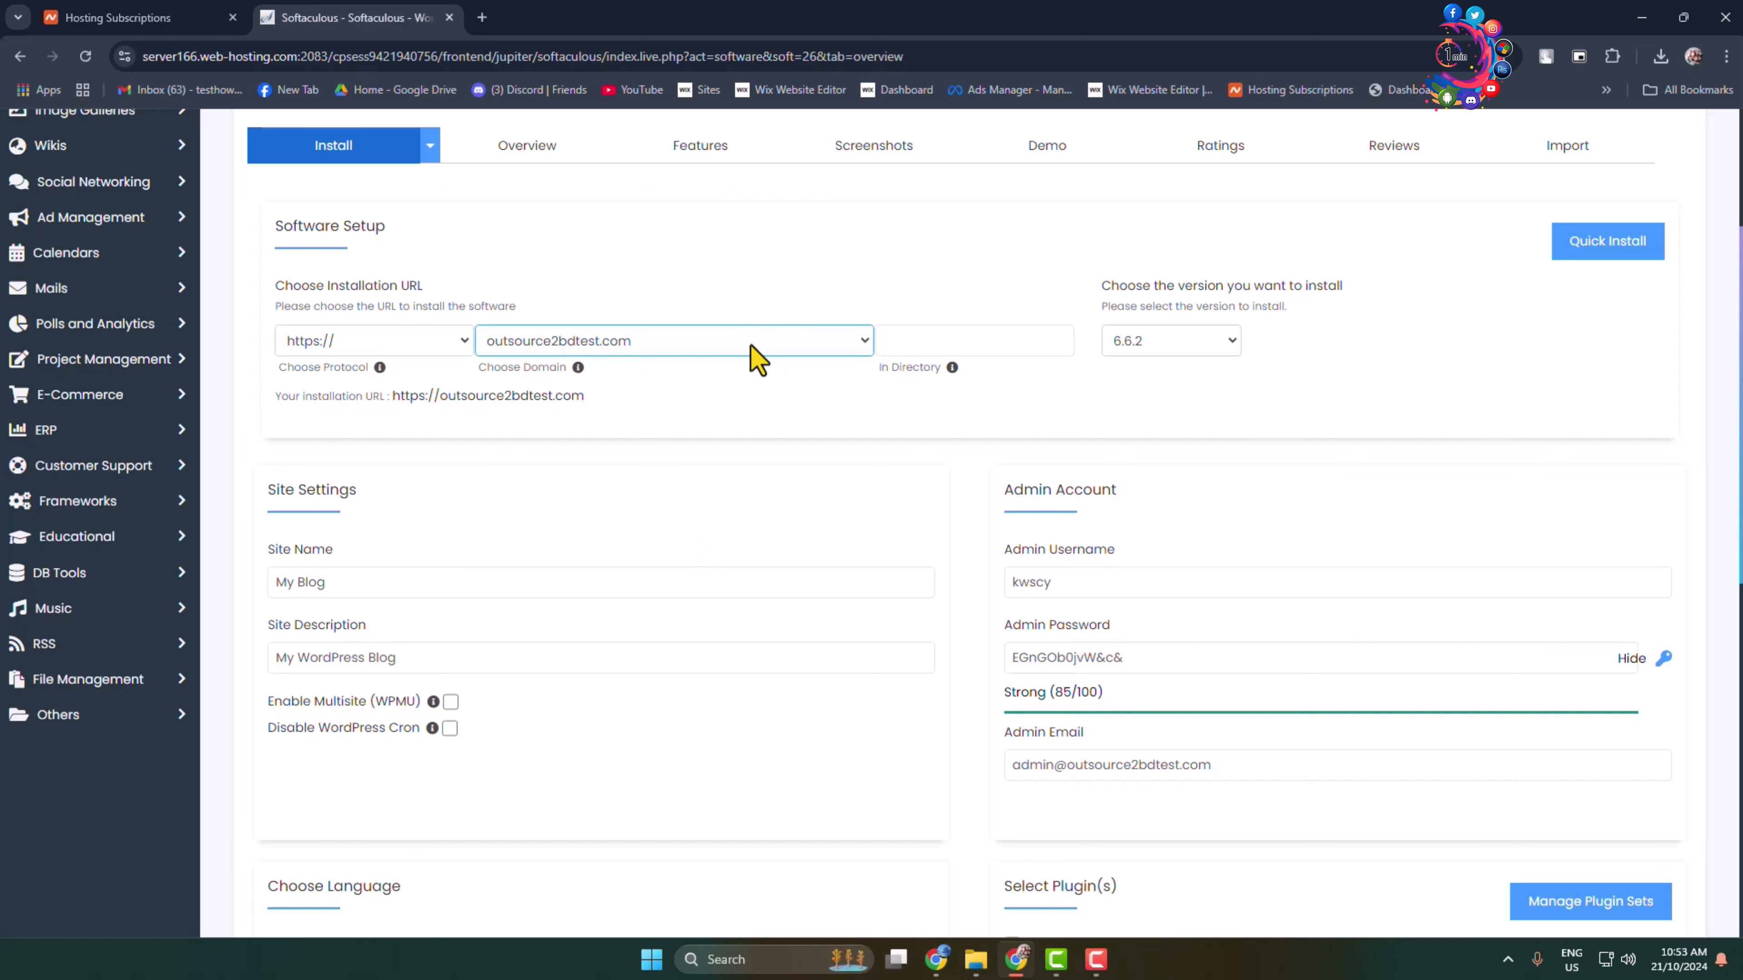
click(862, 343)
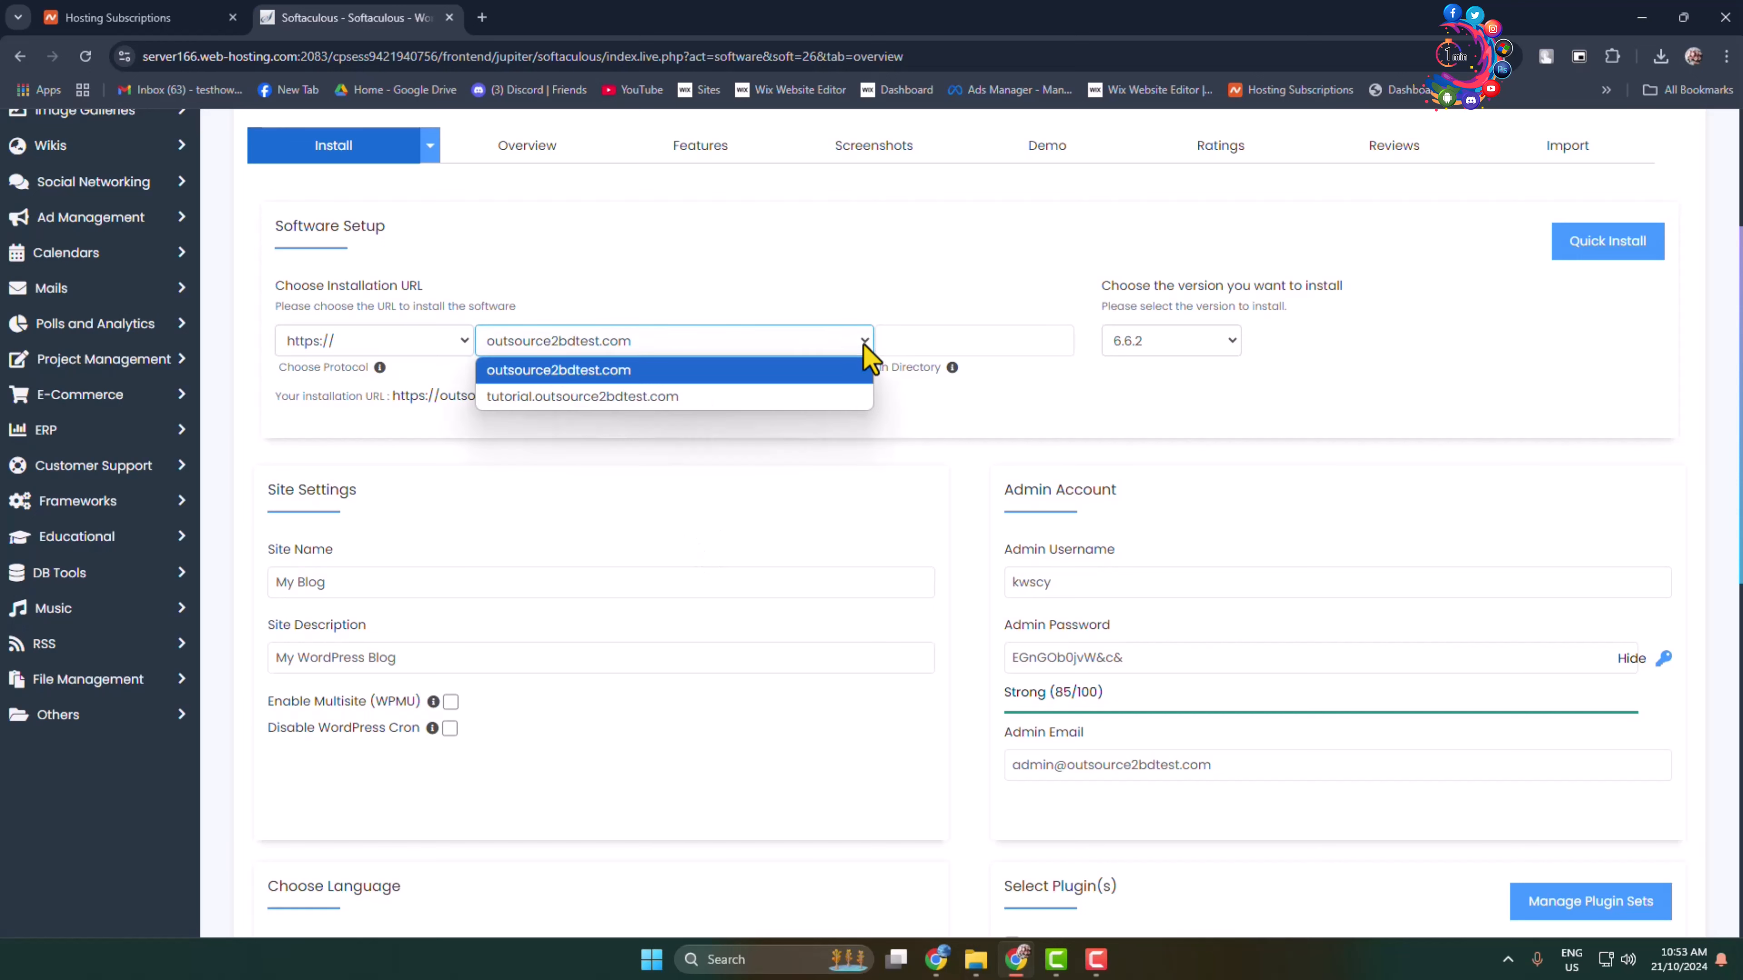
click(536, 371)
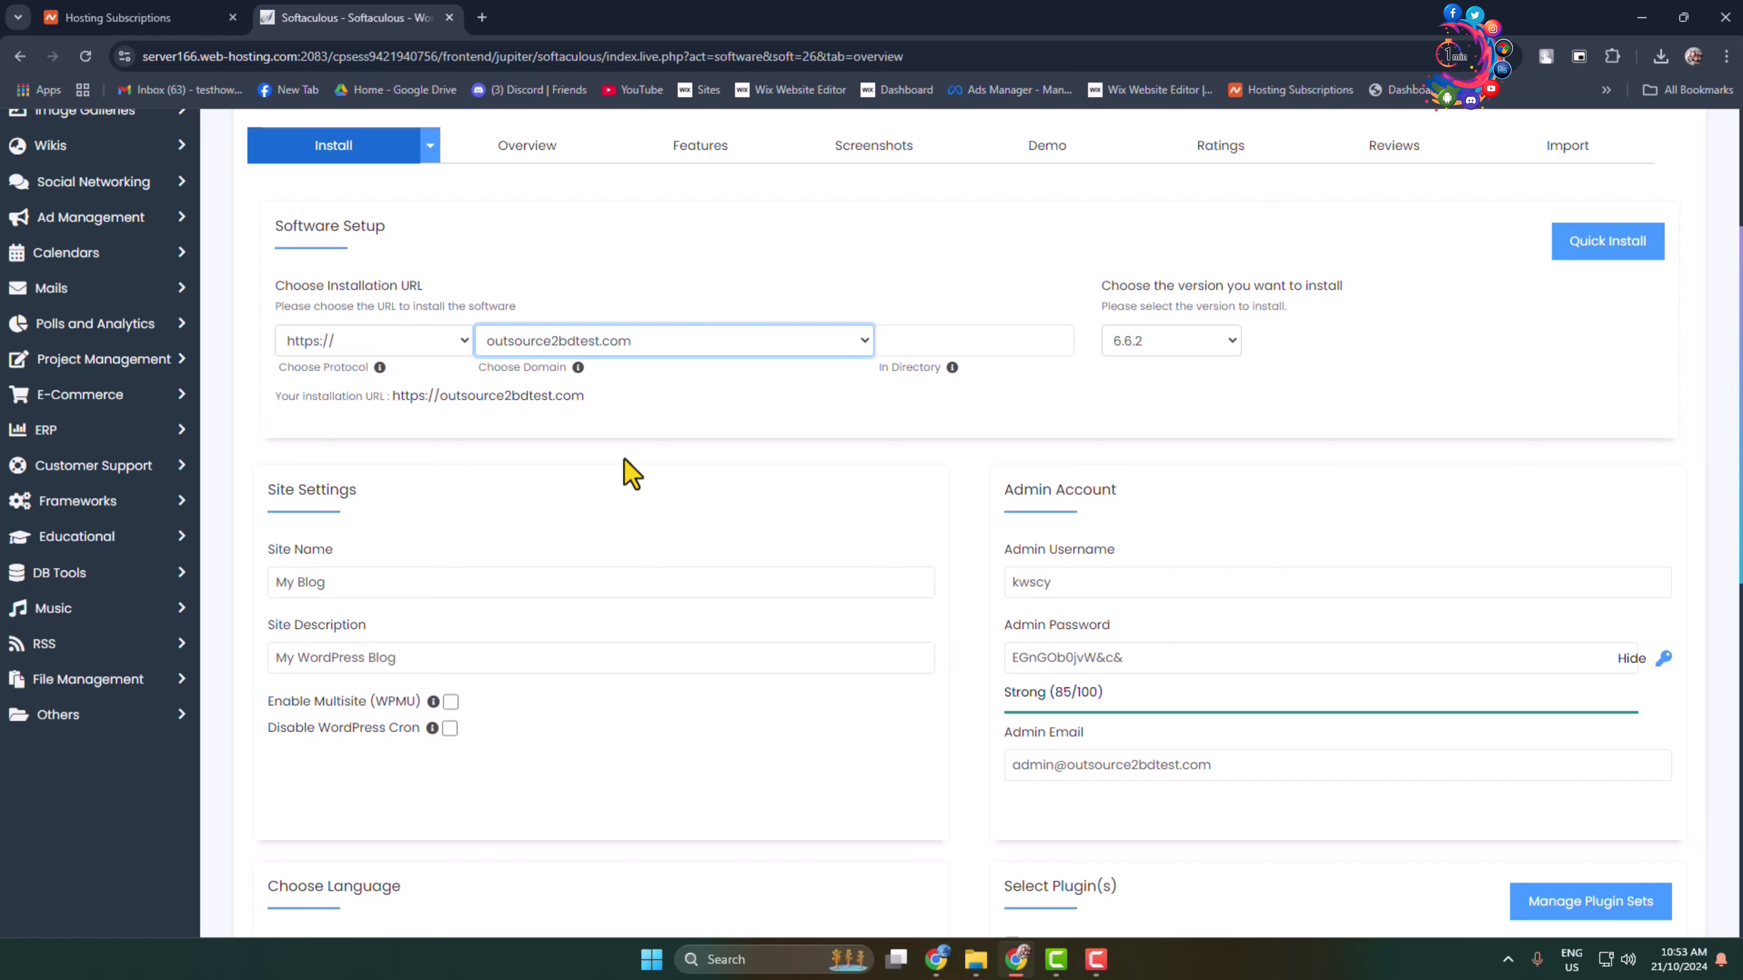
click(416, 339)
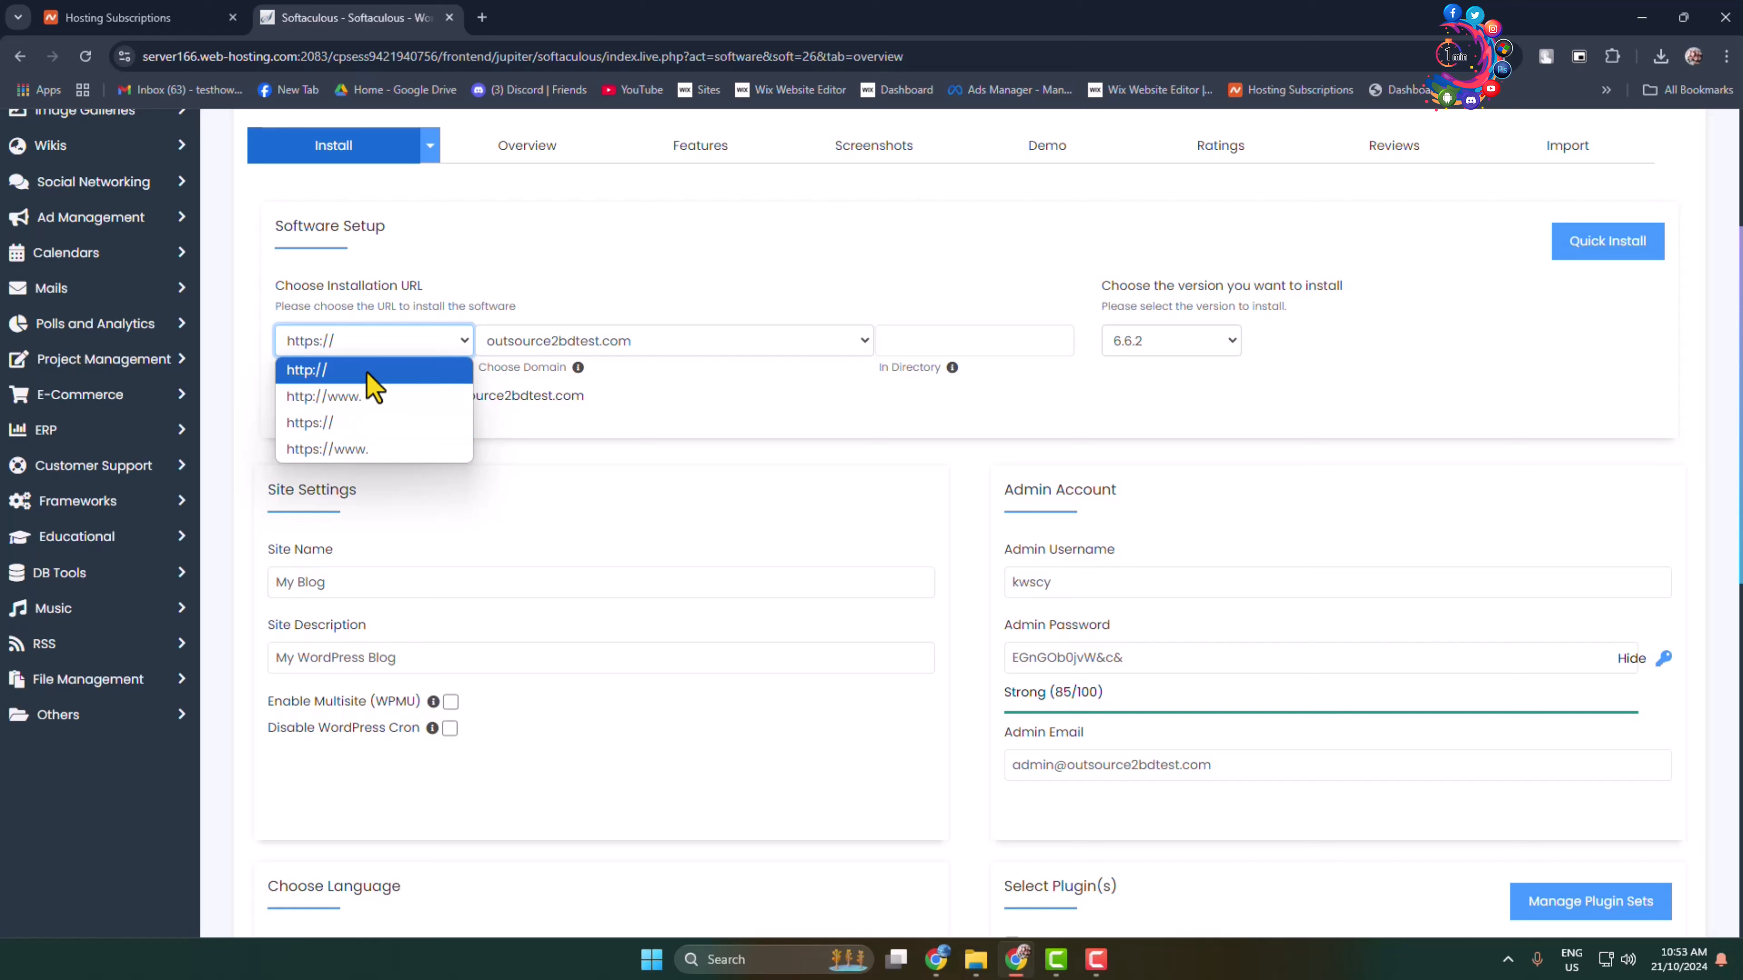
click(306, 424)
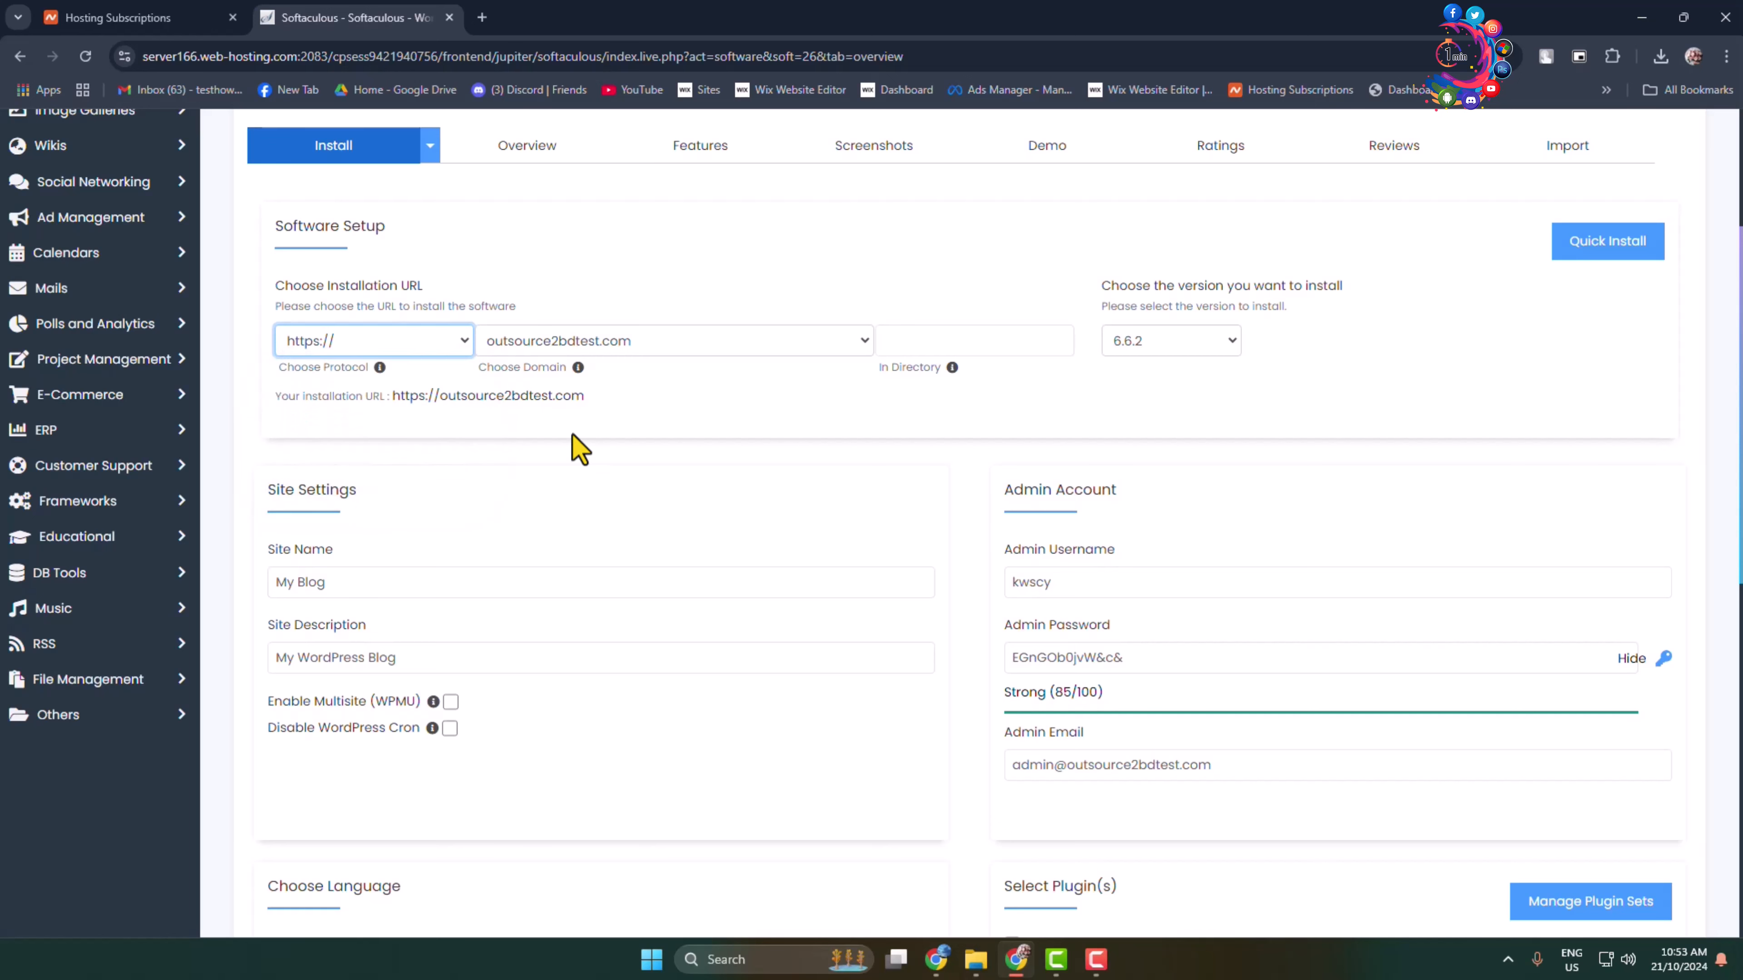
click(1213, 344)
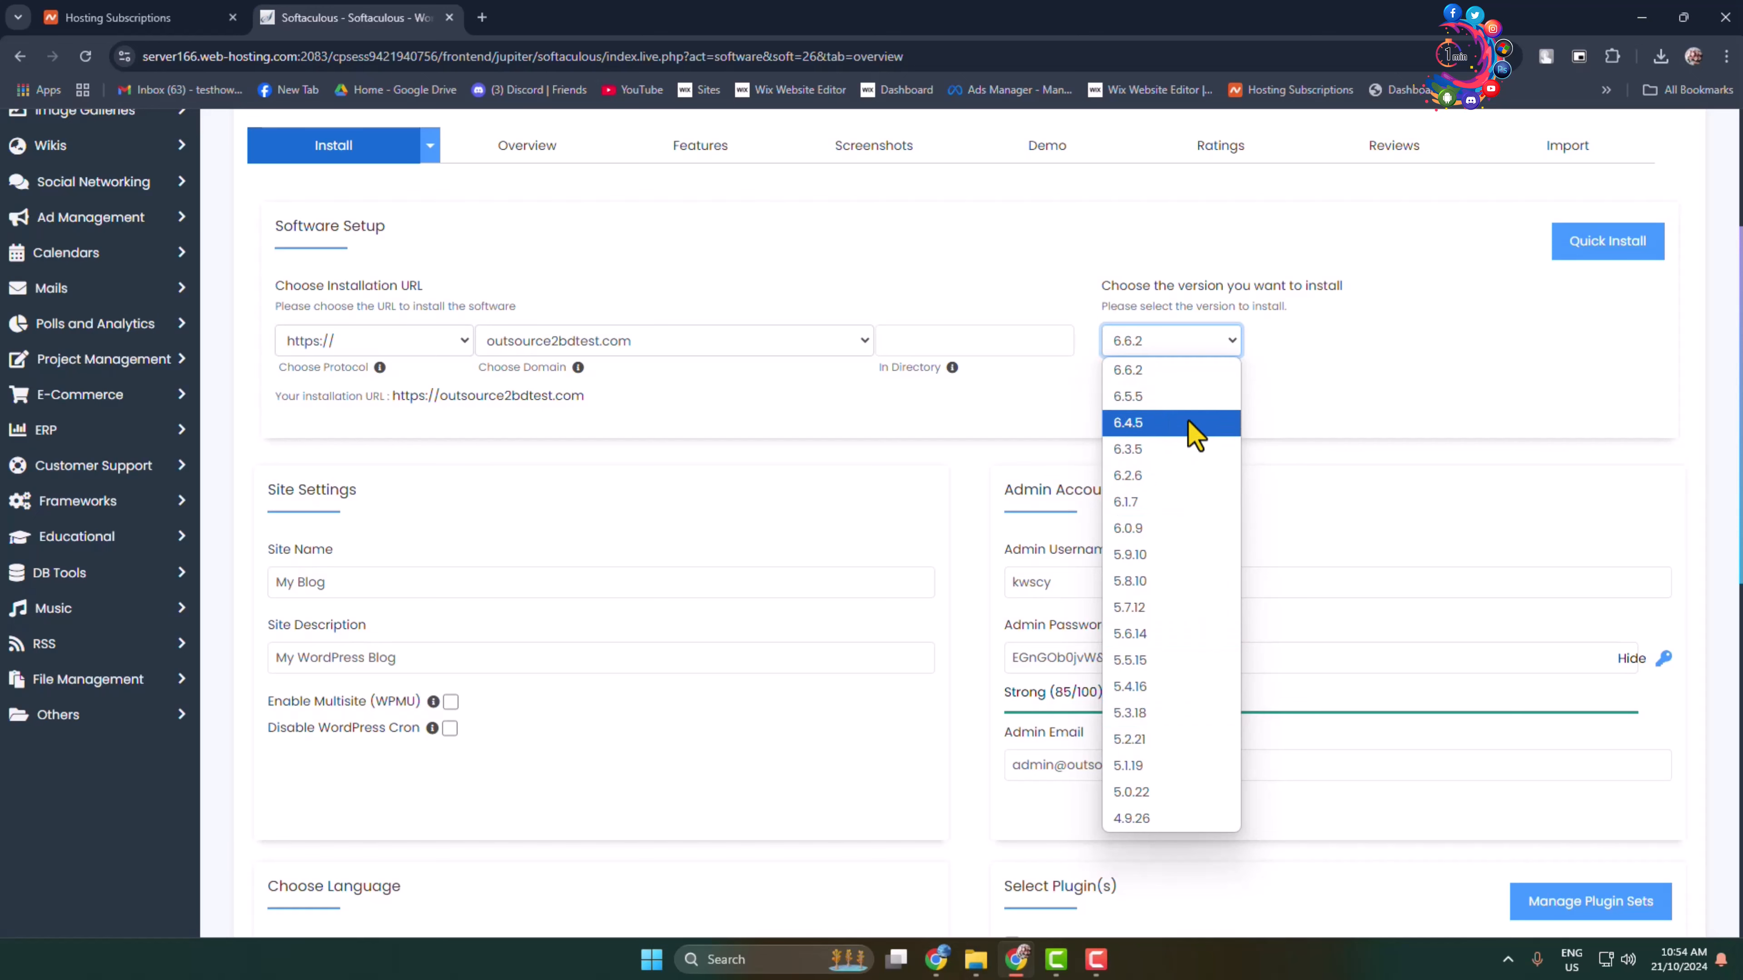
click(1128, 374)
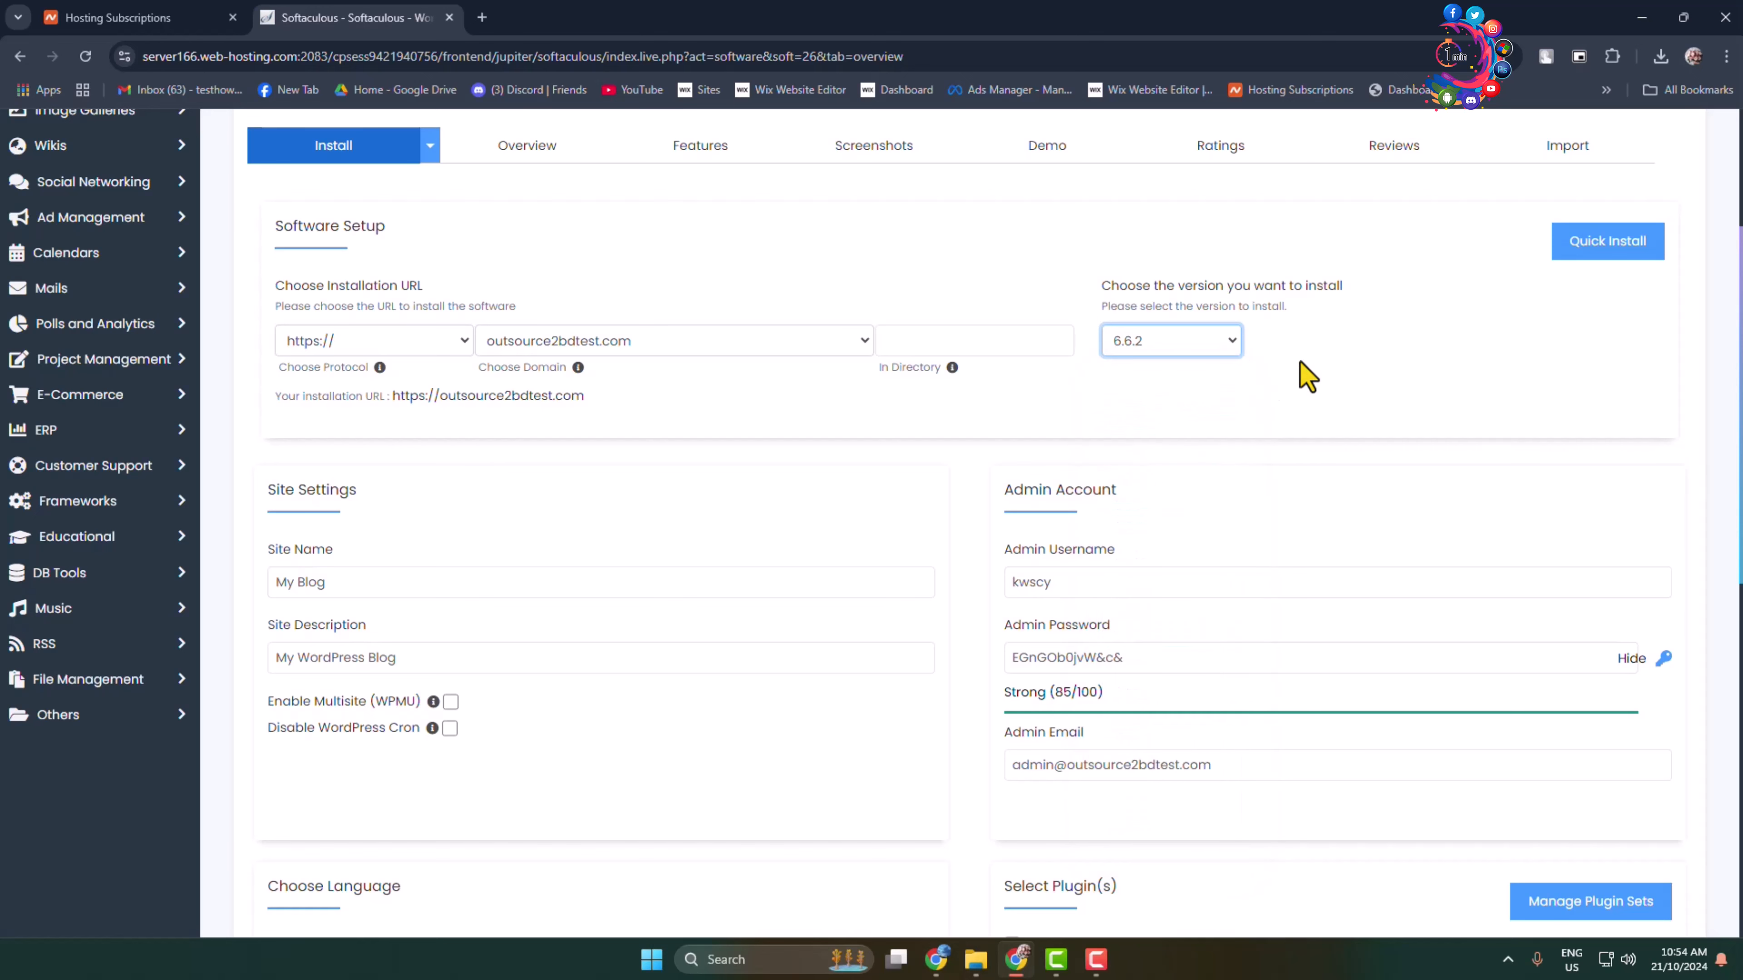
scroll(1299, 364, down, 3)
Step: Set the site name to 'How to 1 Minute', keeping 'My WordPress Blog' description and English language
drag(352, 311, 4, 267)
text(How)
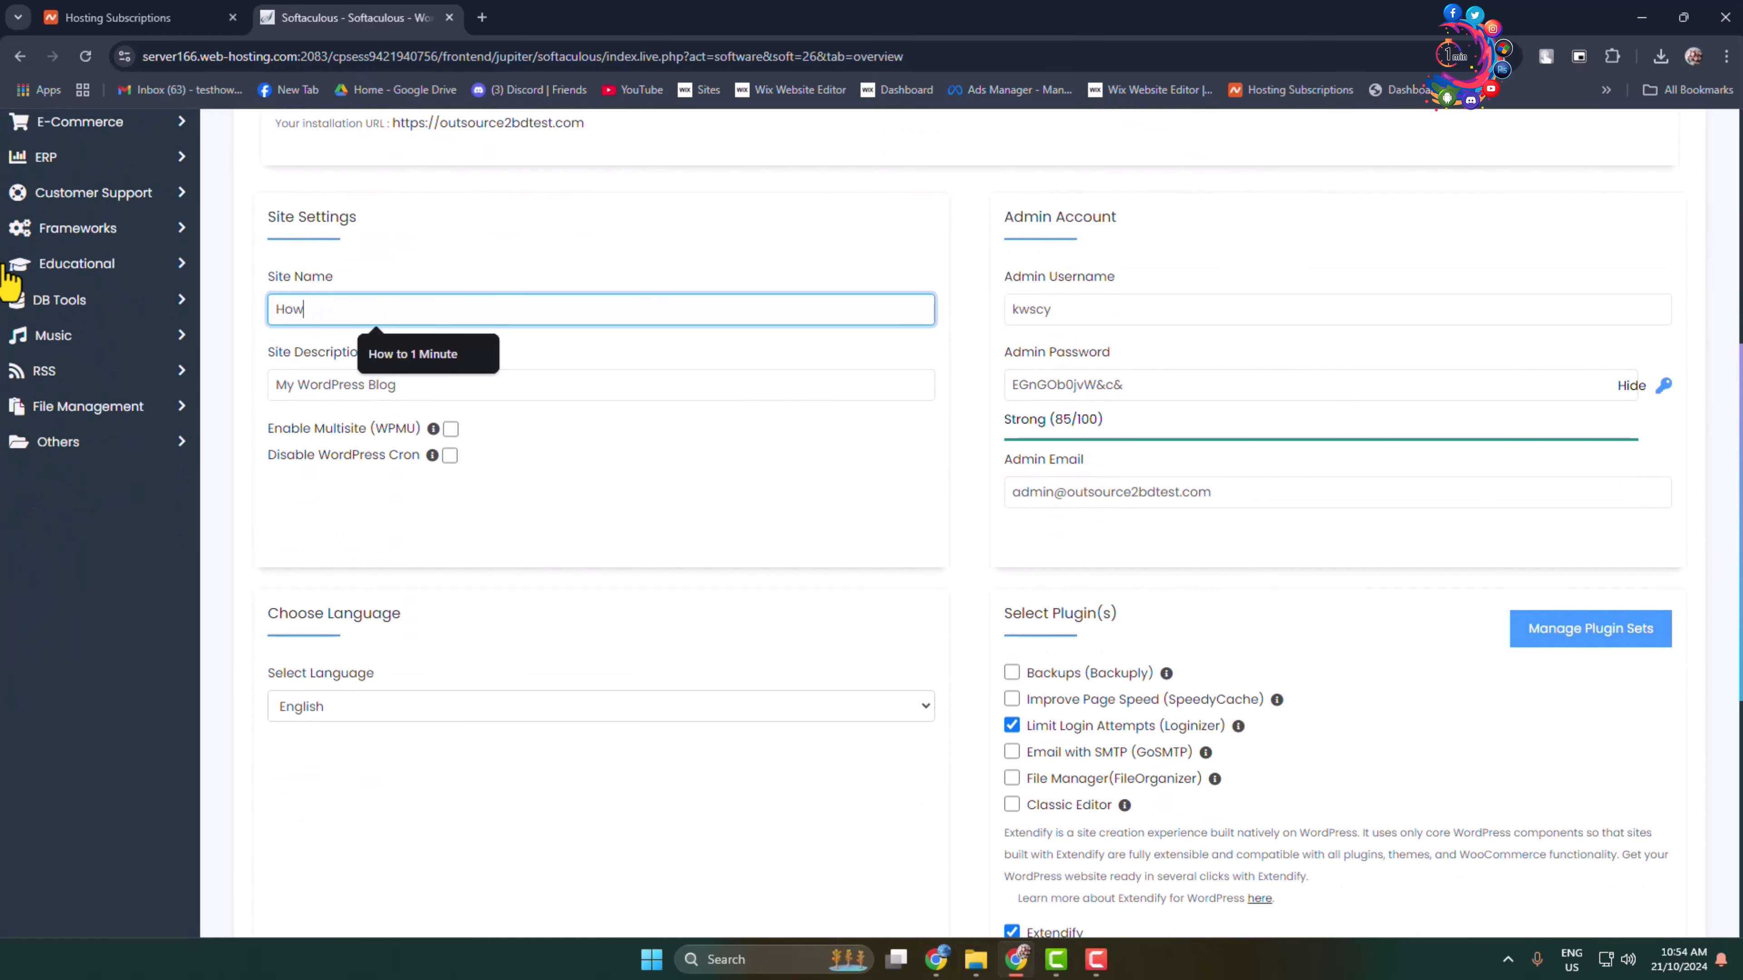
click(425, 353)
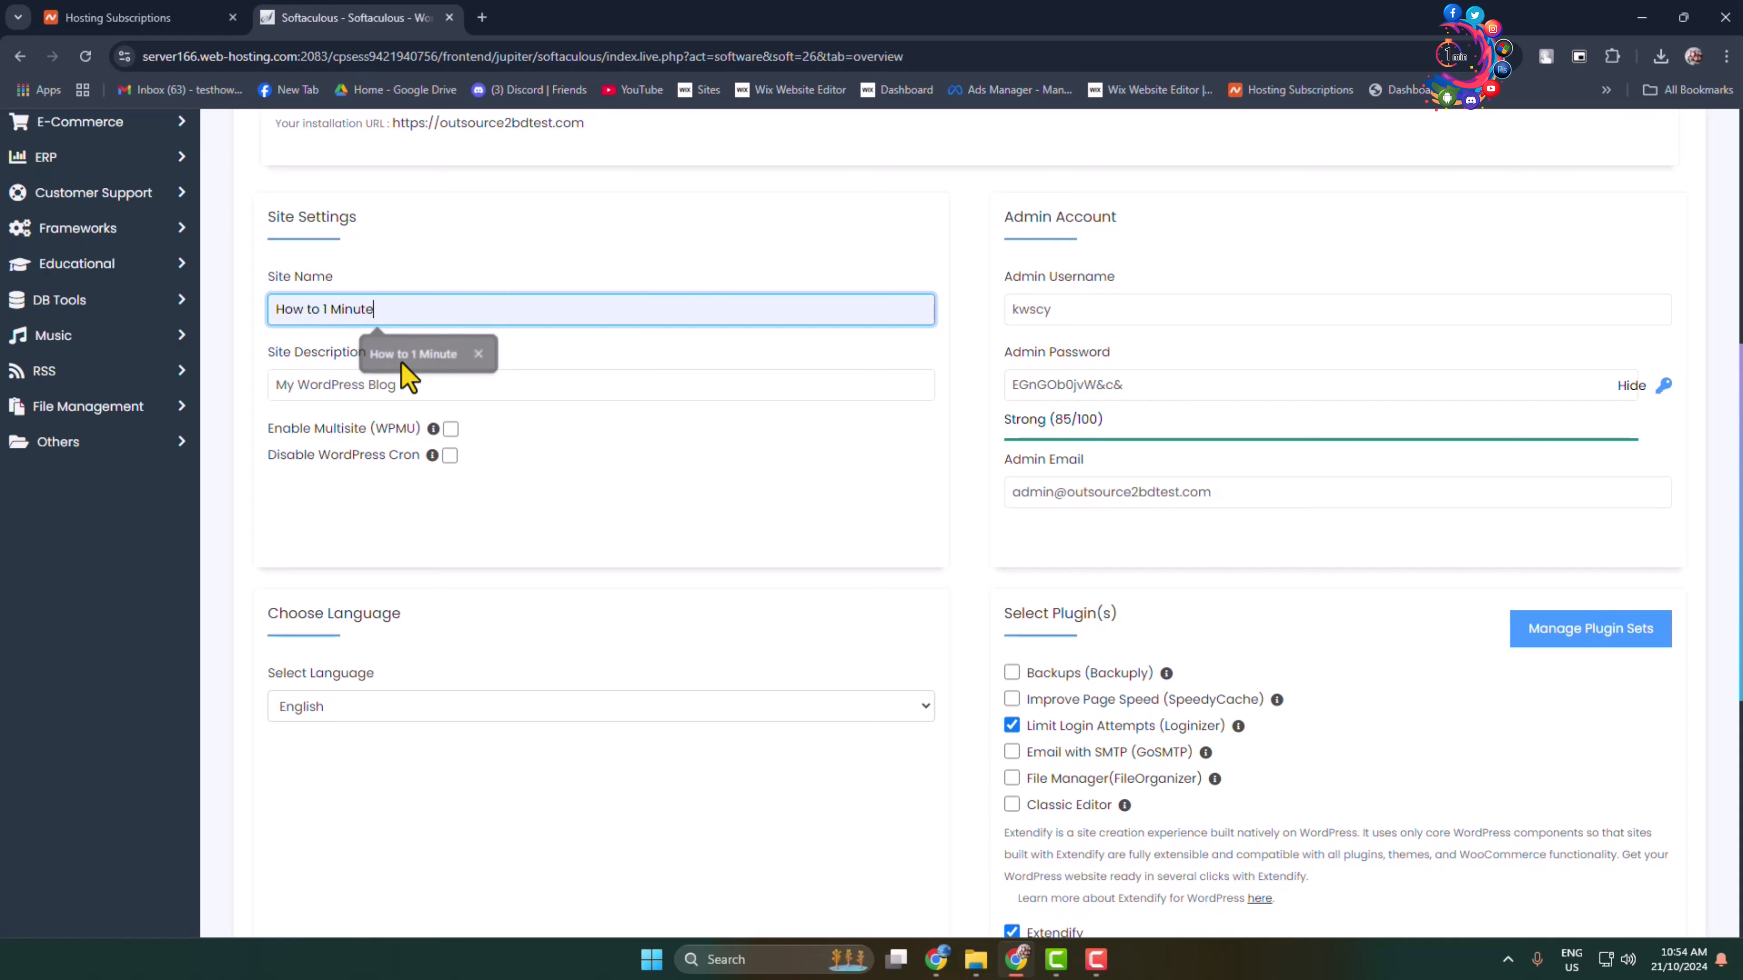
triple_click(342, 385)
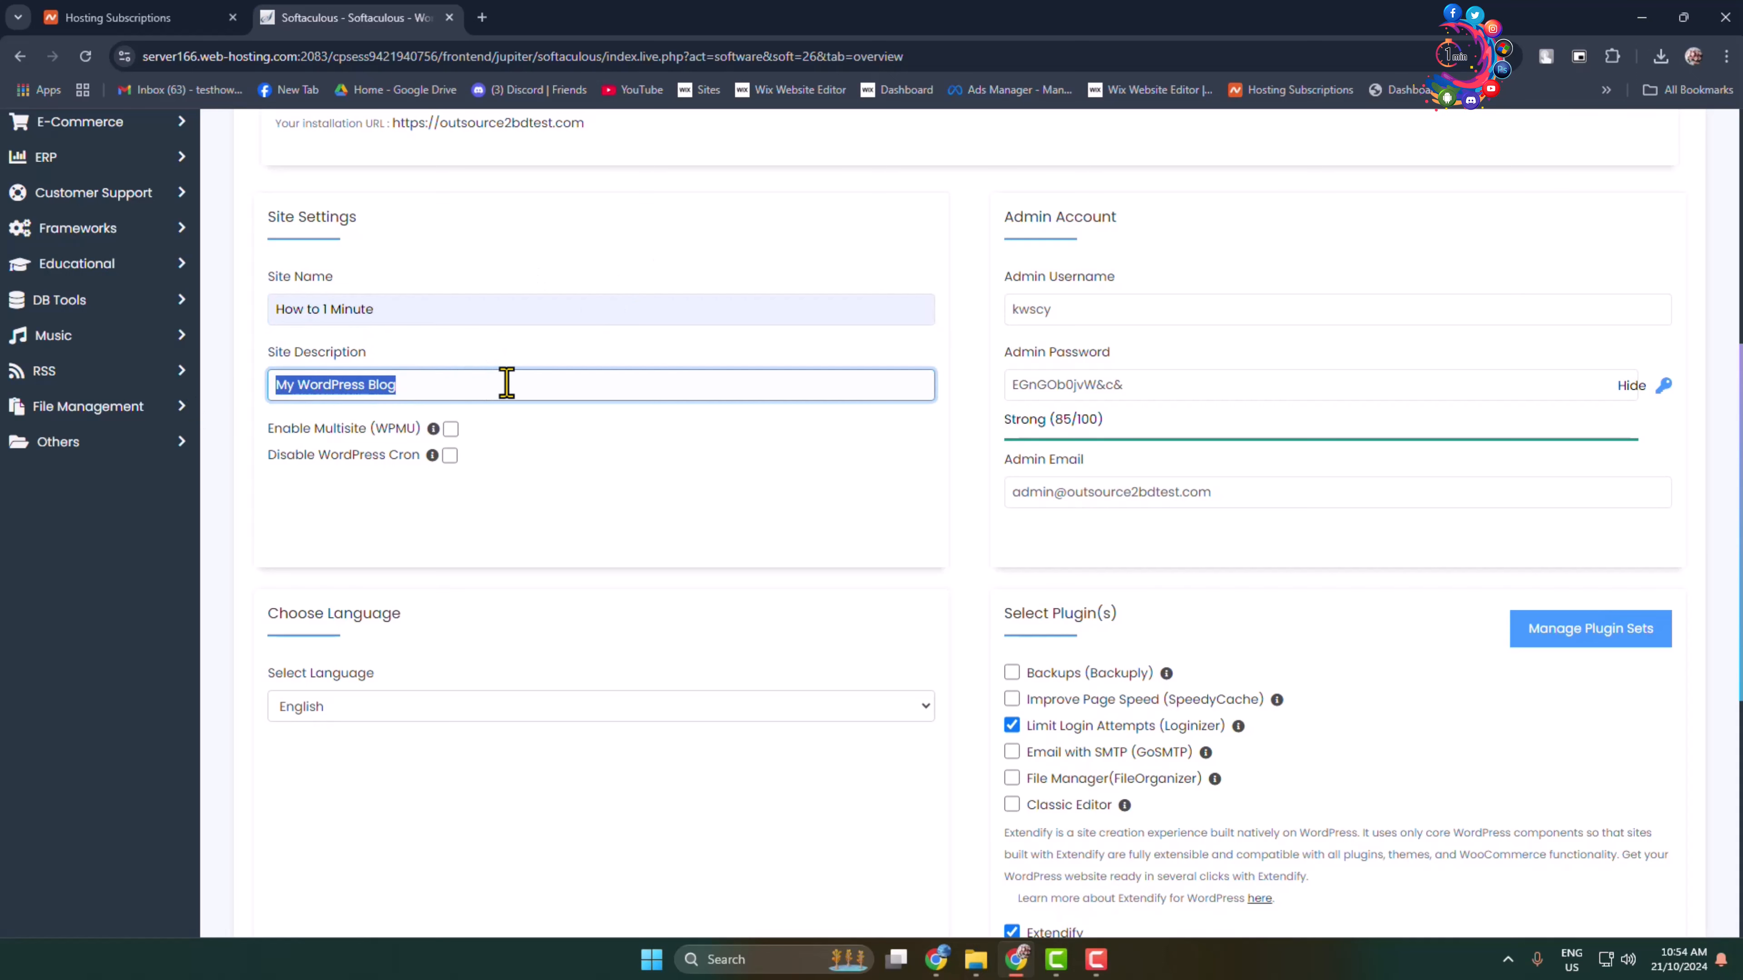
click(398, 704)
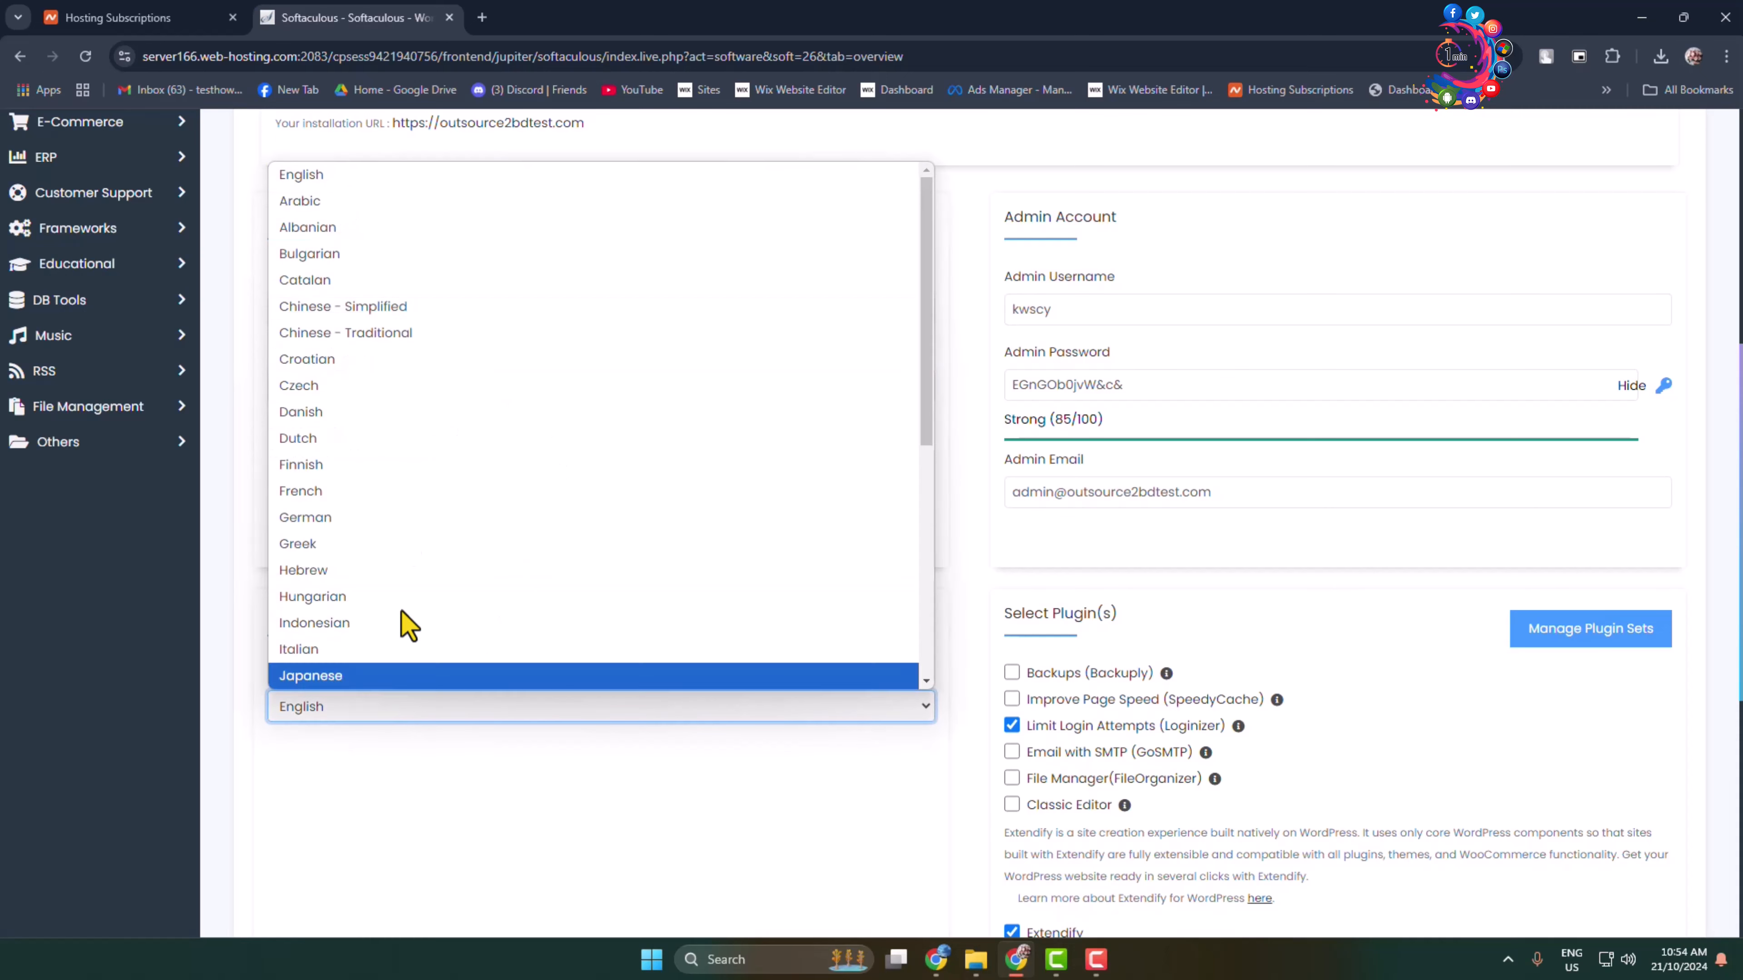
click(343, 174)
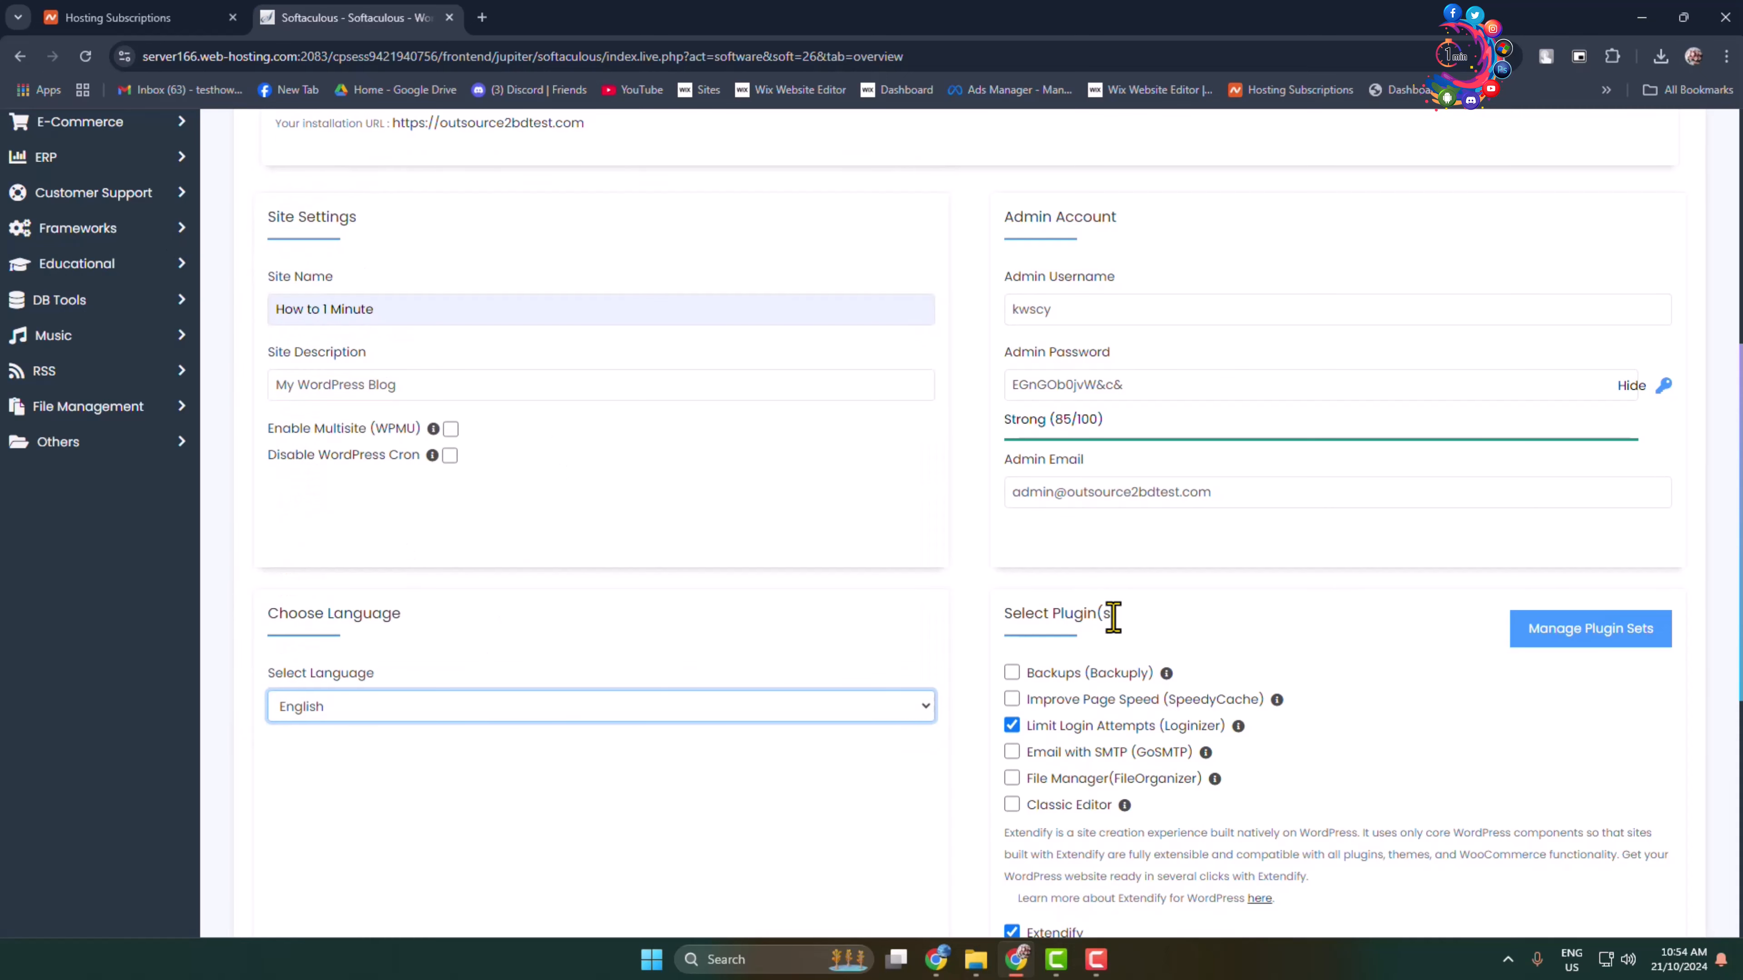
scroll(1115, 621, up, 3)
click(1063, 458)
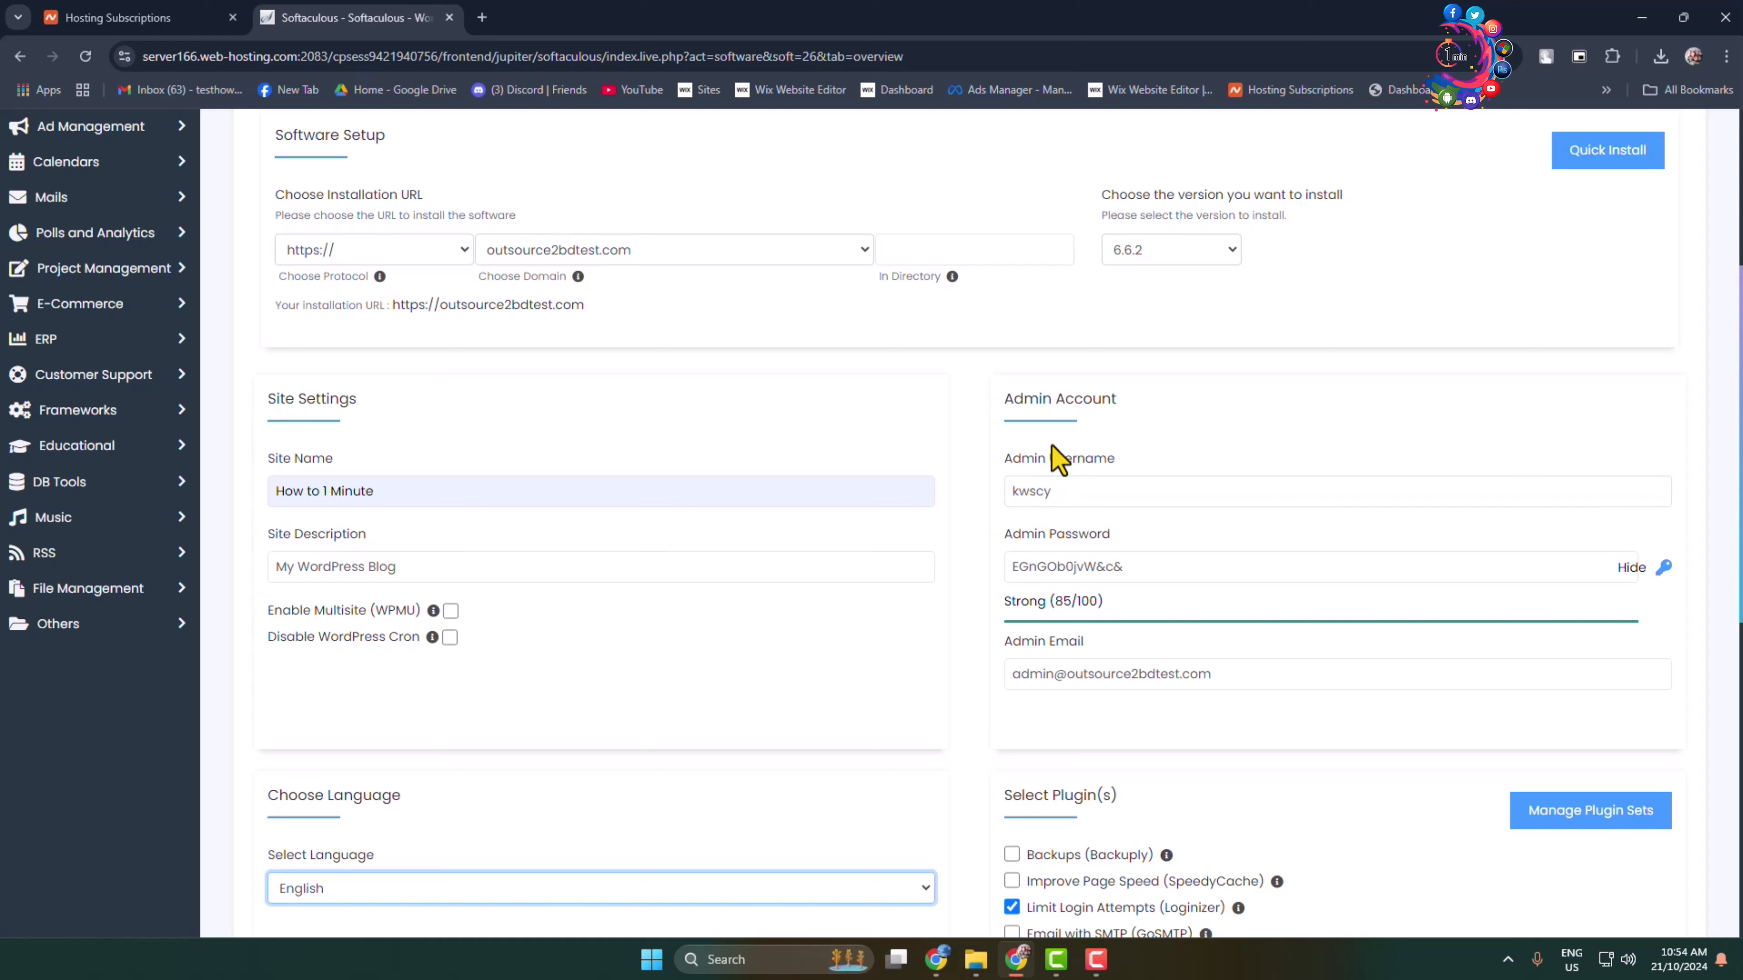
Step: Change the WordPress admin username to 'admin'
double_click(1051, 491)
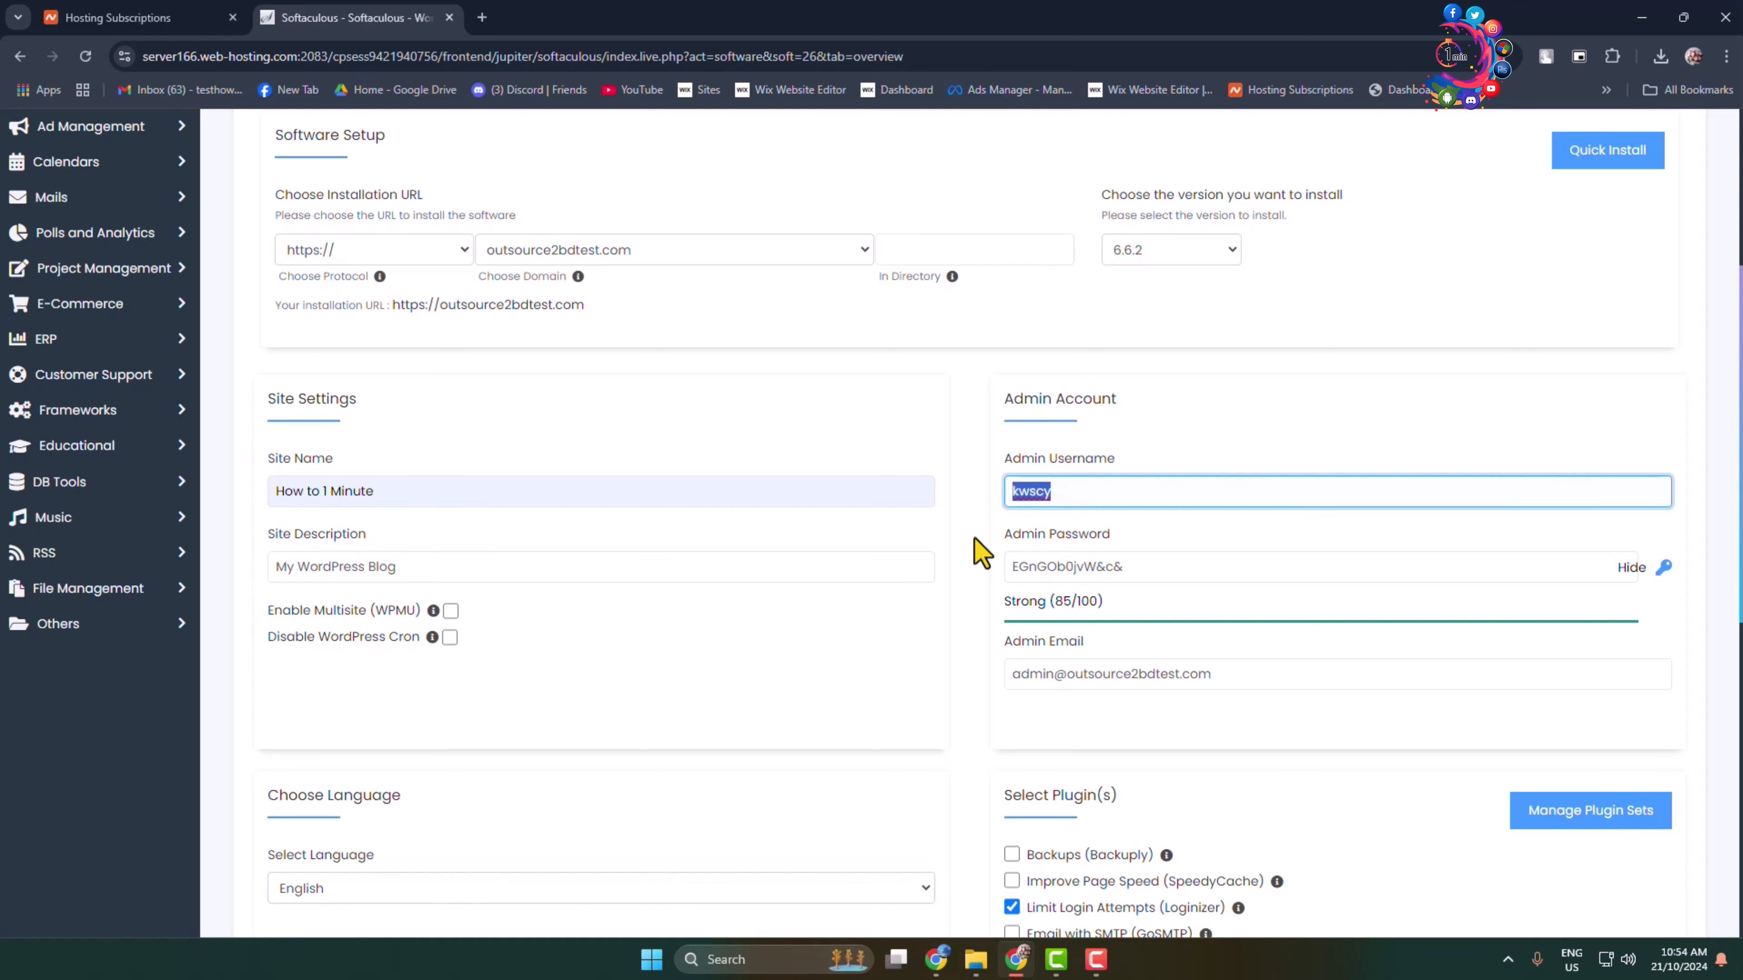
text(admin)
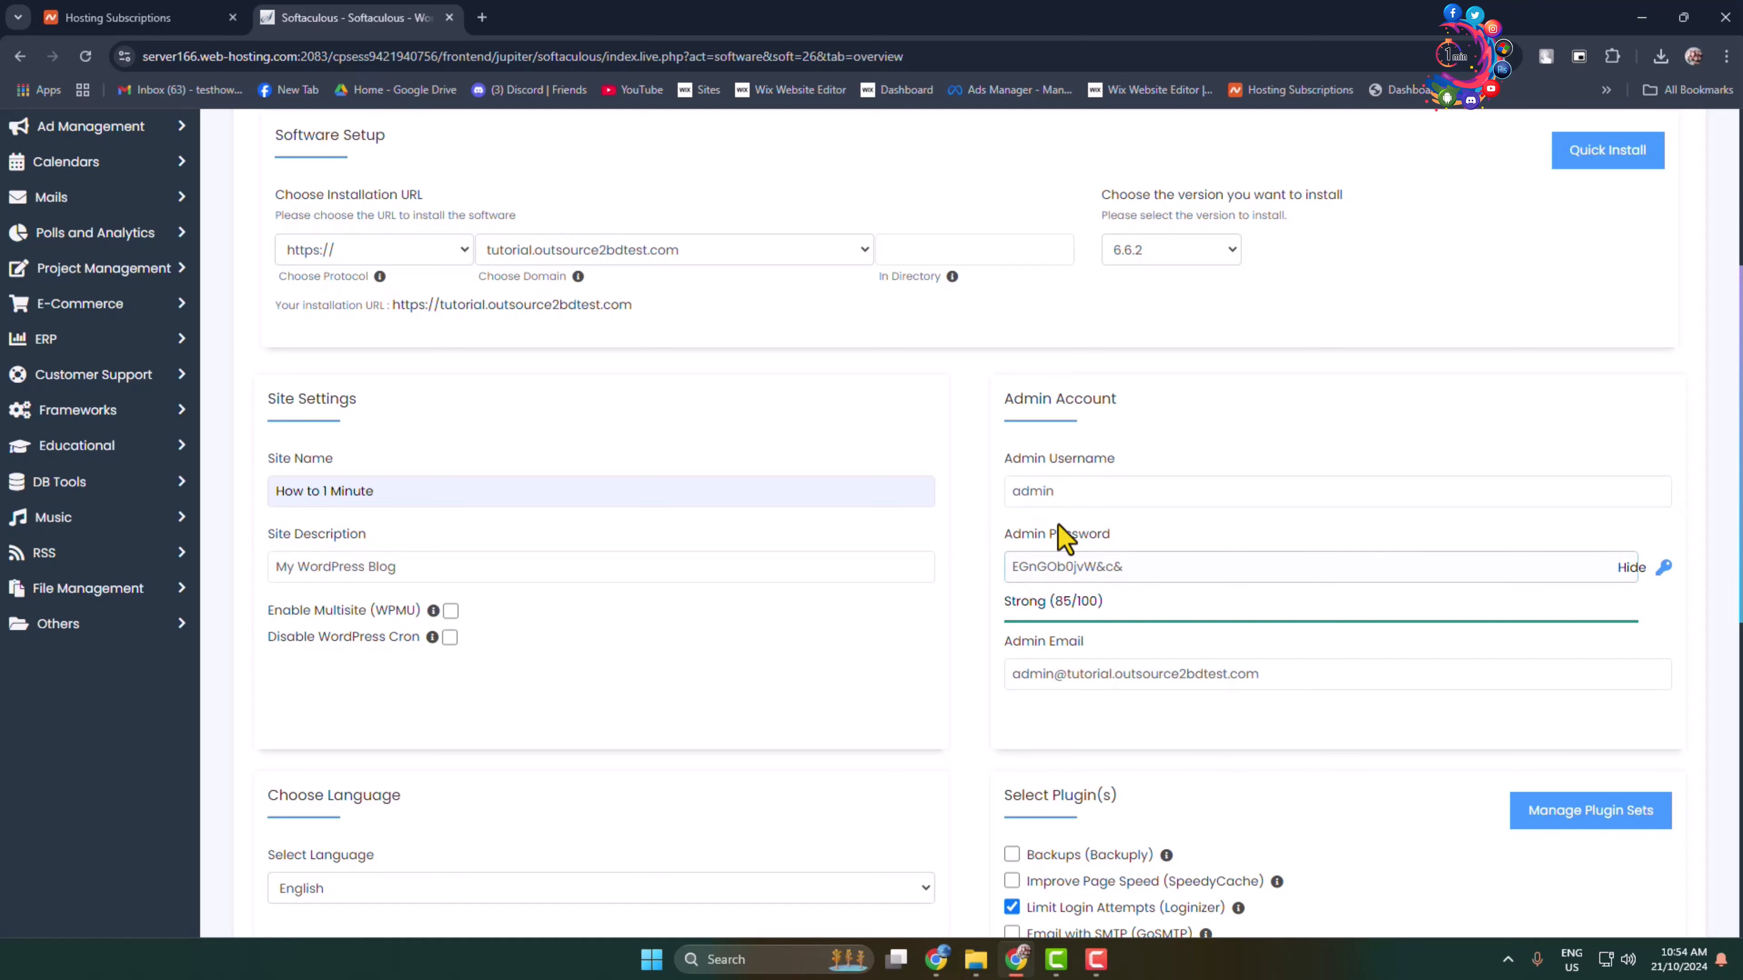
click(1100, 490)
double_click(1101, 490)
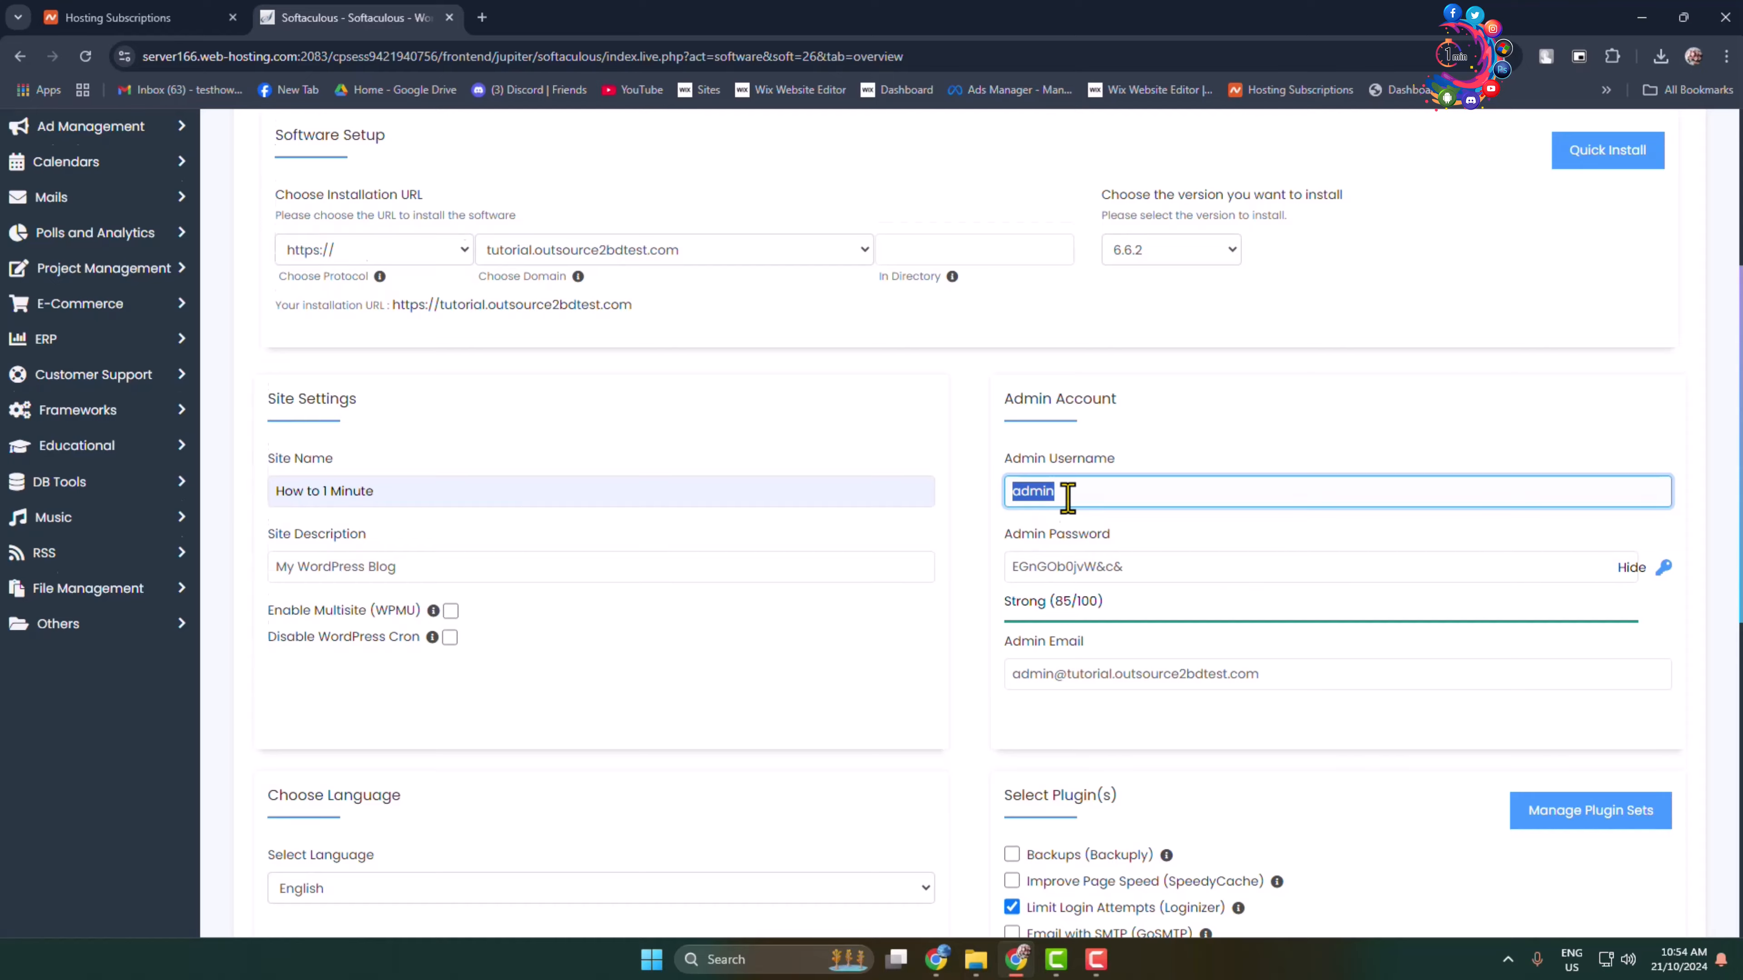
Step: Review the admin password and email, then start the installation on the tutorial subdomain
scroll(1067, 497, down, 1)
triple_click(1198, 483)
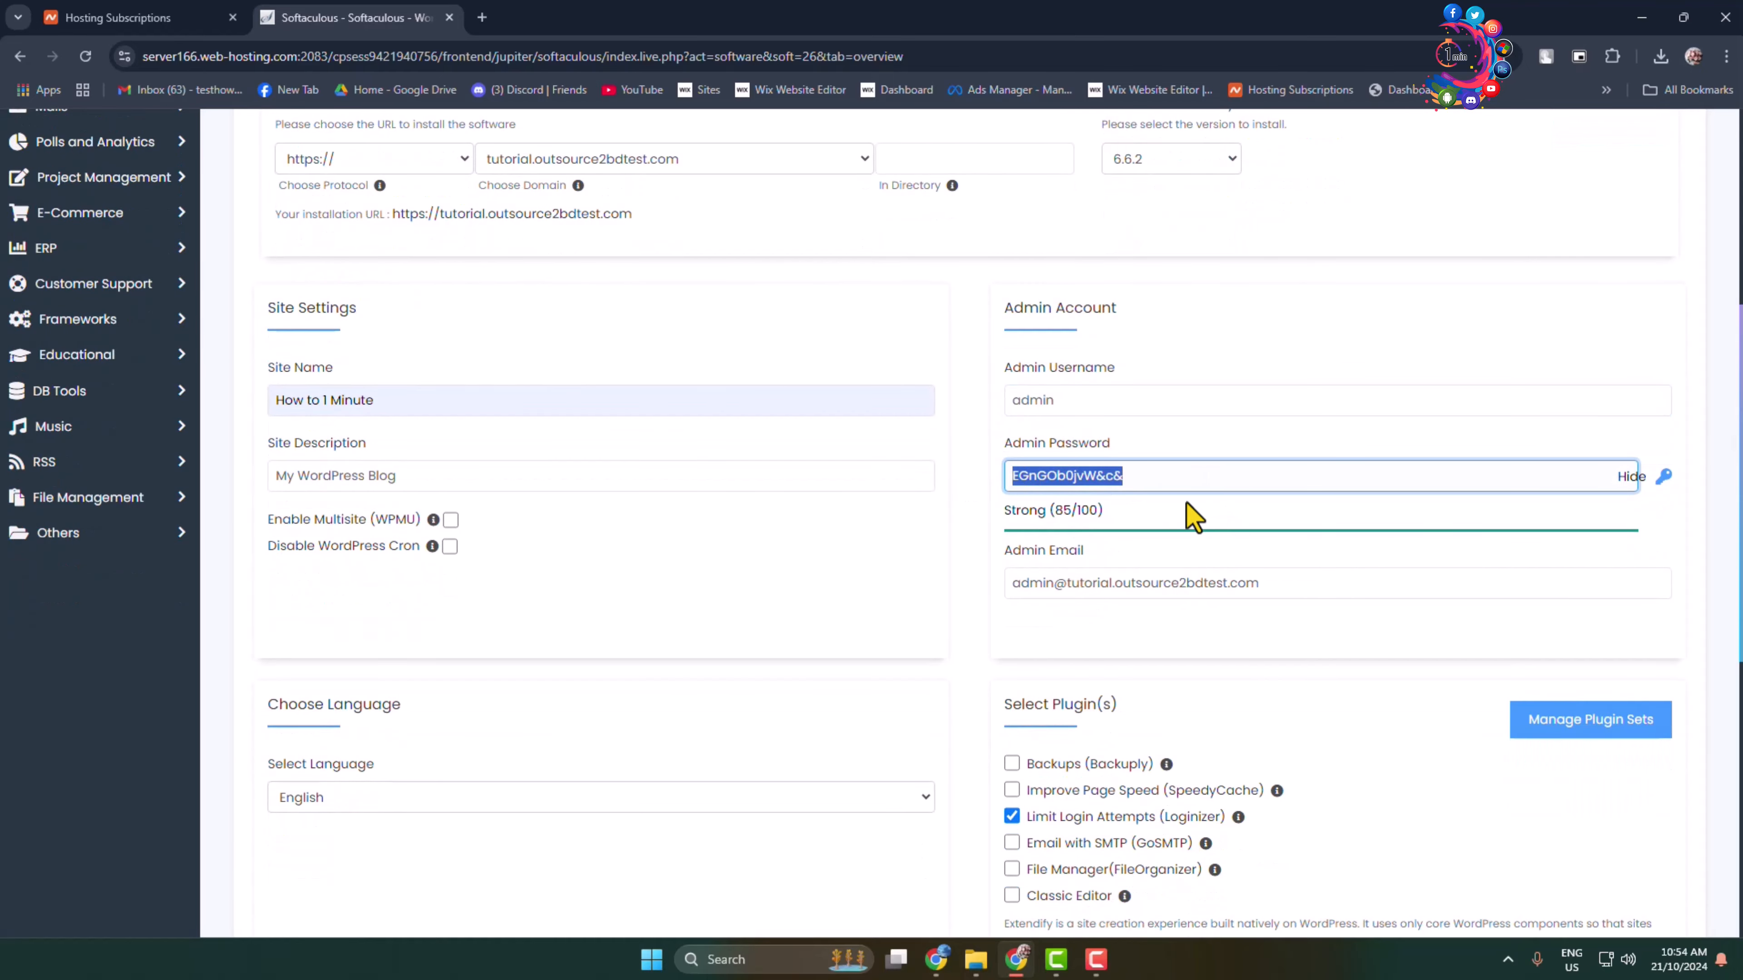
click(1113, 582)
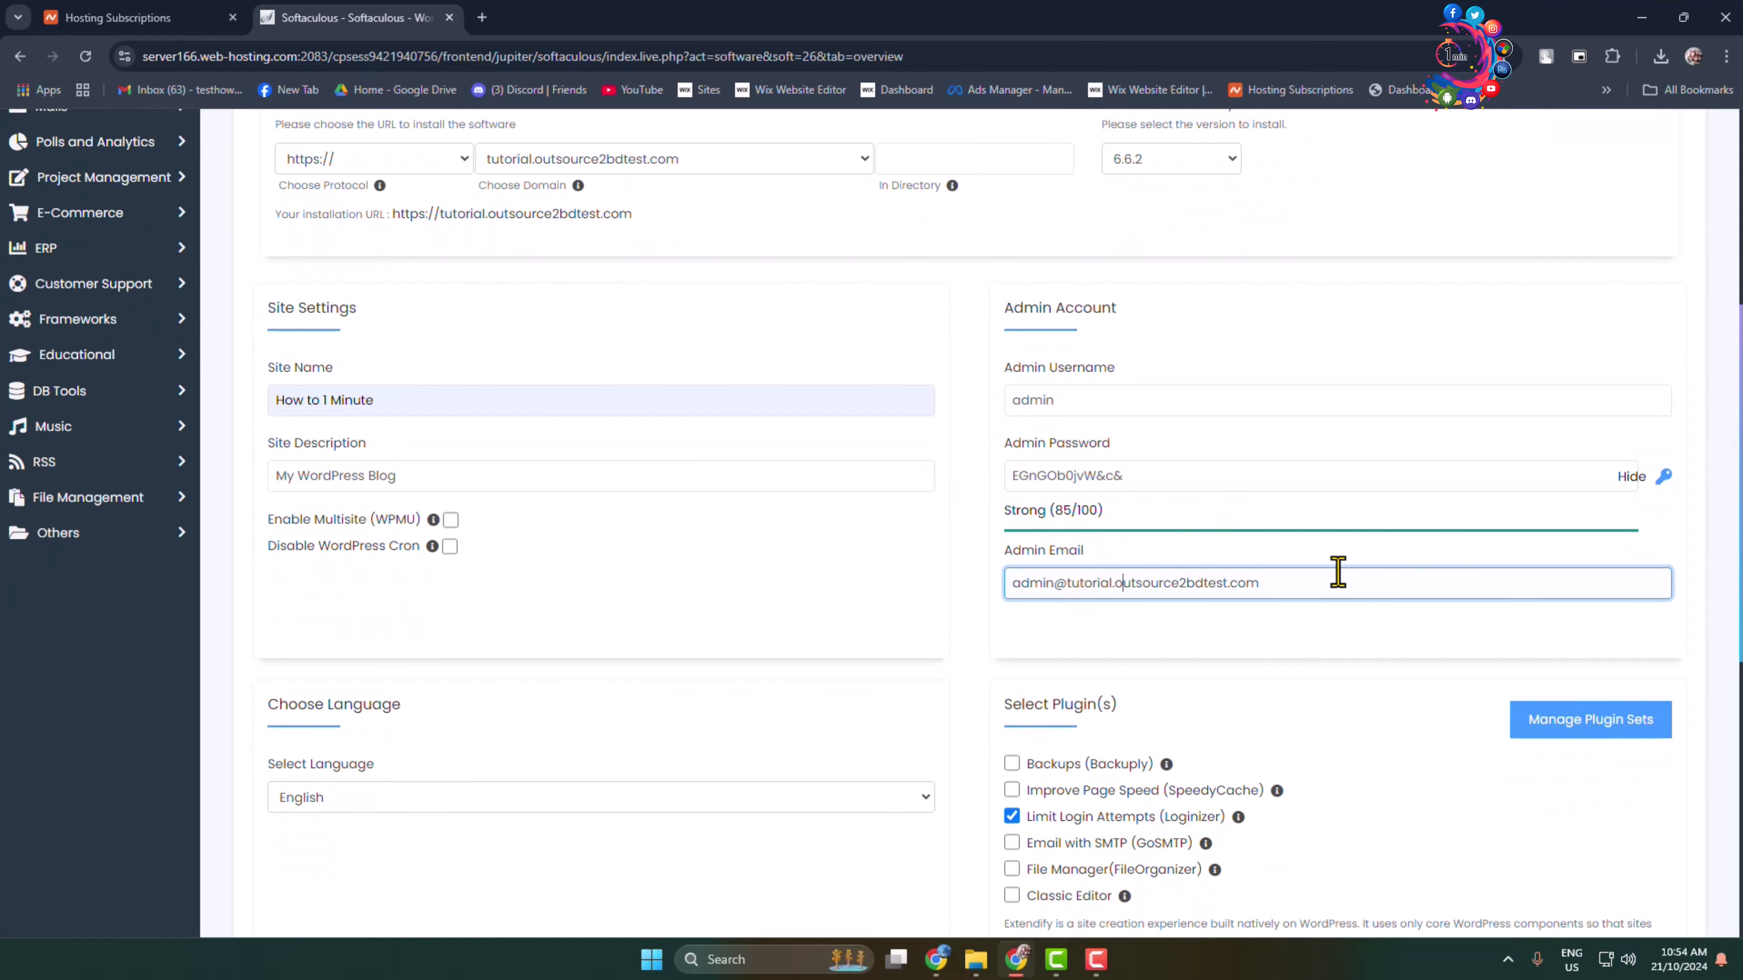
scroll(1300, 590, down, 8)
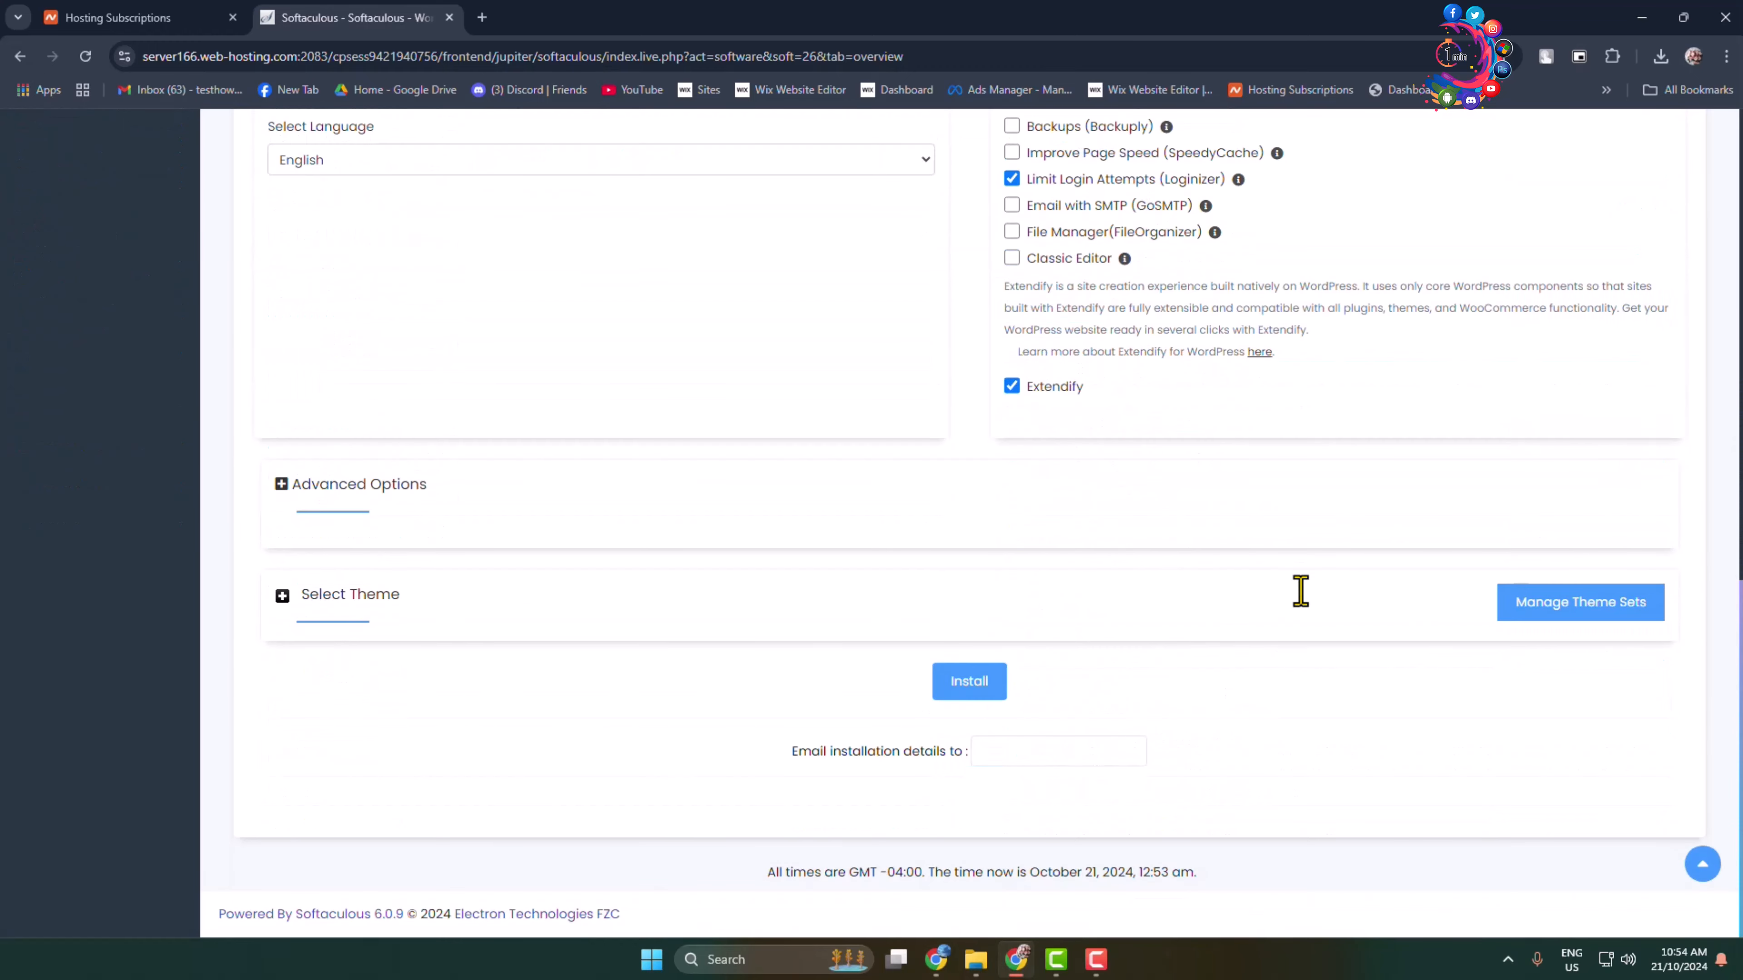
click(982, 683)
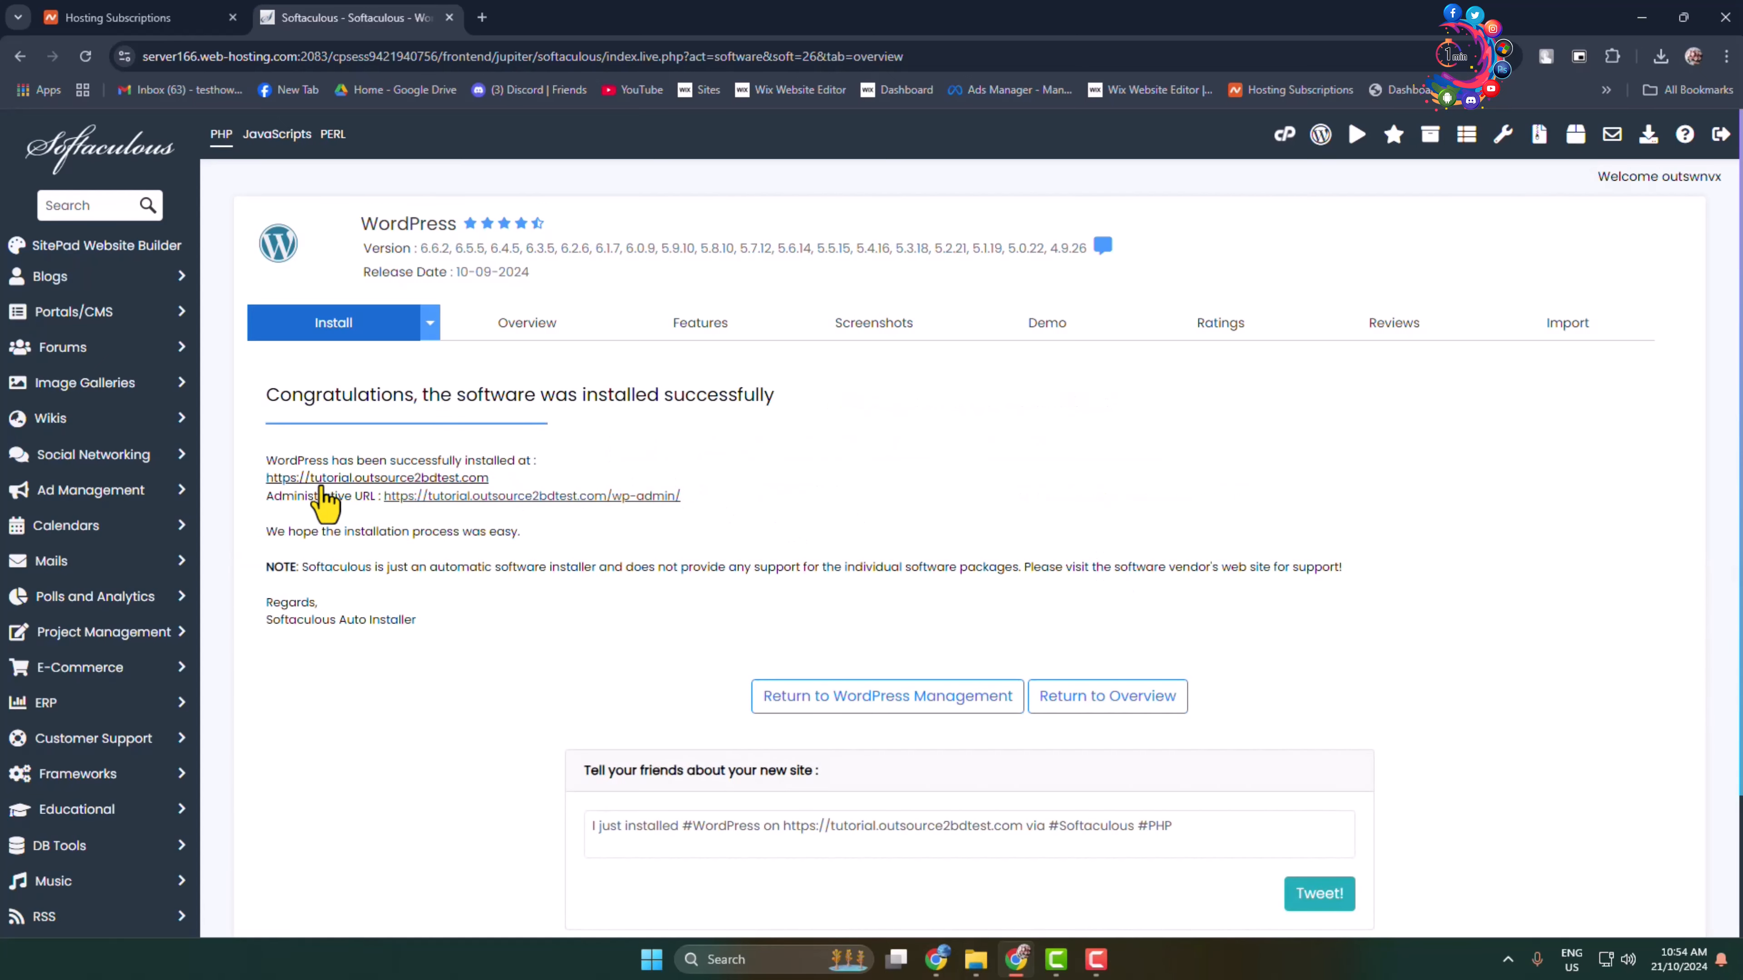
Step: Open the installed tutorial.outsource2bdtest.com site in a new tab, view its Hello world! post, and return
right_click(327, 478)
click(449, 497)
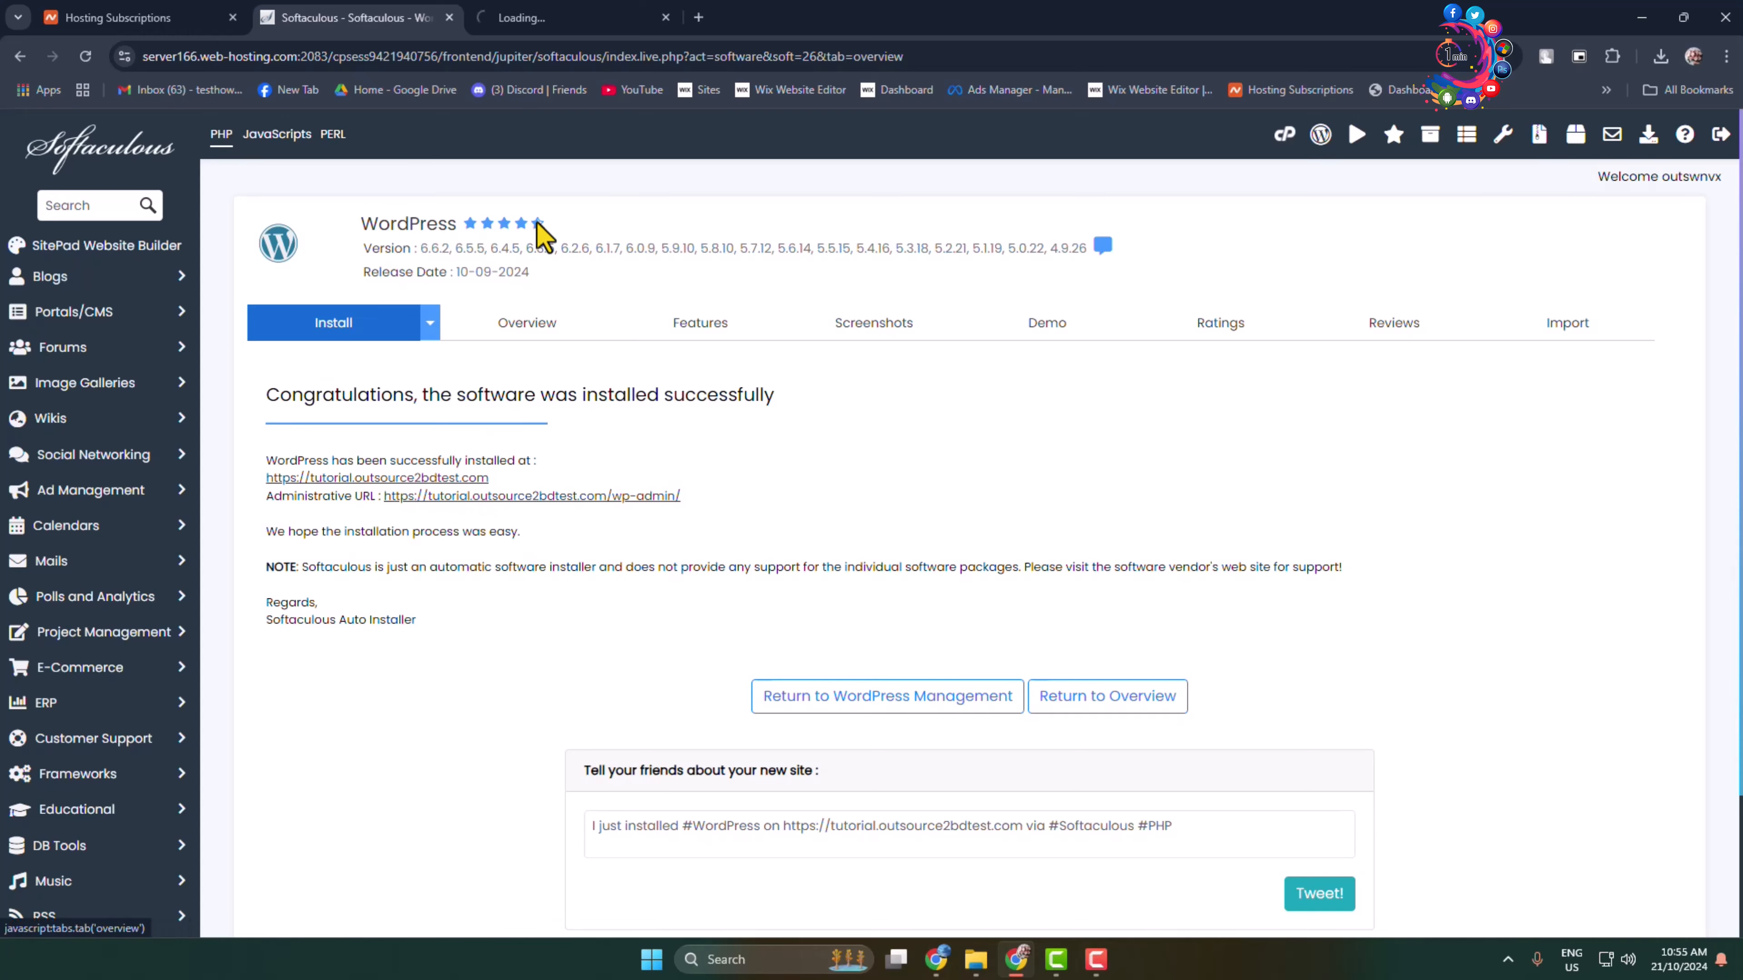
click(558, 15)
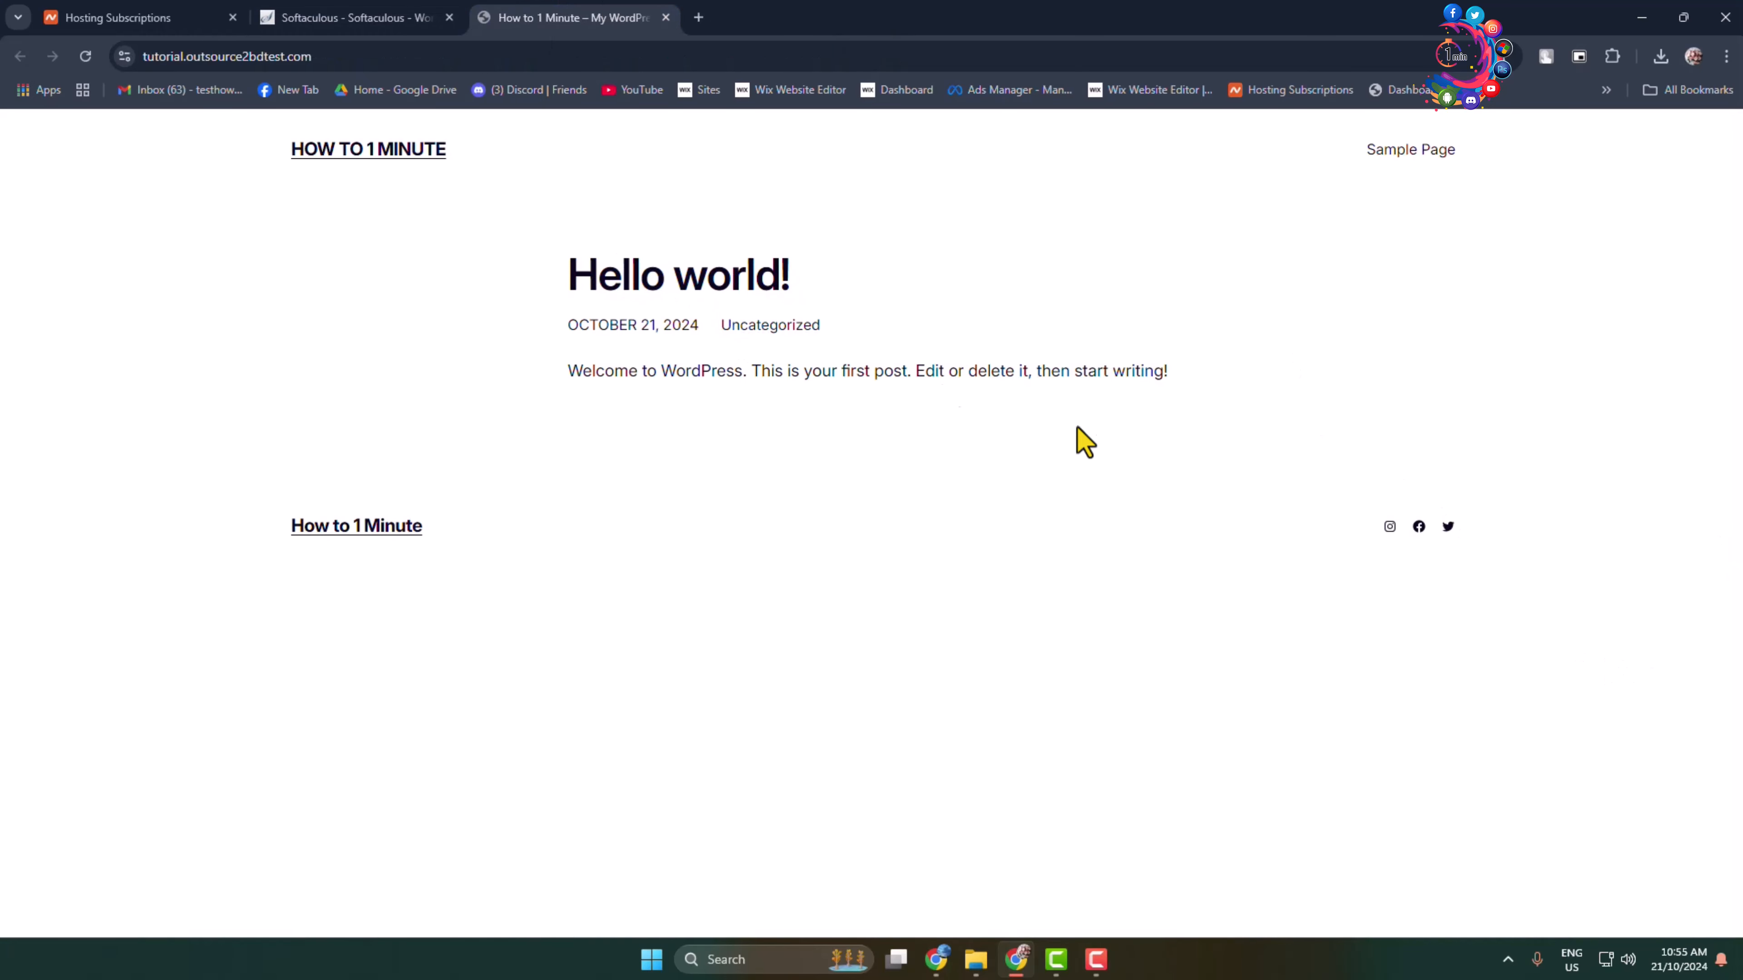
drag(990, 371, 750, 412)
click(749, 412)
click(314, 18)
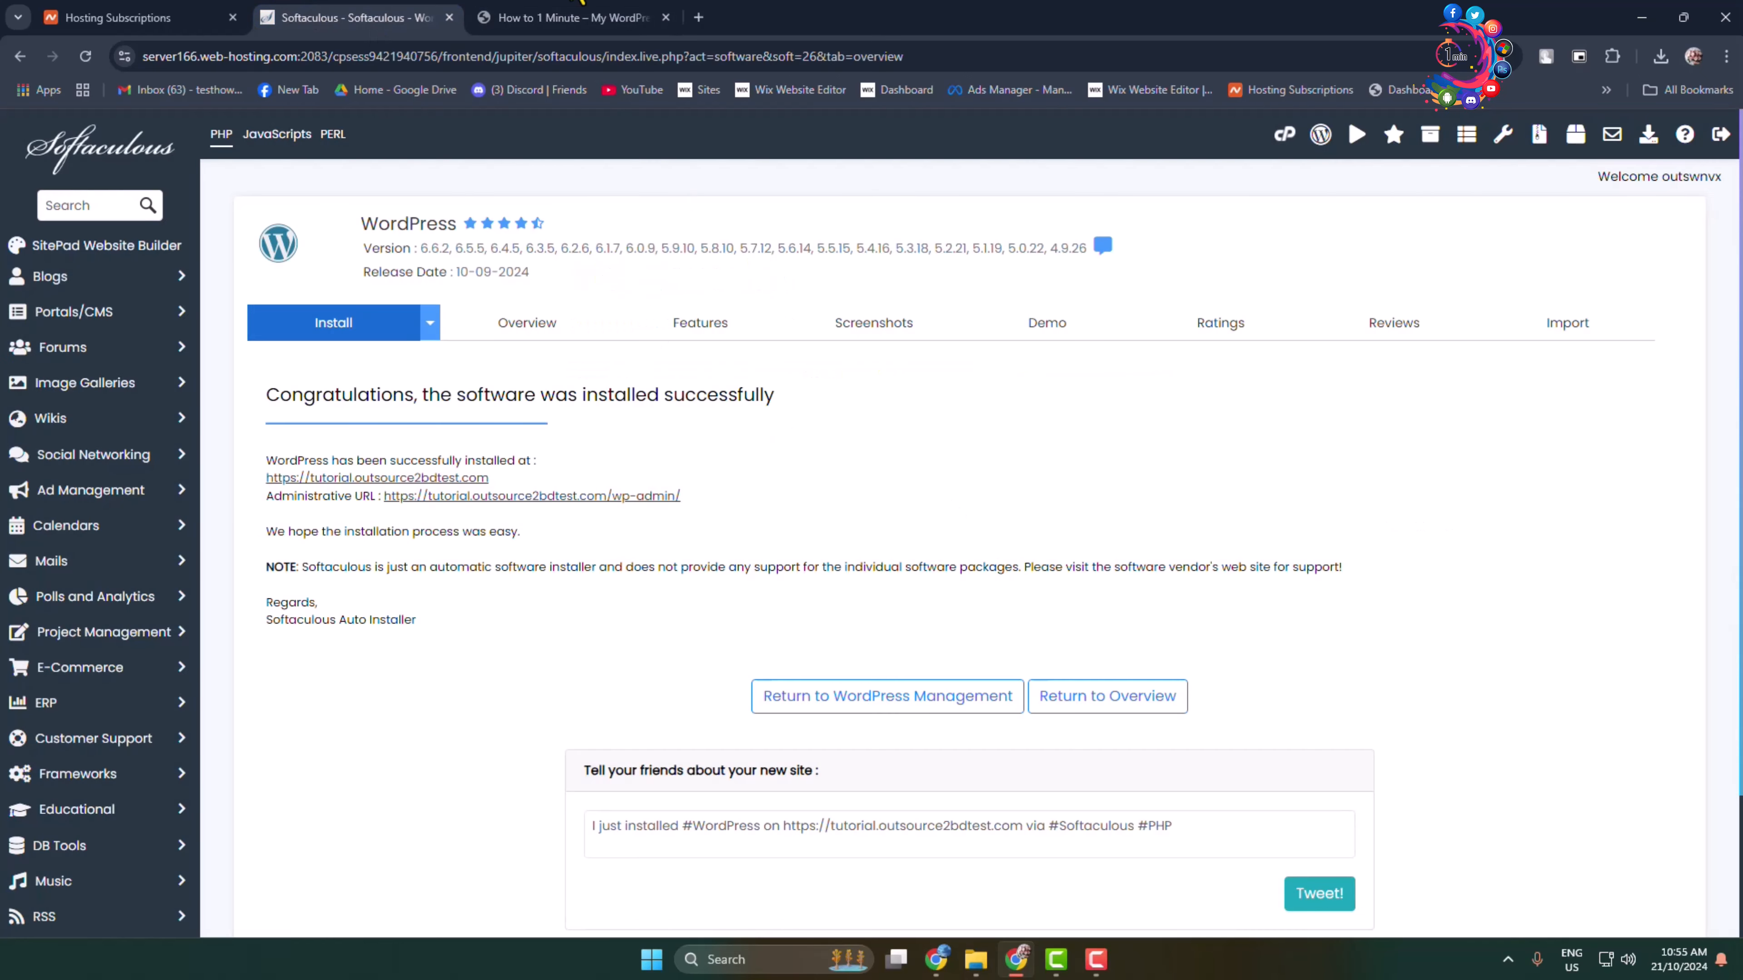
Step: Go to the new site's /wp-admin login page
click(569, 17)
click(371, 57)
click(381, 59)
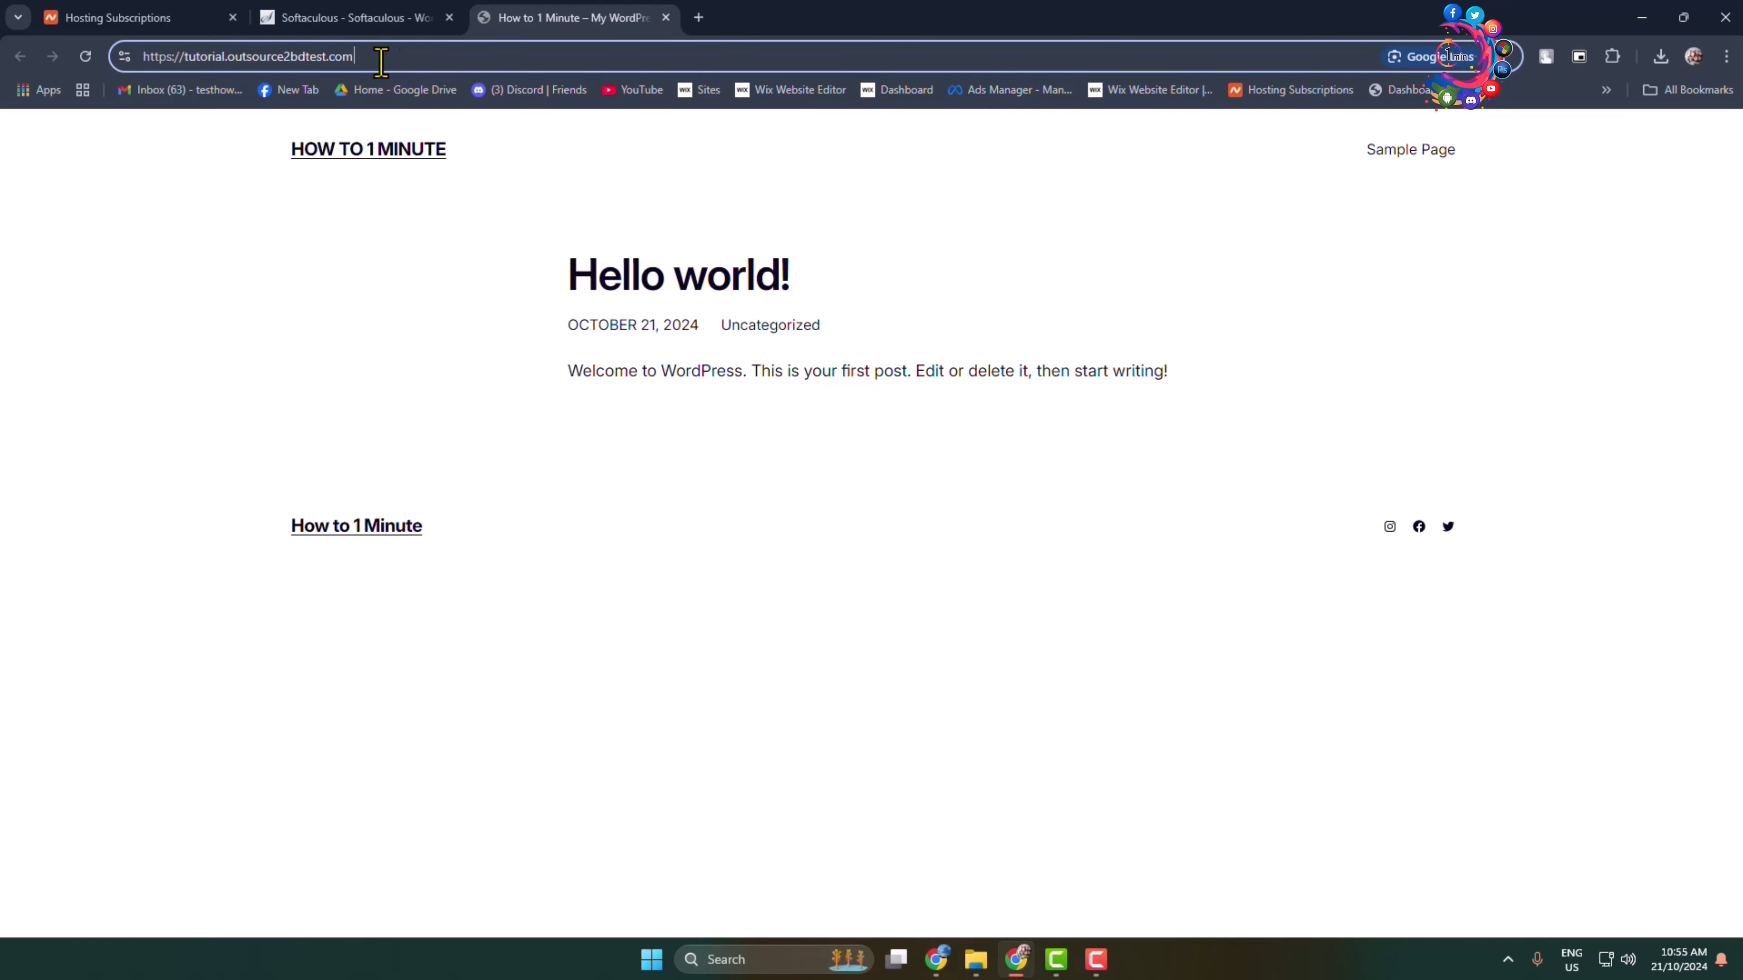
text(/)
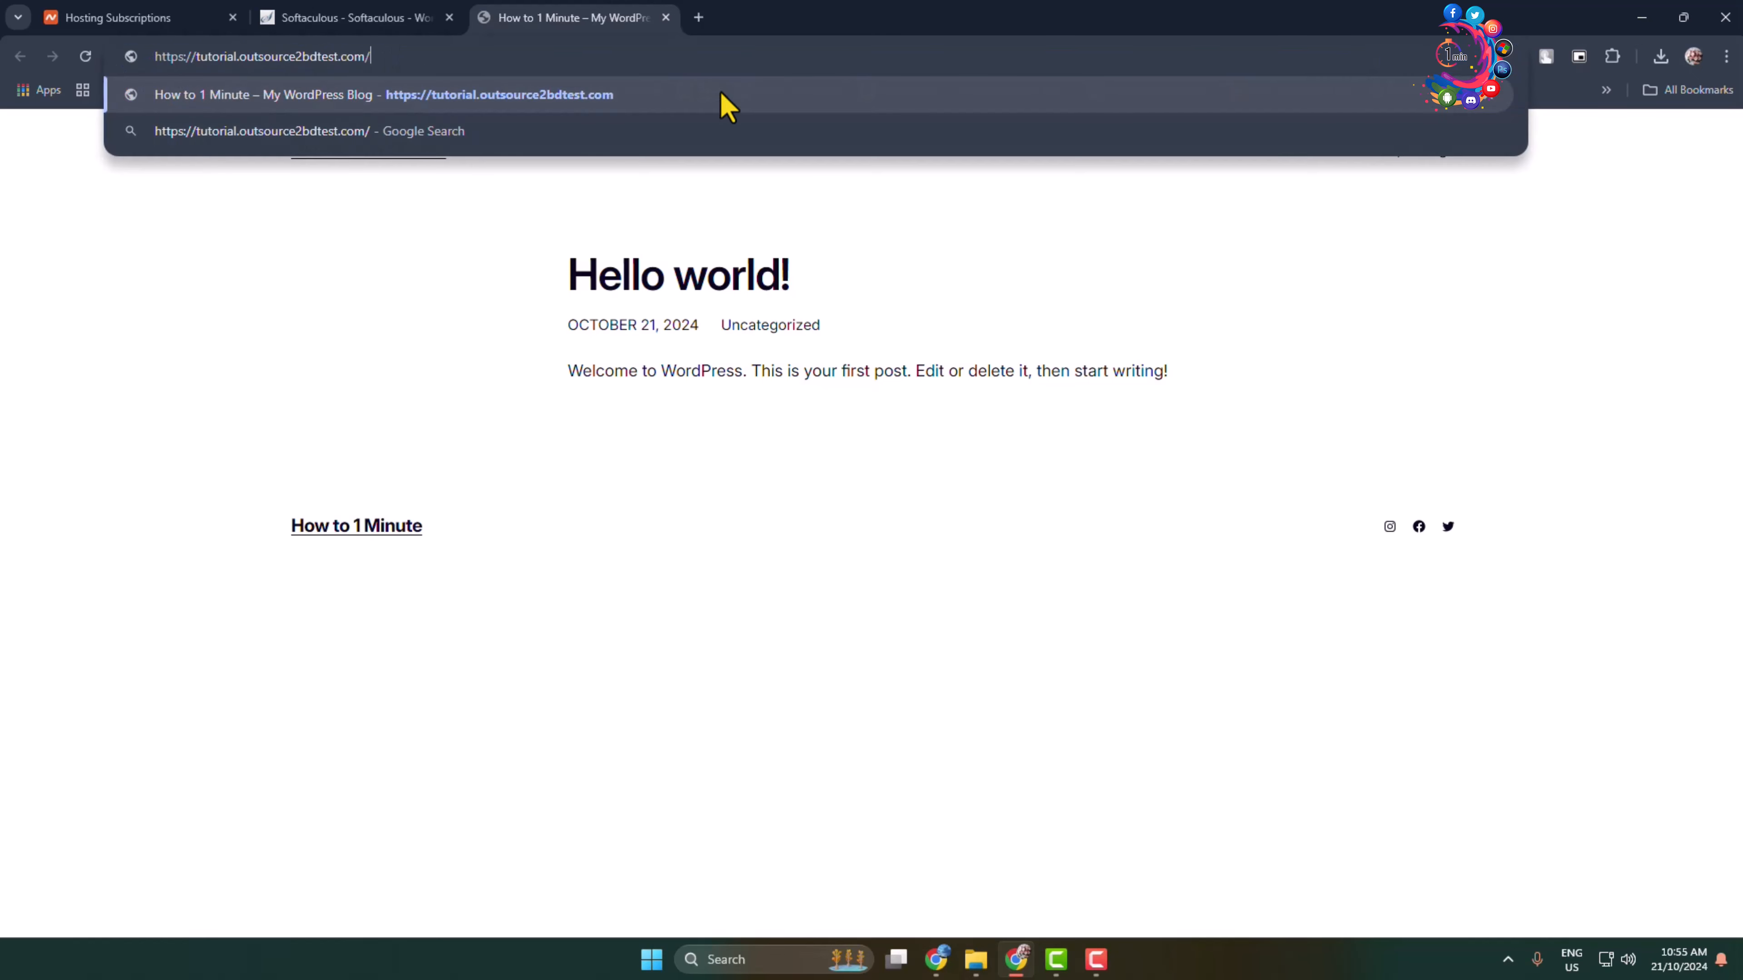
text(wp-admin)
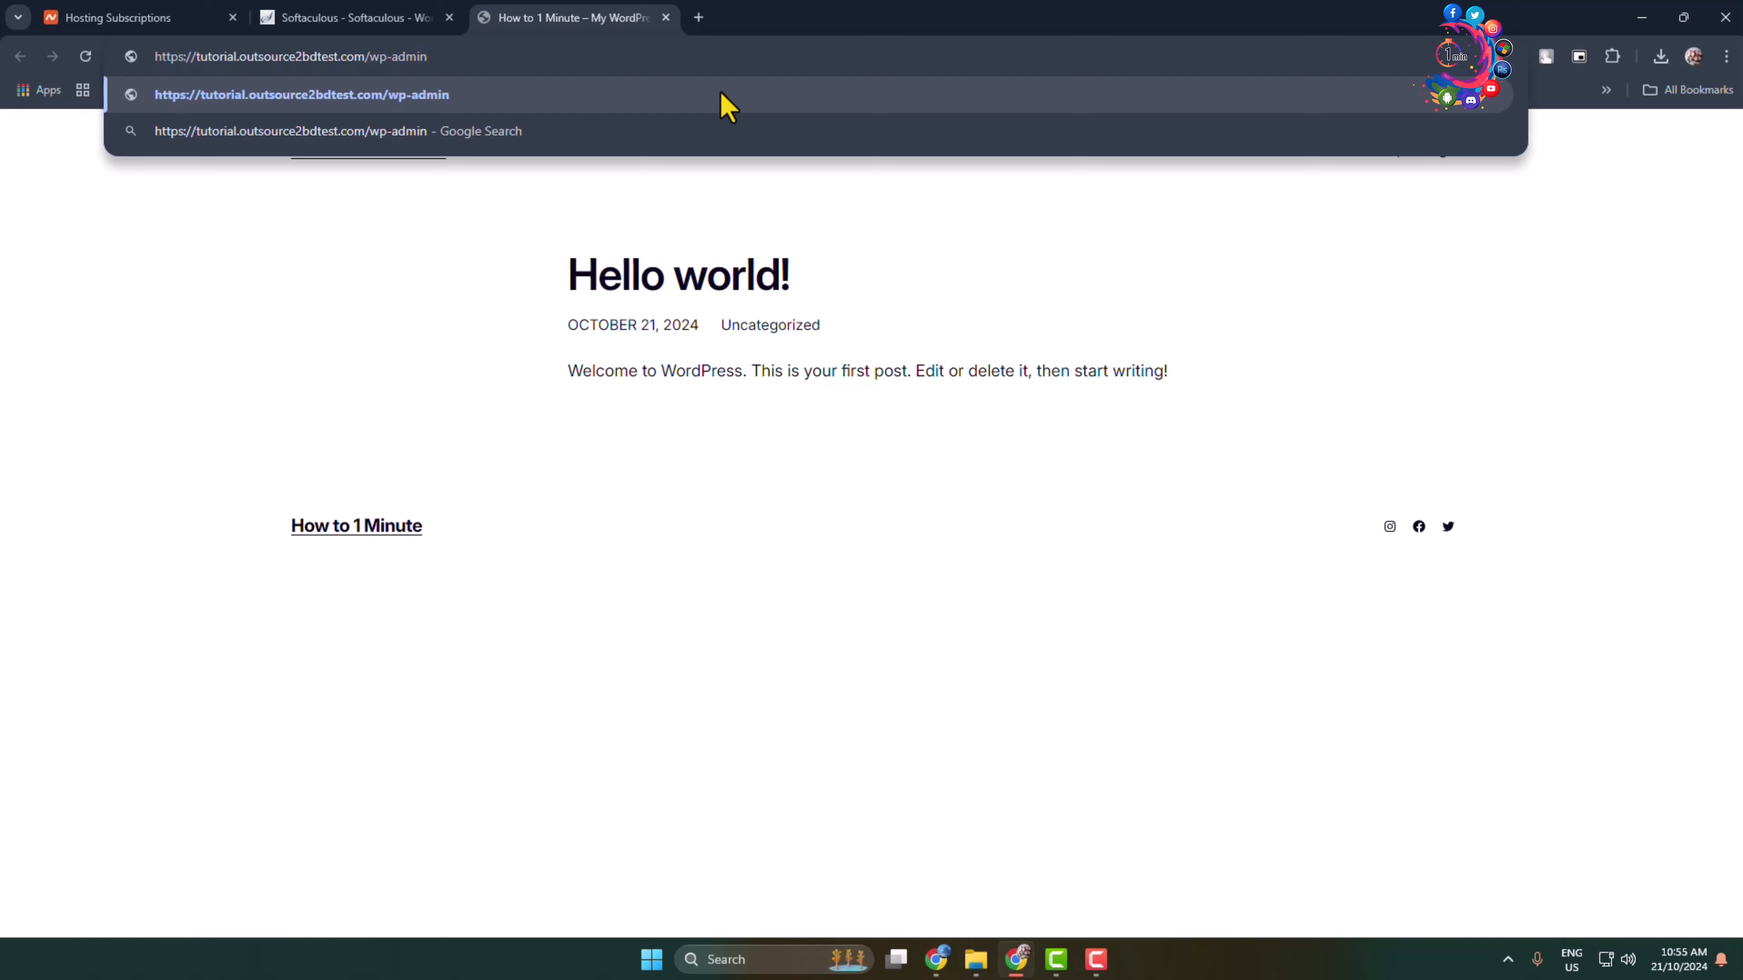
key(Return)
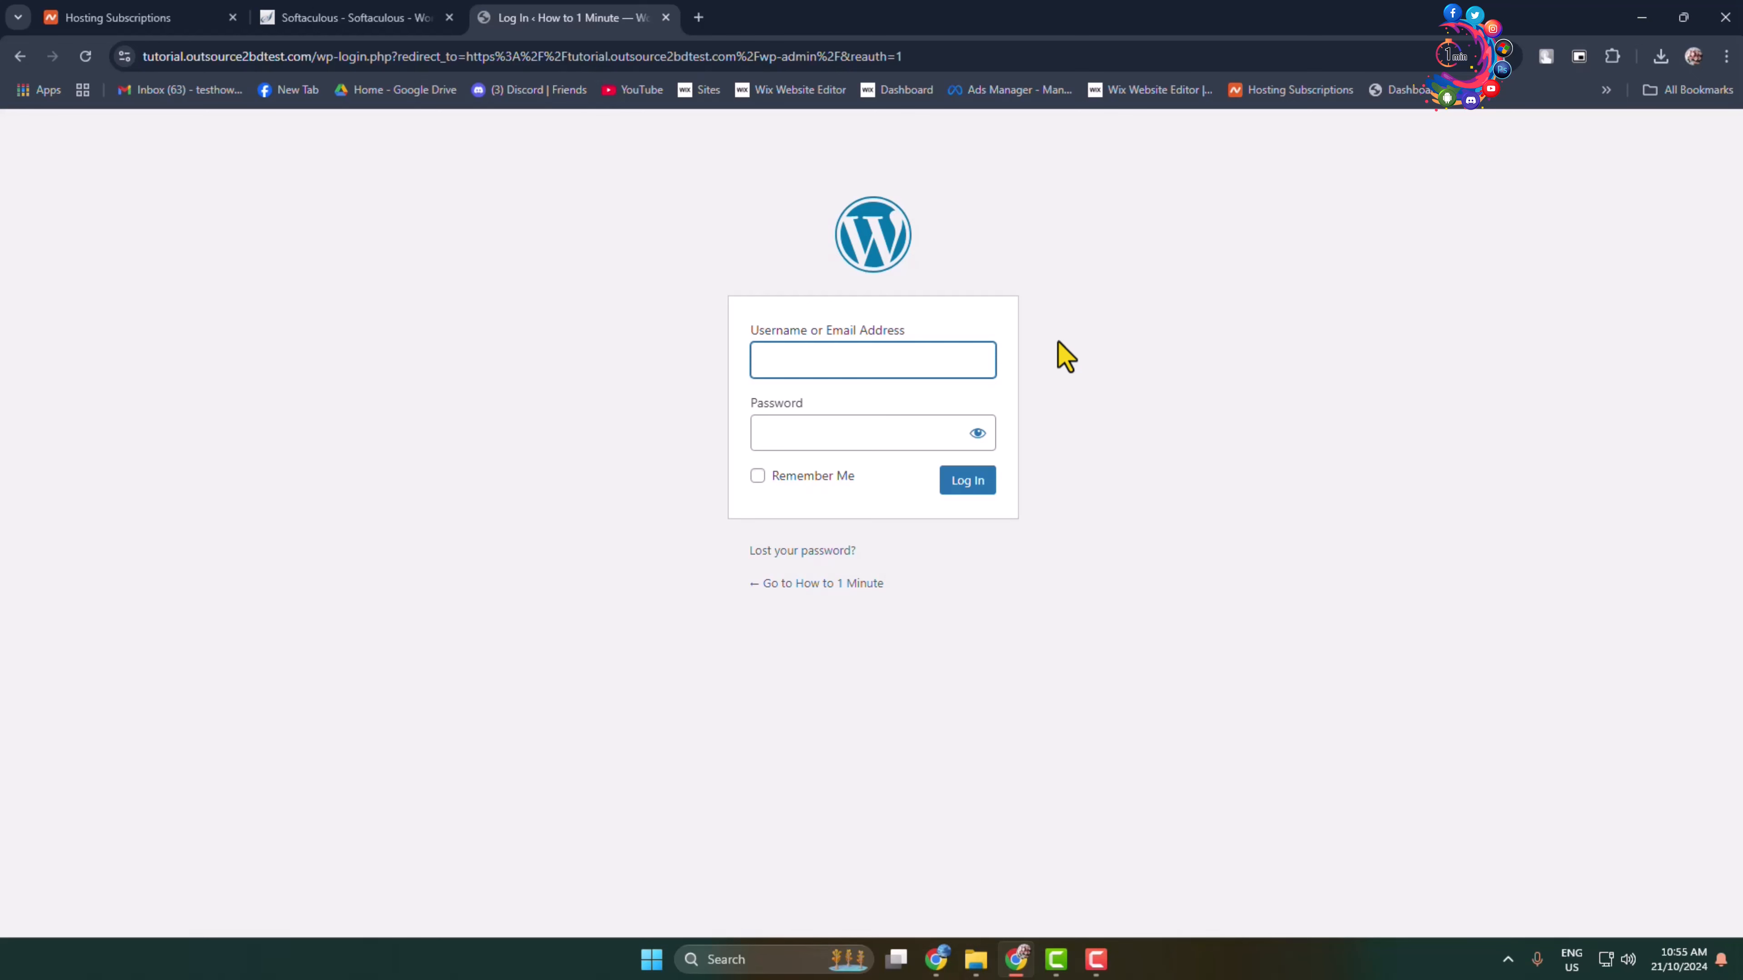
Step: Log in with the saved admin credentials and dismiss the Welcome to WordPress panel
click(763, 362)
click(892, 412)
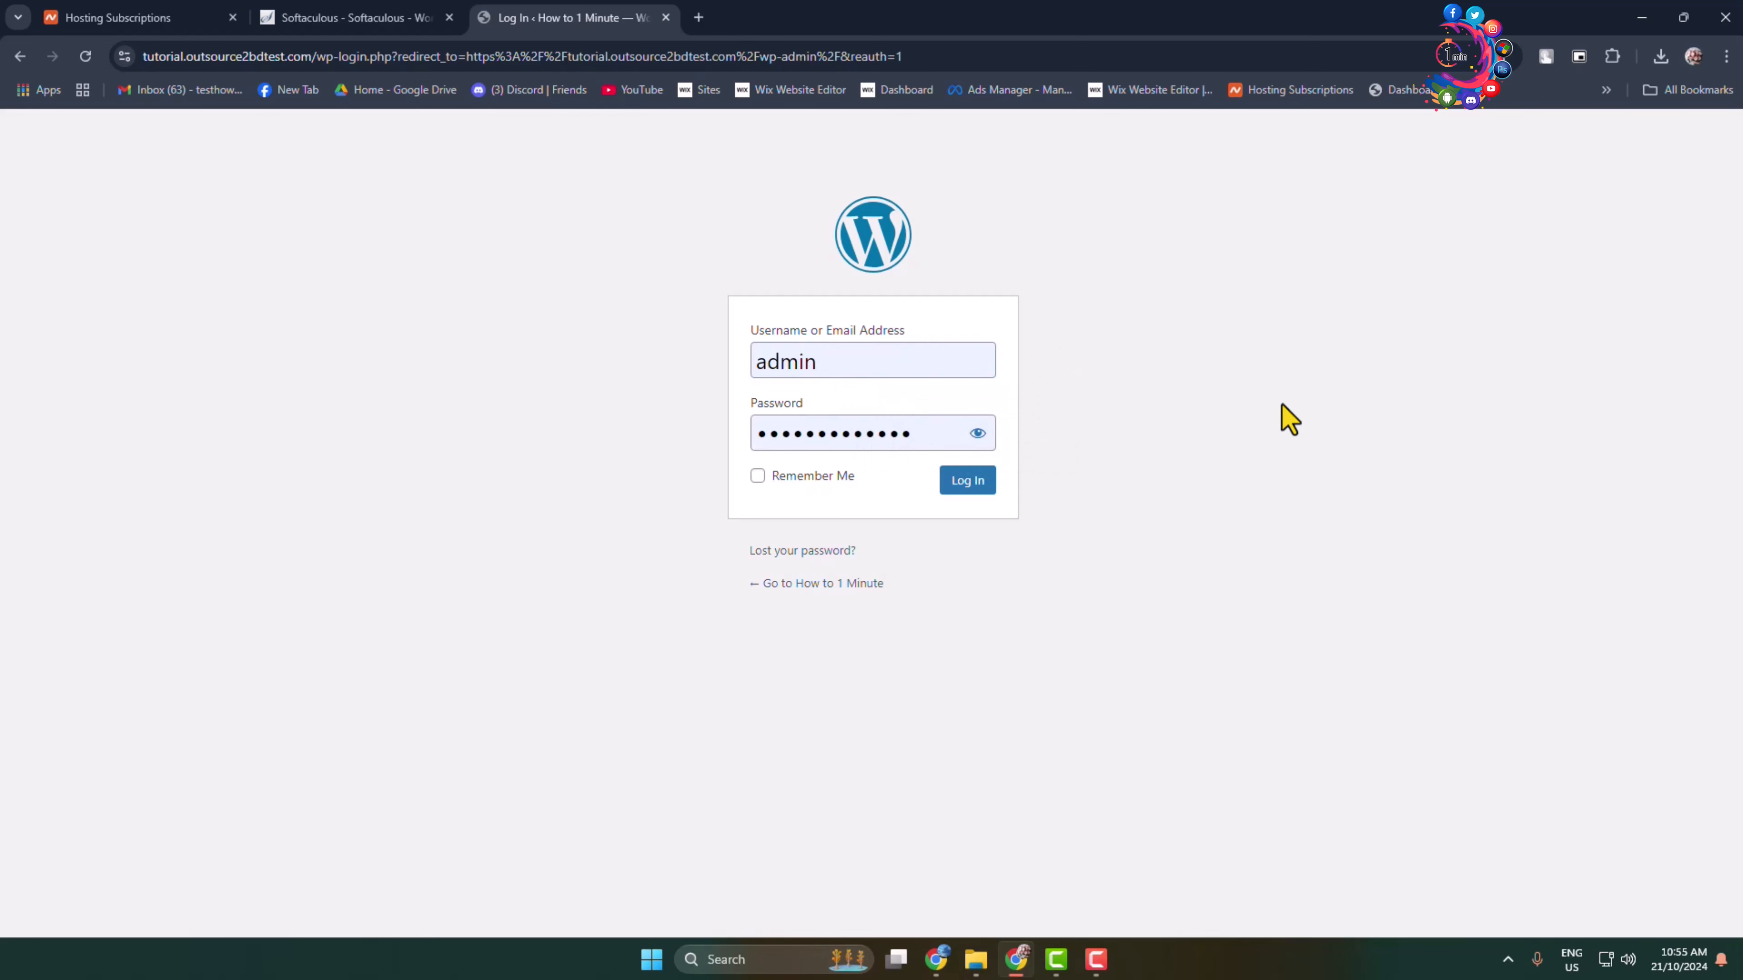
click(820, 438)
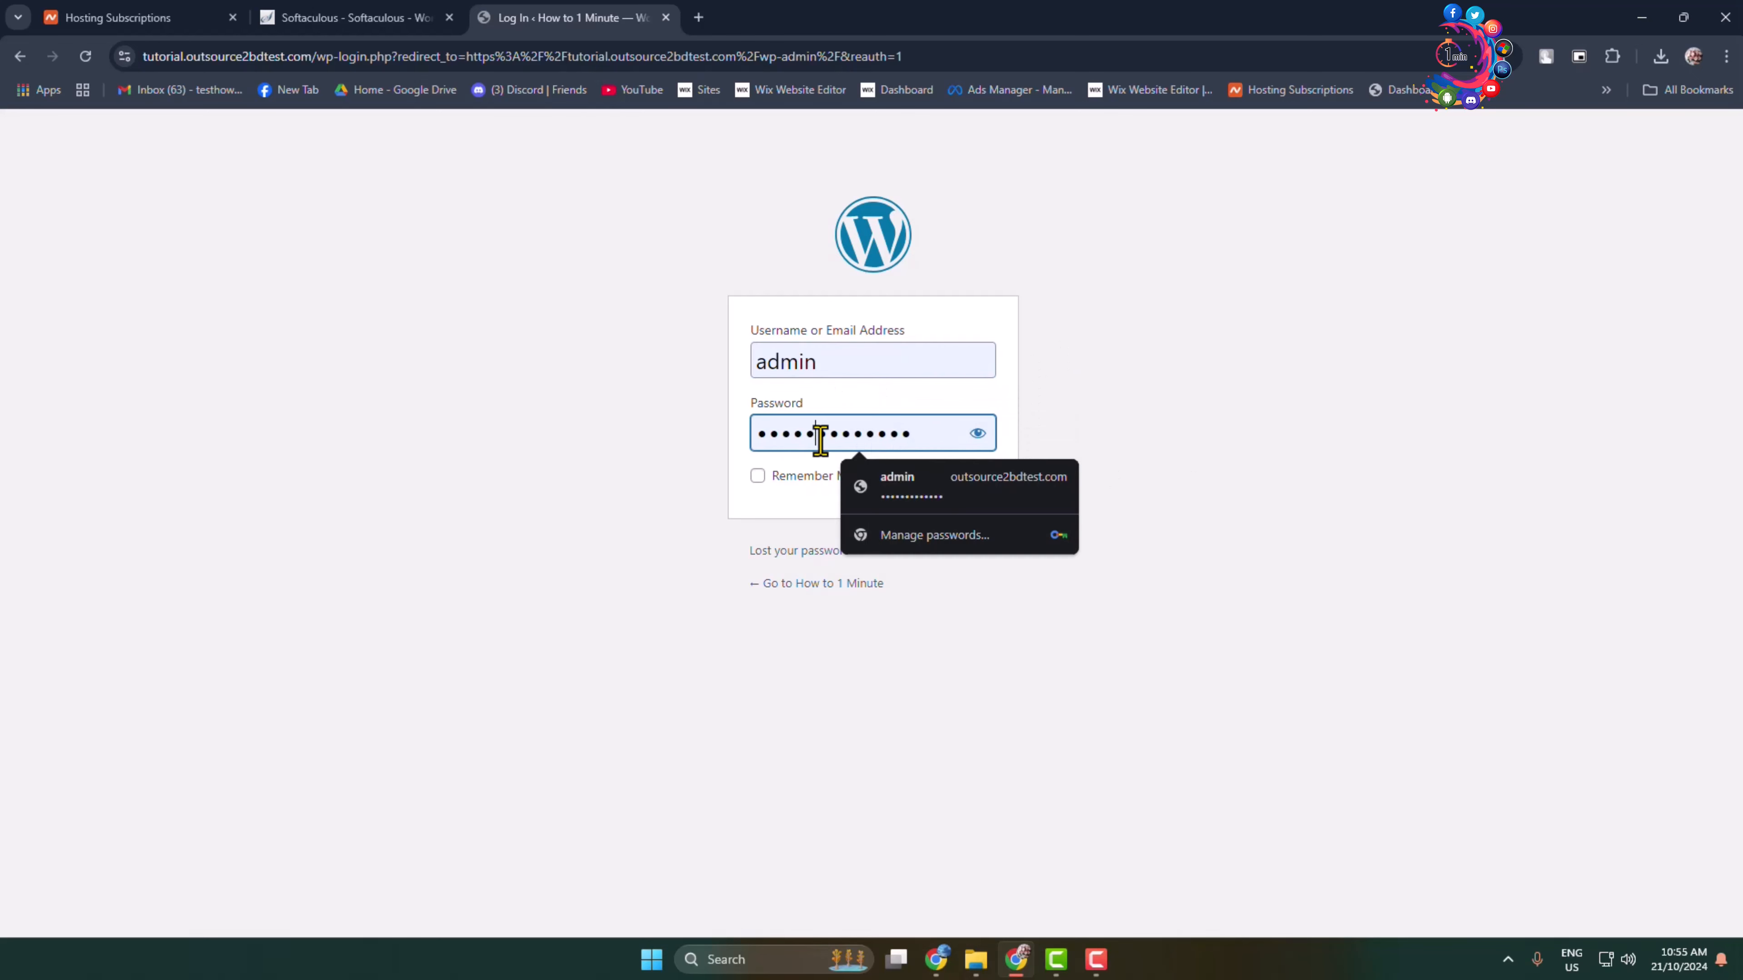
drag(857, 366, 662, 356)
click(781, 434)
click(1200, 513)
click(981, 493)
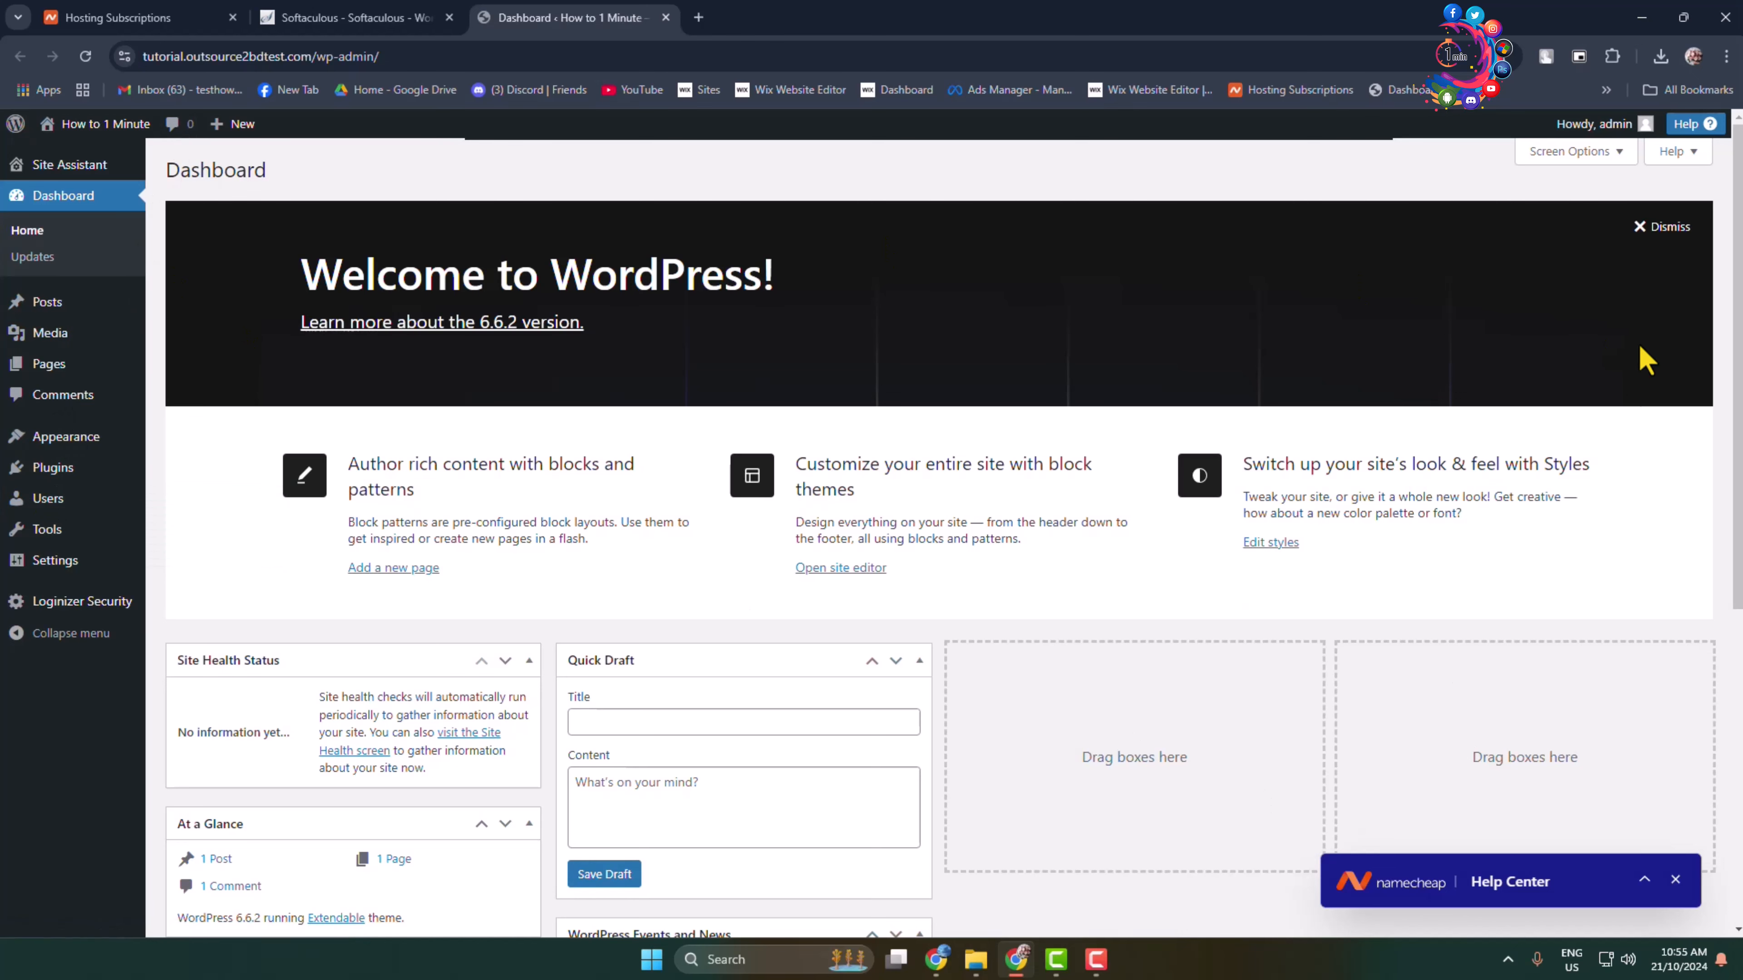
click(1664, 228)
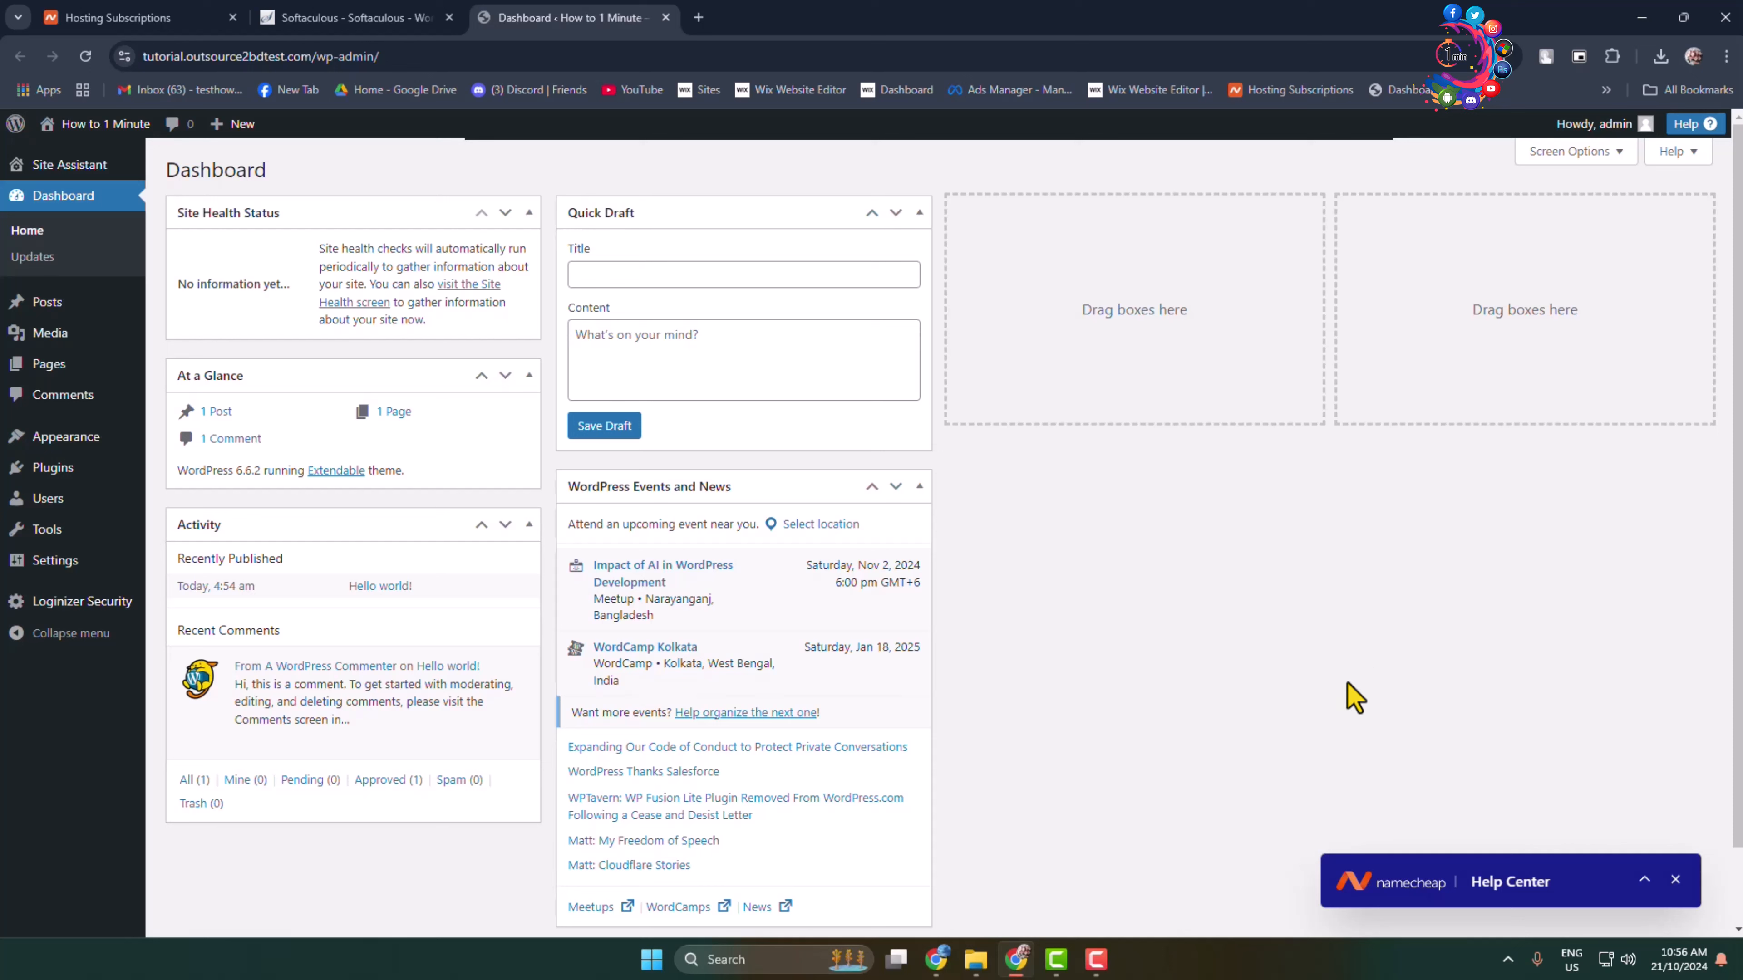